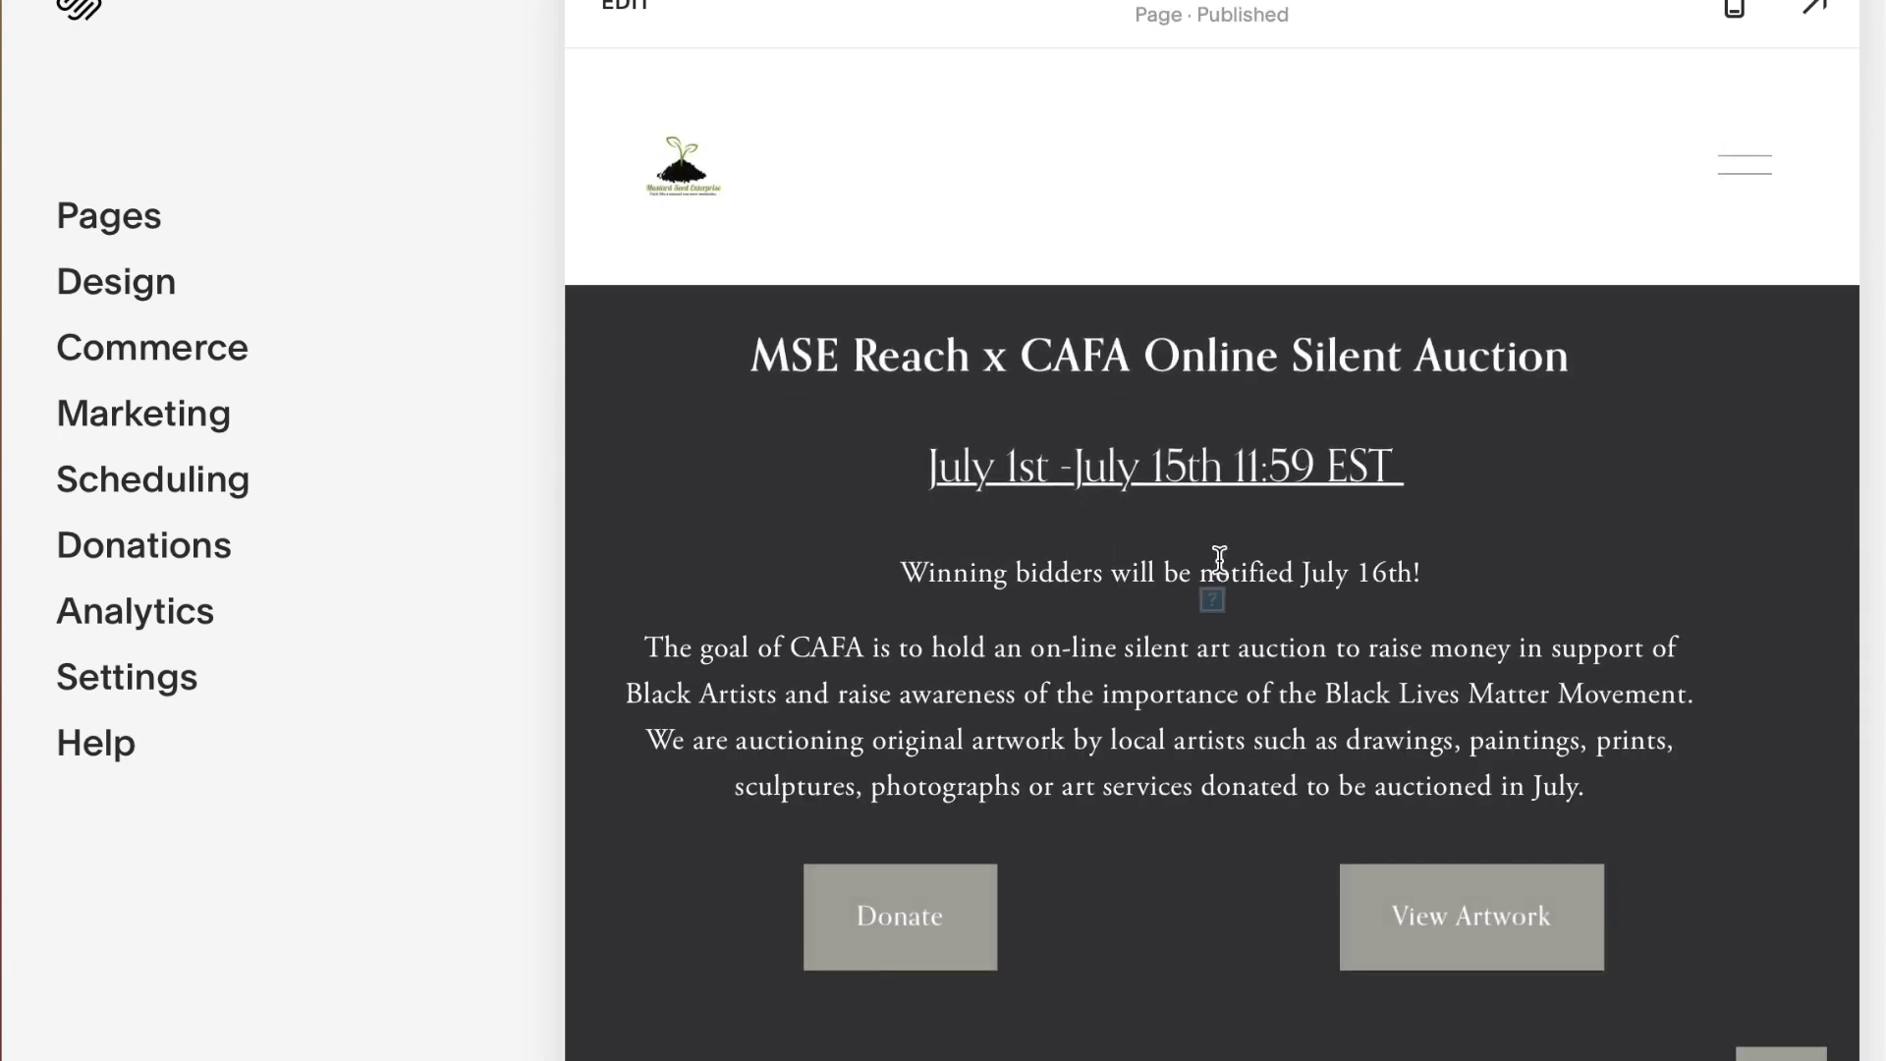
- Show the site's page list and begin adding a new not-linked page
click(137, 222)
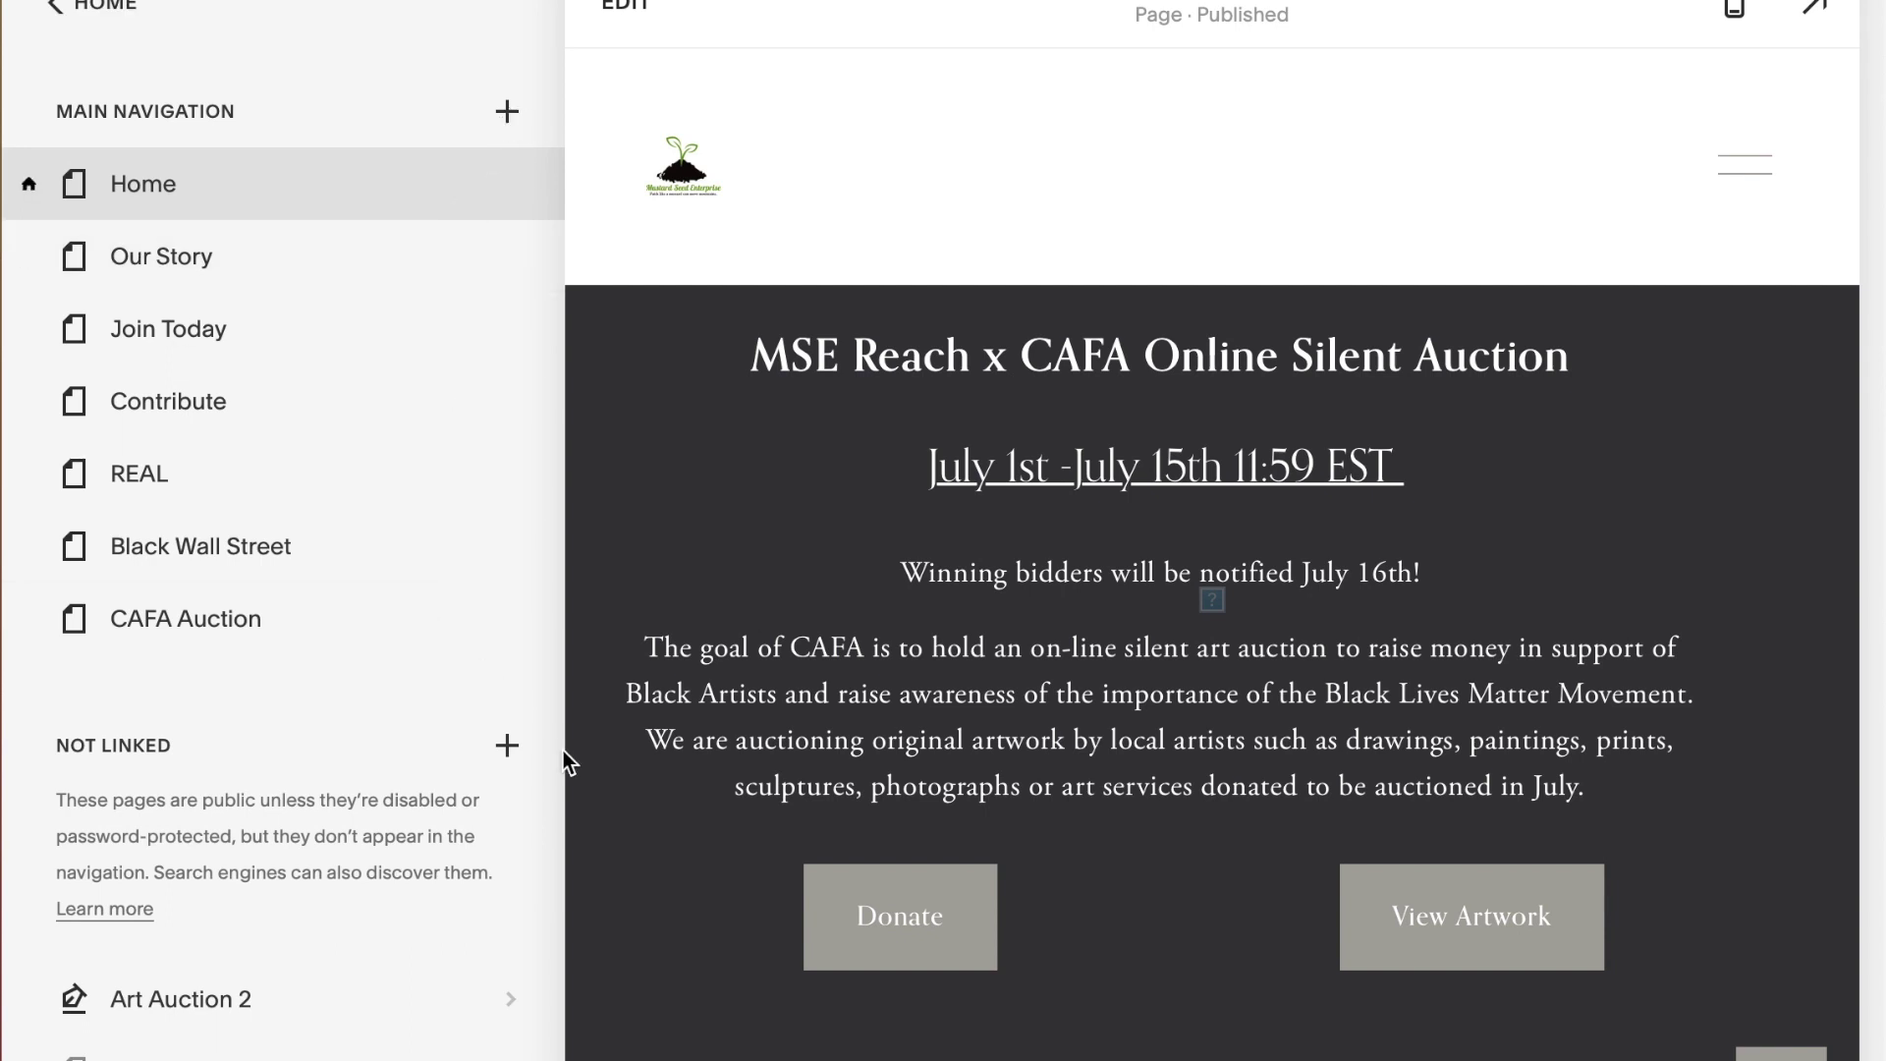
click(509, 748)
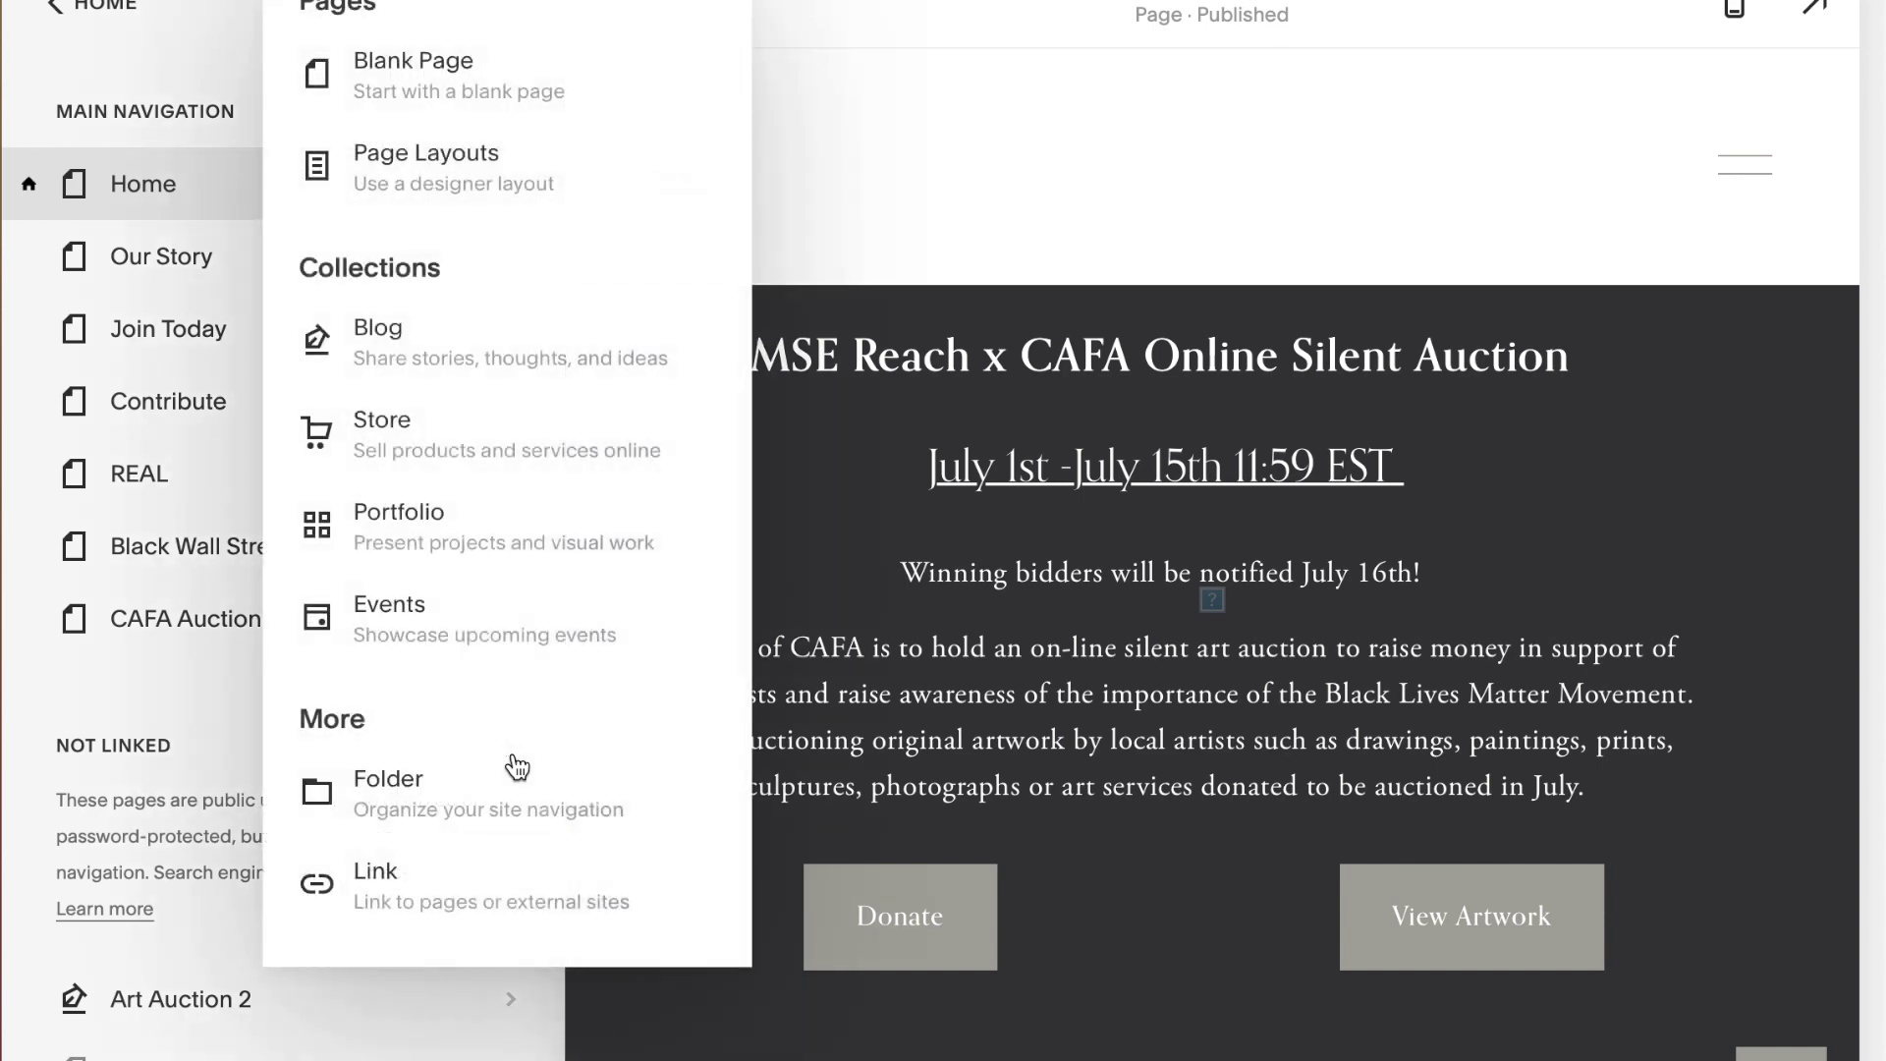
- Add a blog to the not-linked pages using the Blog 2 layout
click(604, 354)
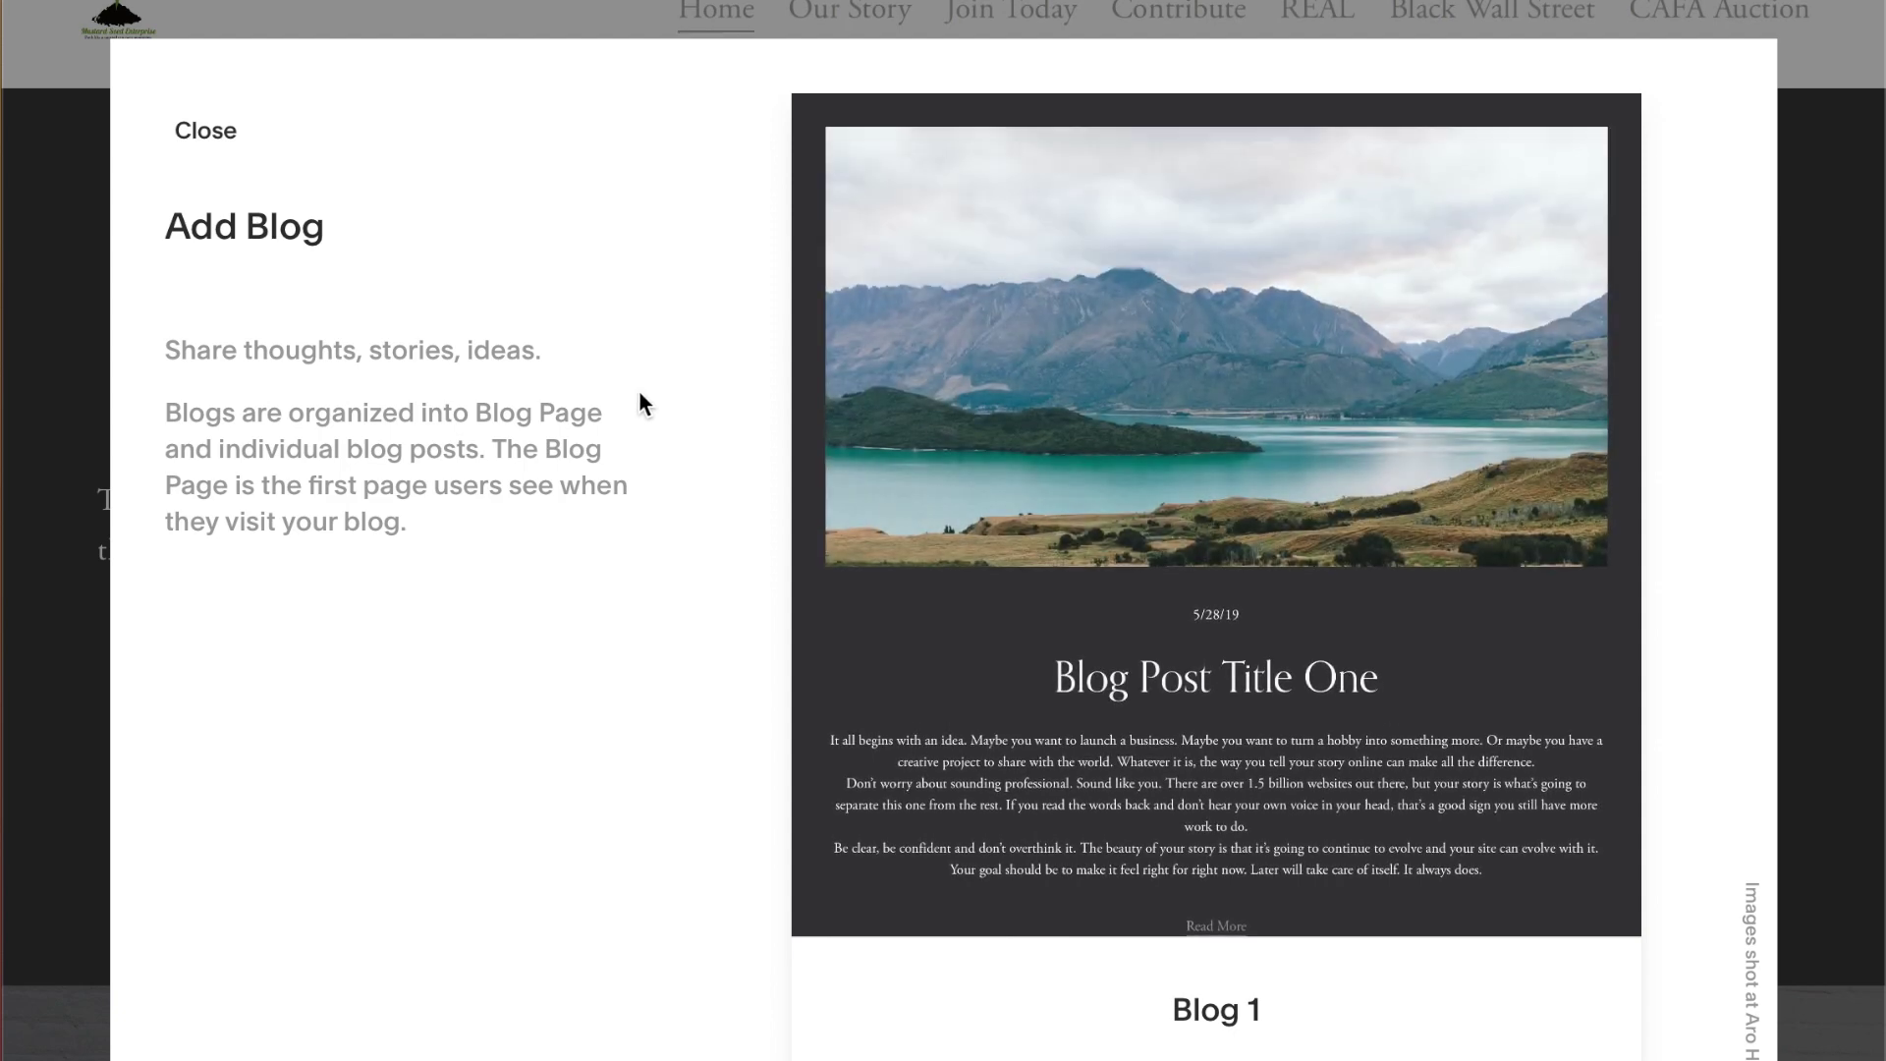
scroll(1129, 787, down, 10)
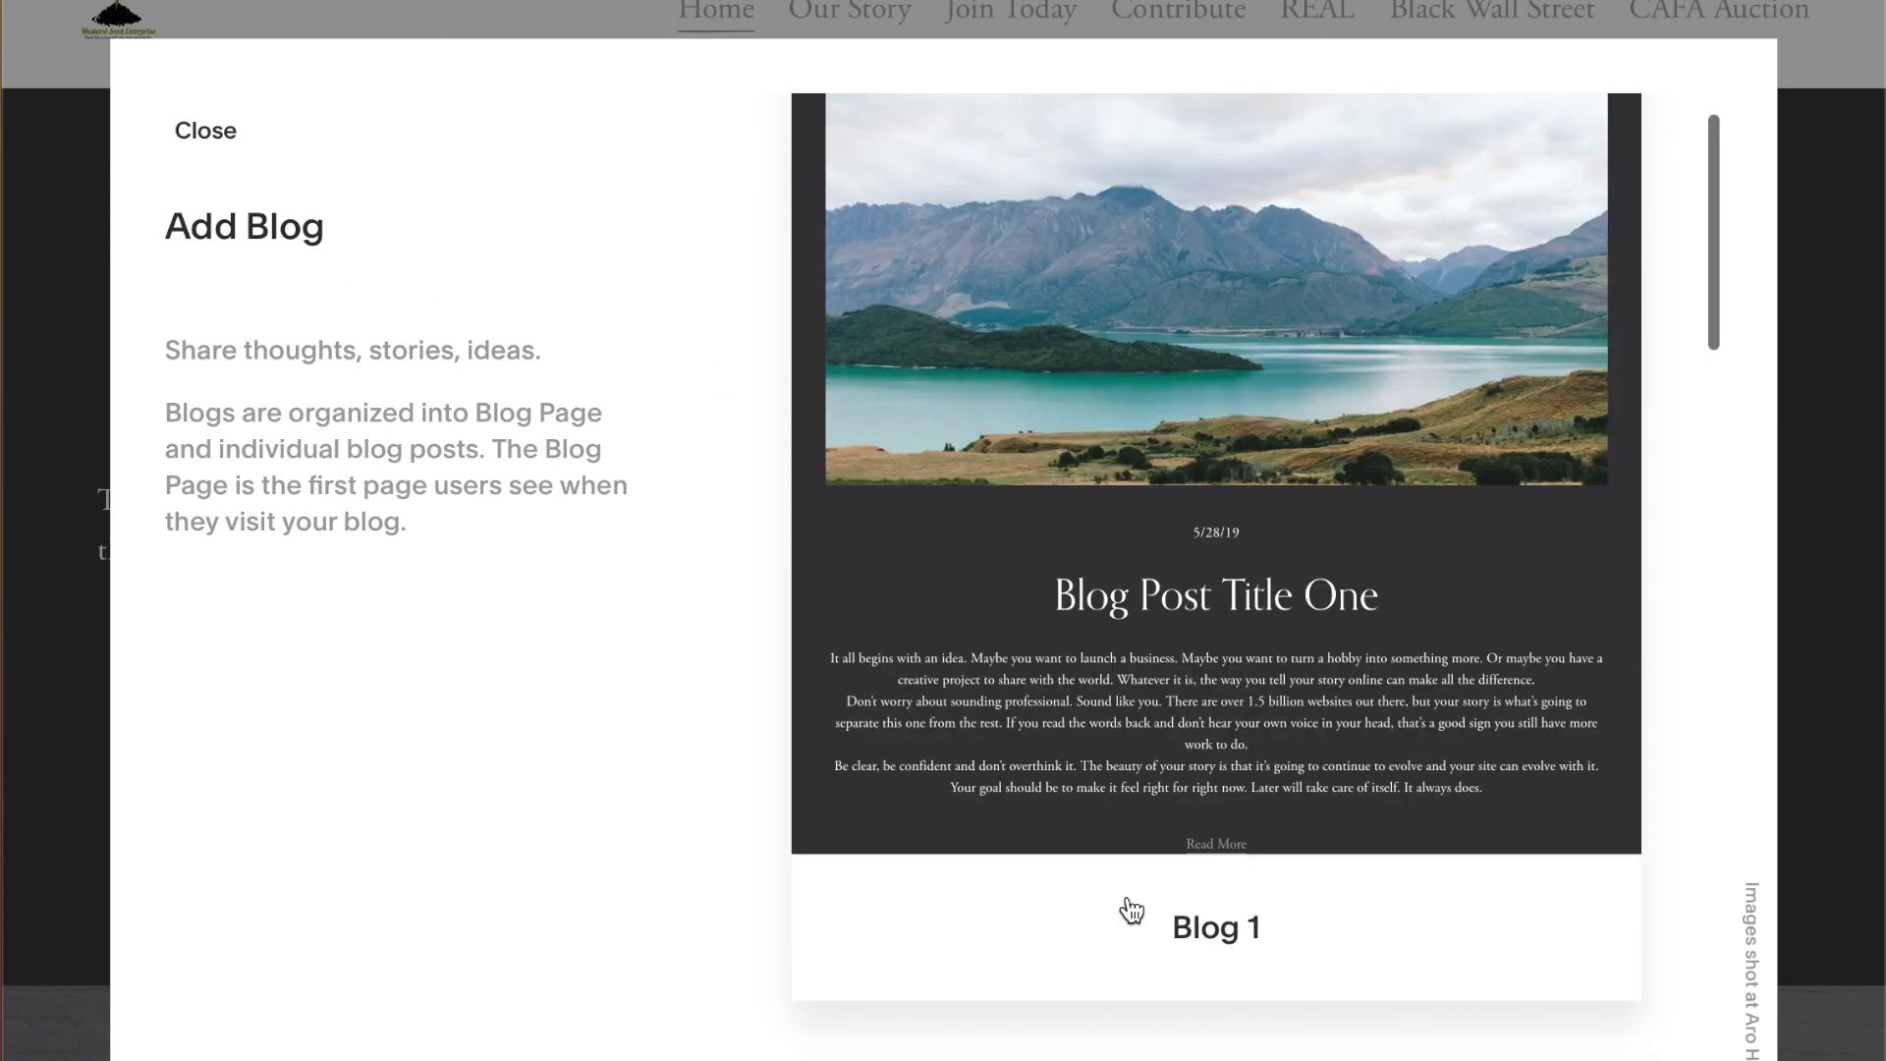
scroll(1132, 910, up, 2)
scroll(1132, 910, down, 2)
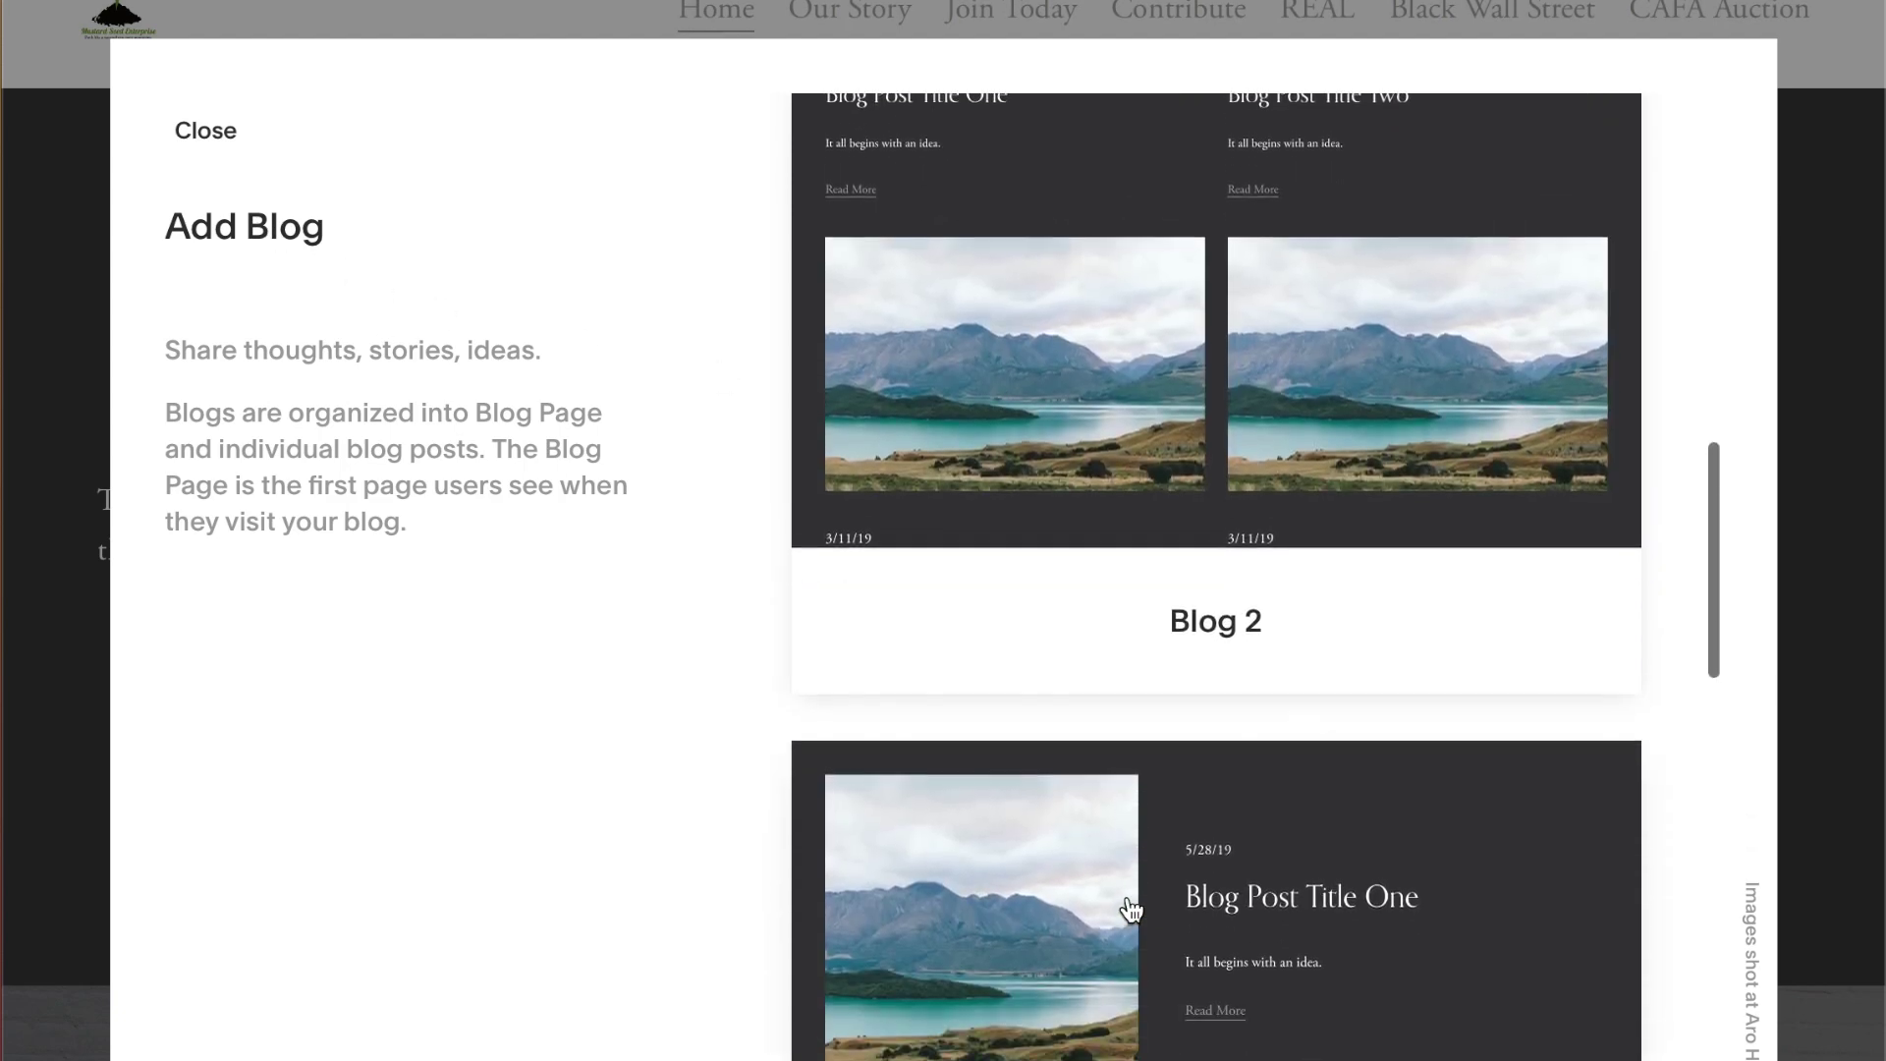
scroll(1131, 910, up, 3)
scroll(1132, 910, up, 3)
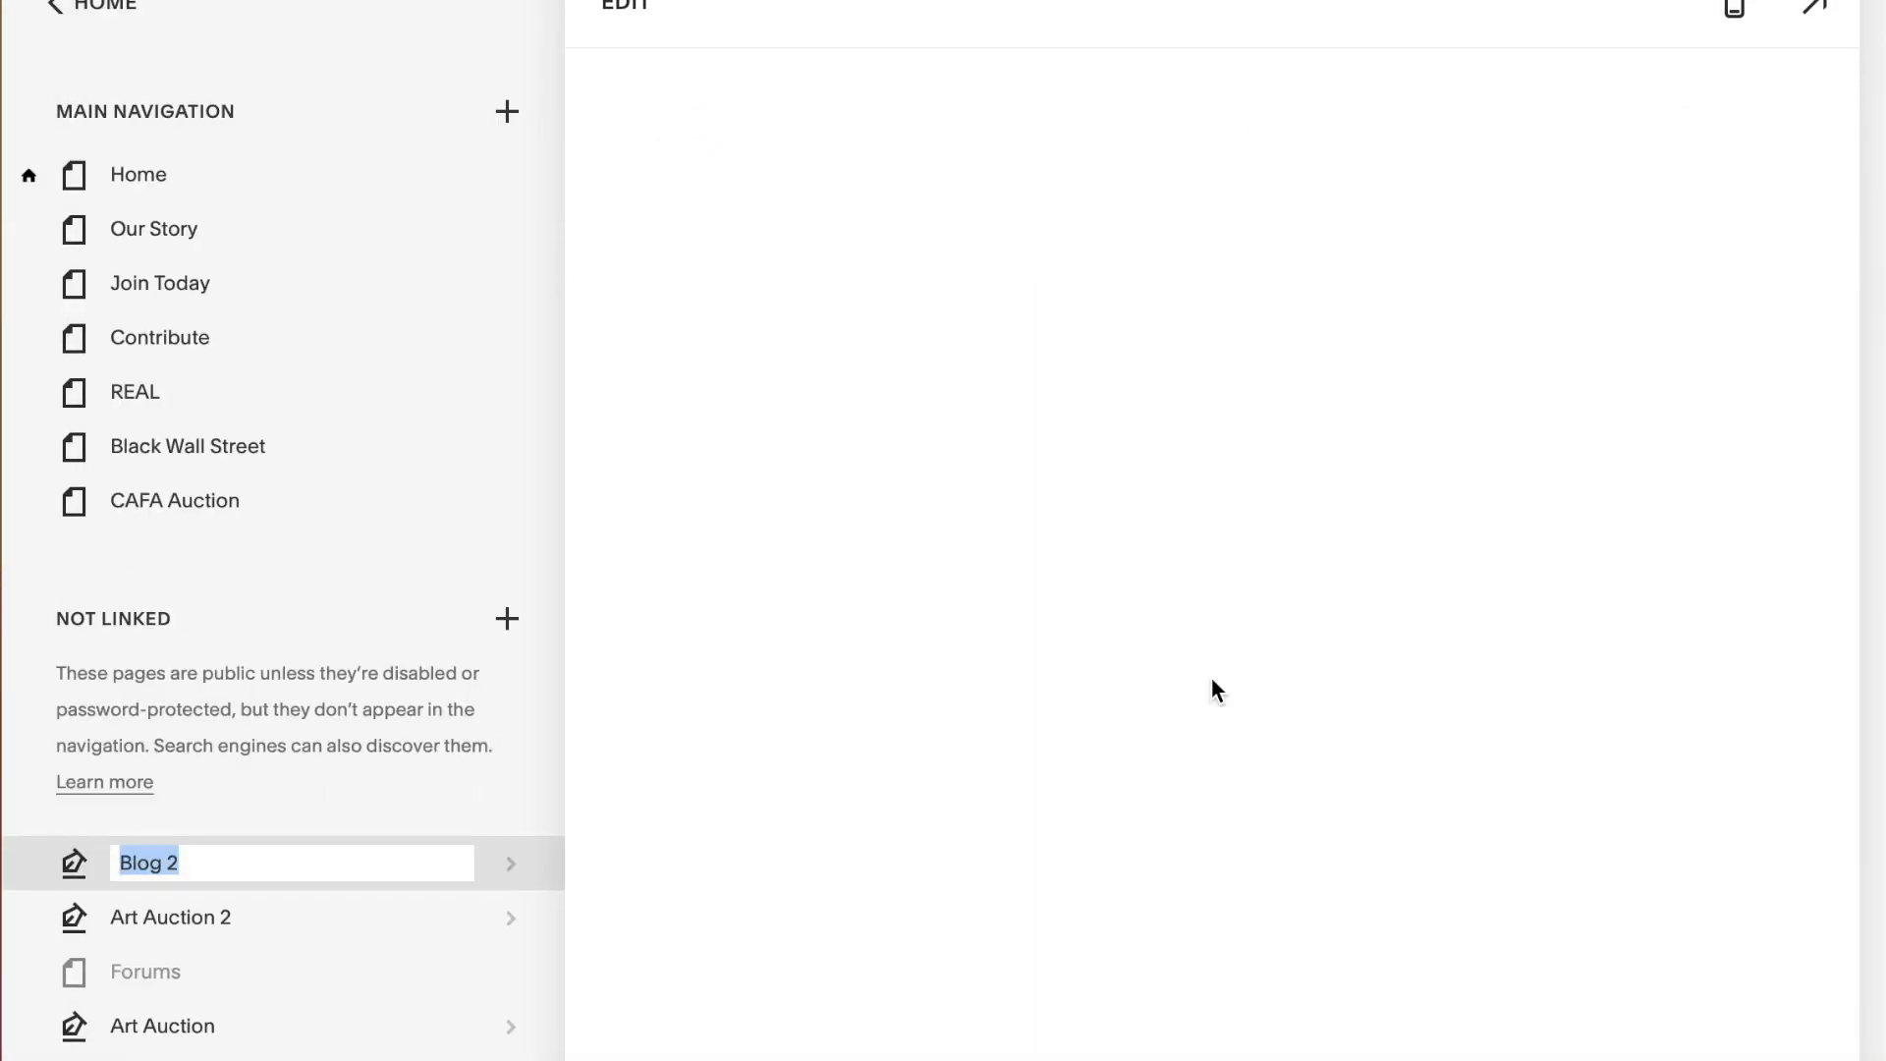
- Name the new blog 'Test' and open the body of its post 'Blog Post Title One' for editing
text(Test)
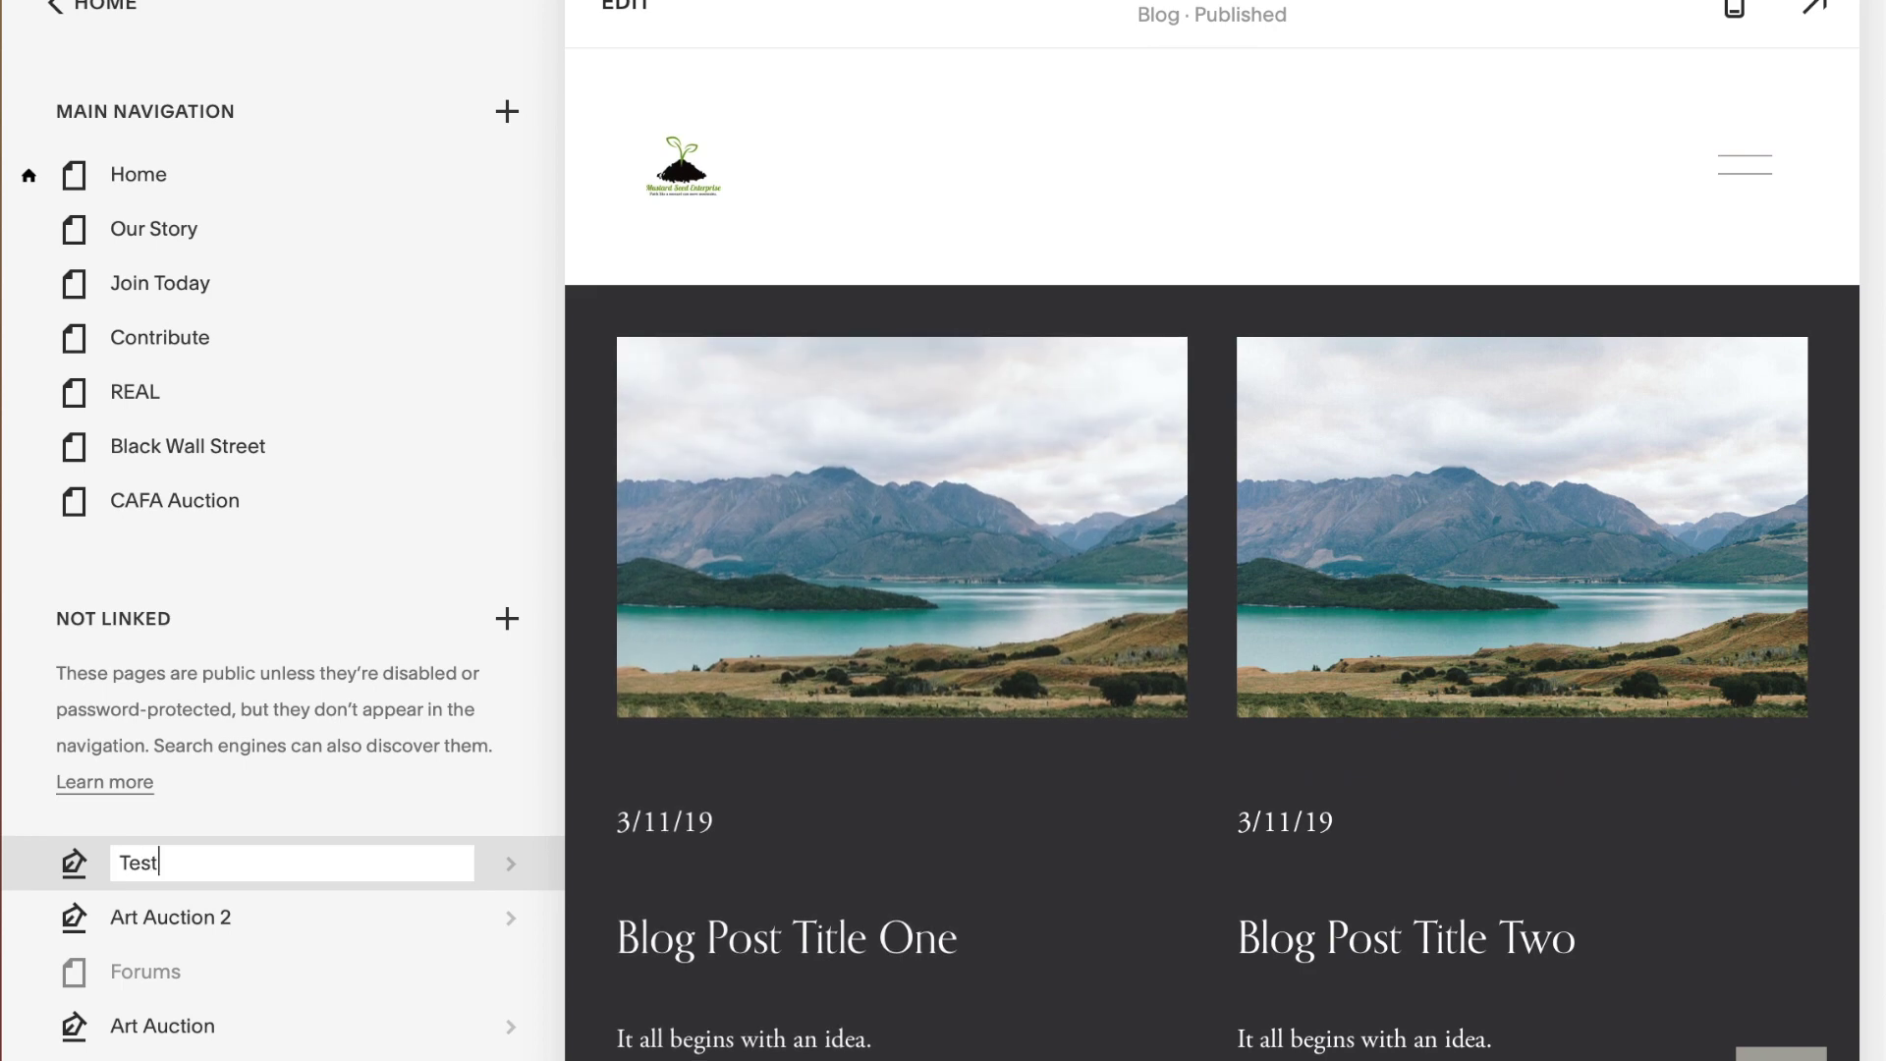
key(Return)
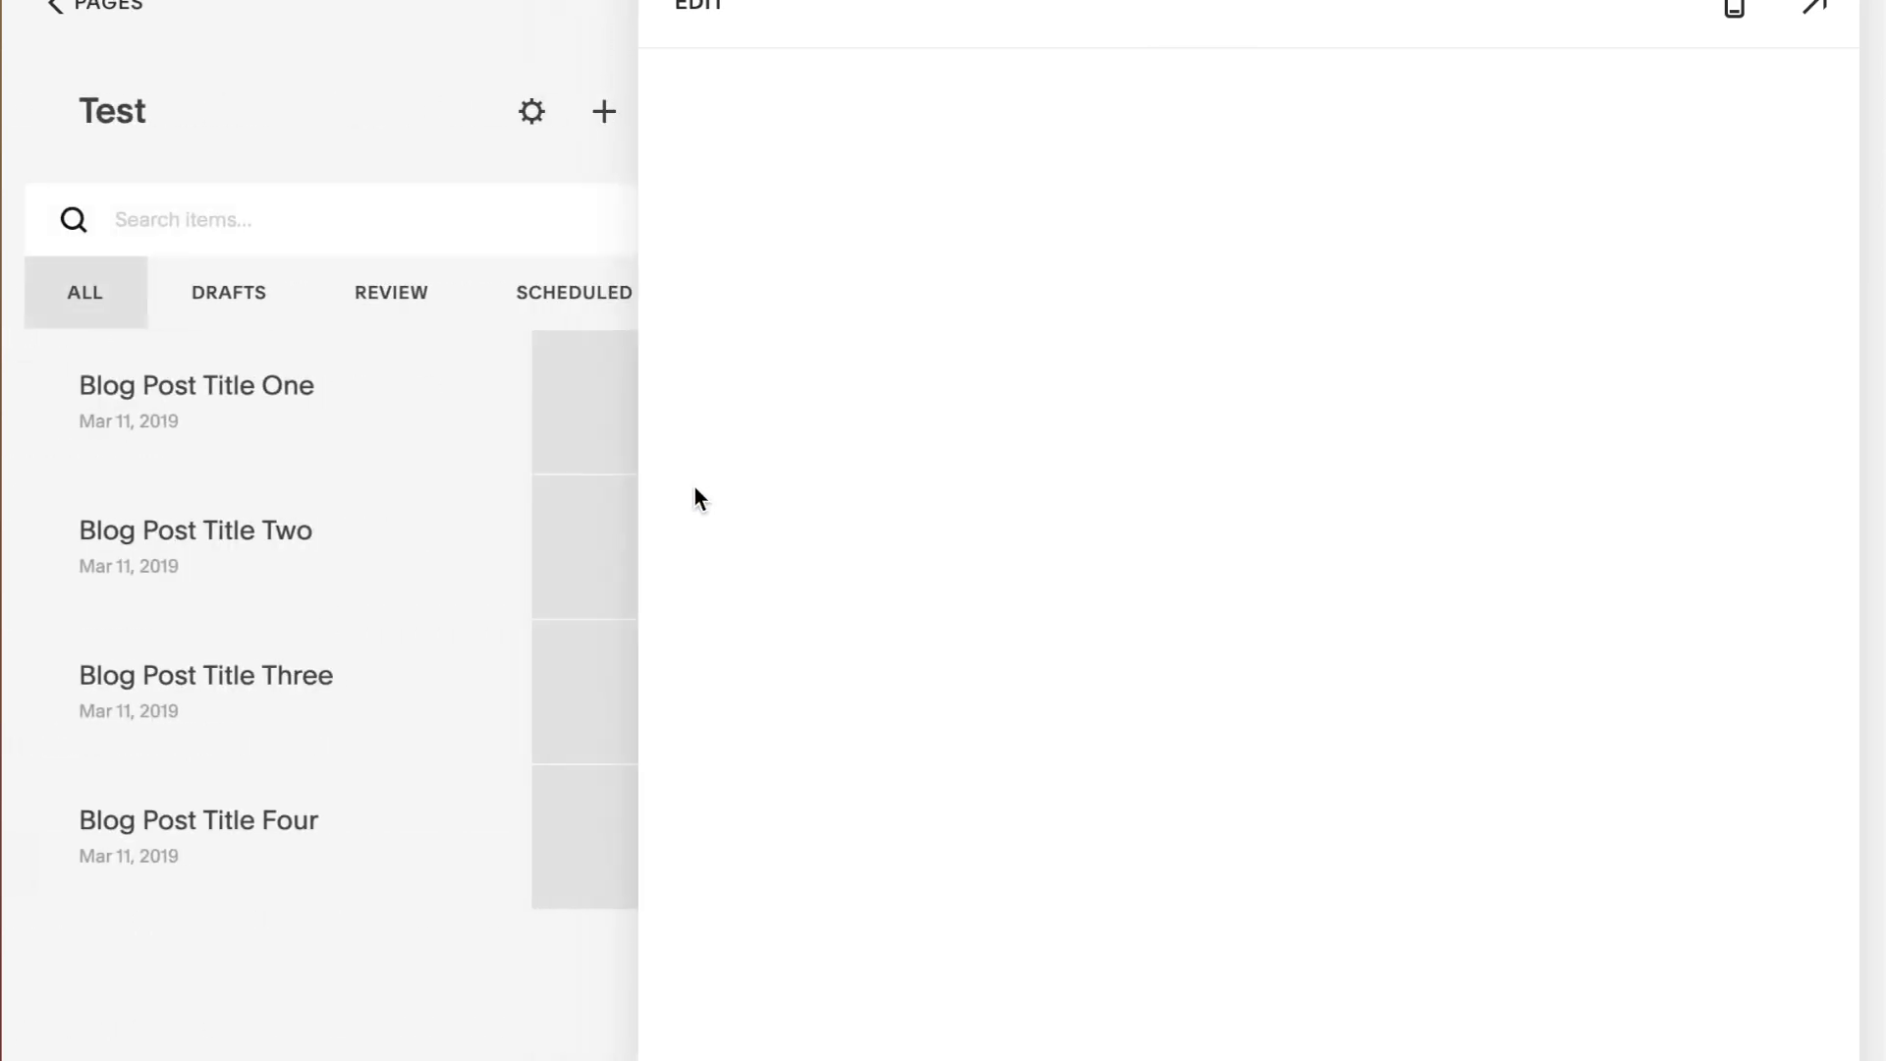
mouse_move(202, 413)
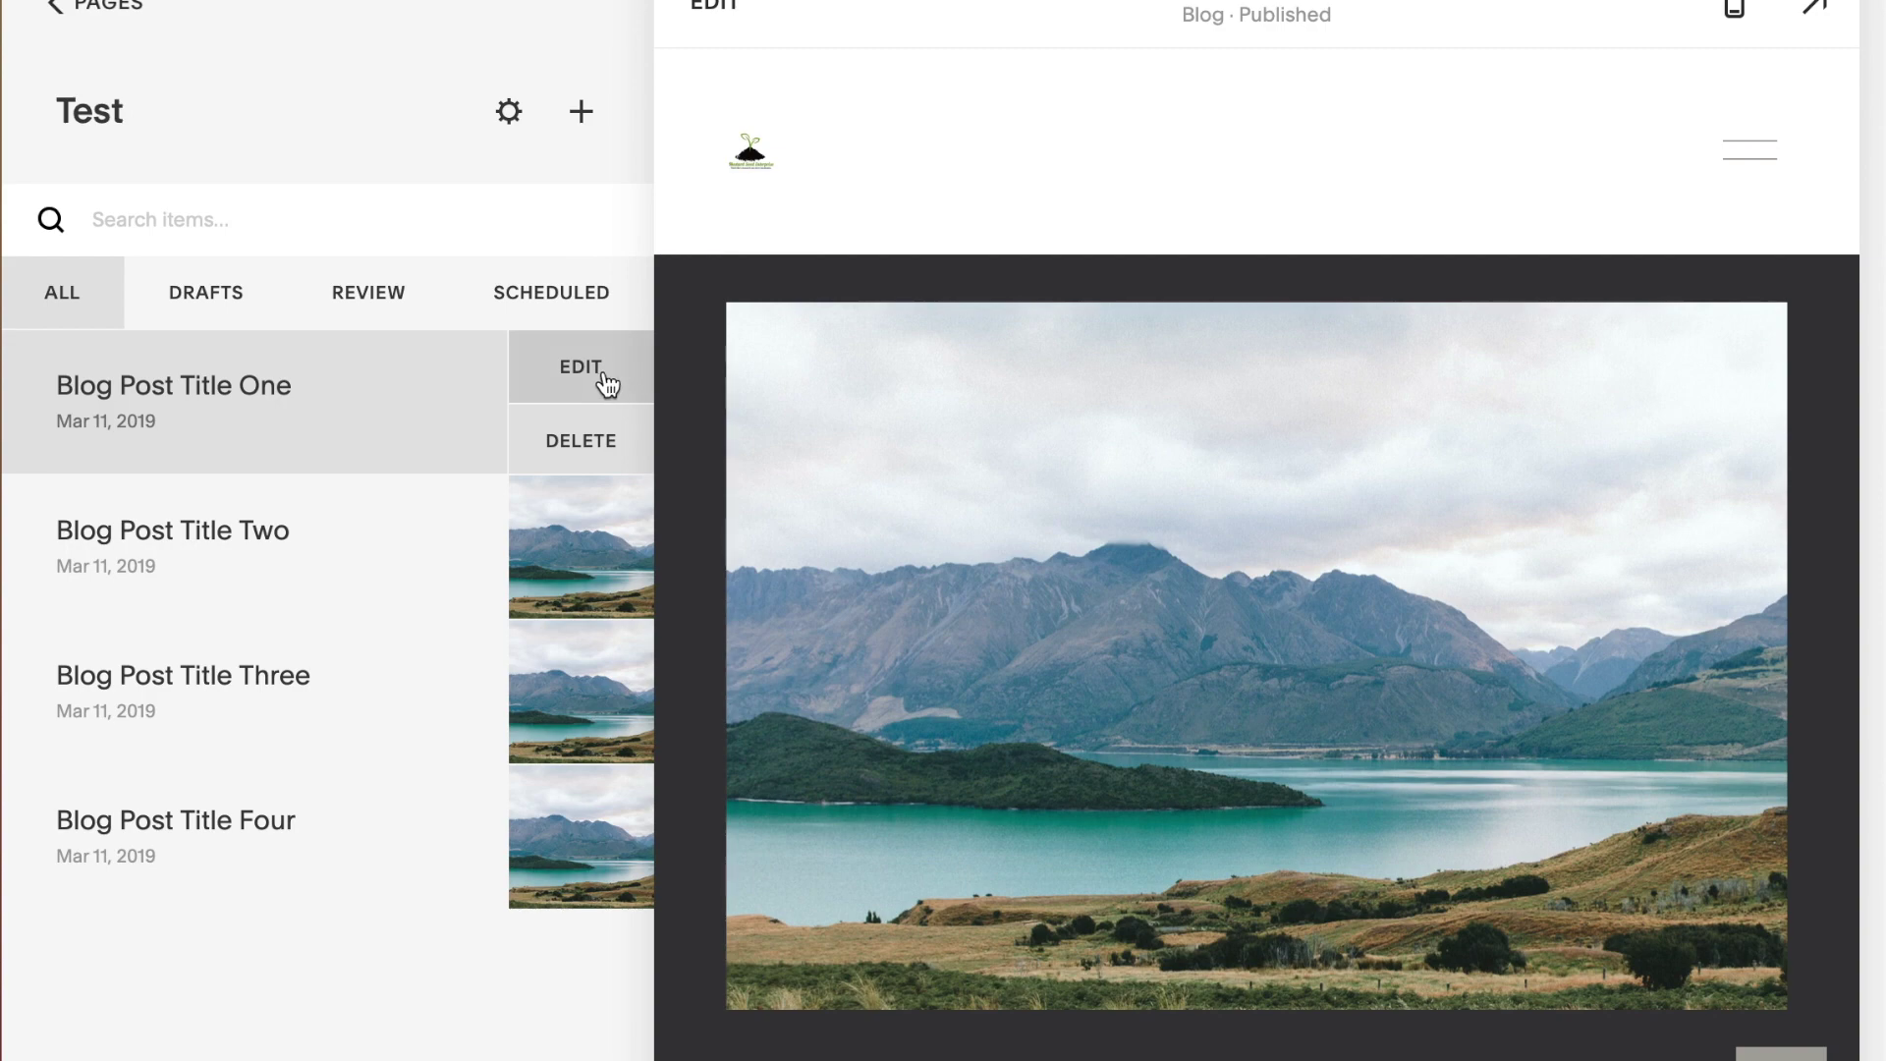
click(606, 383)
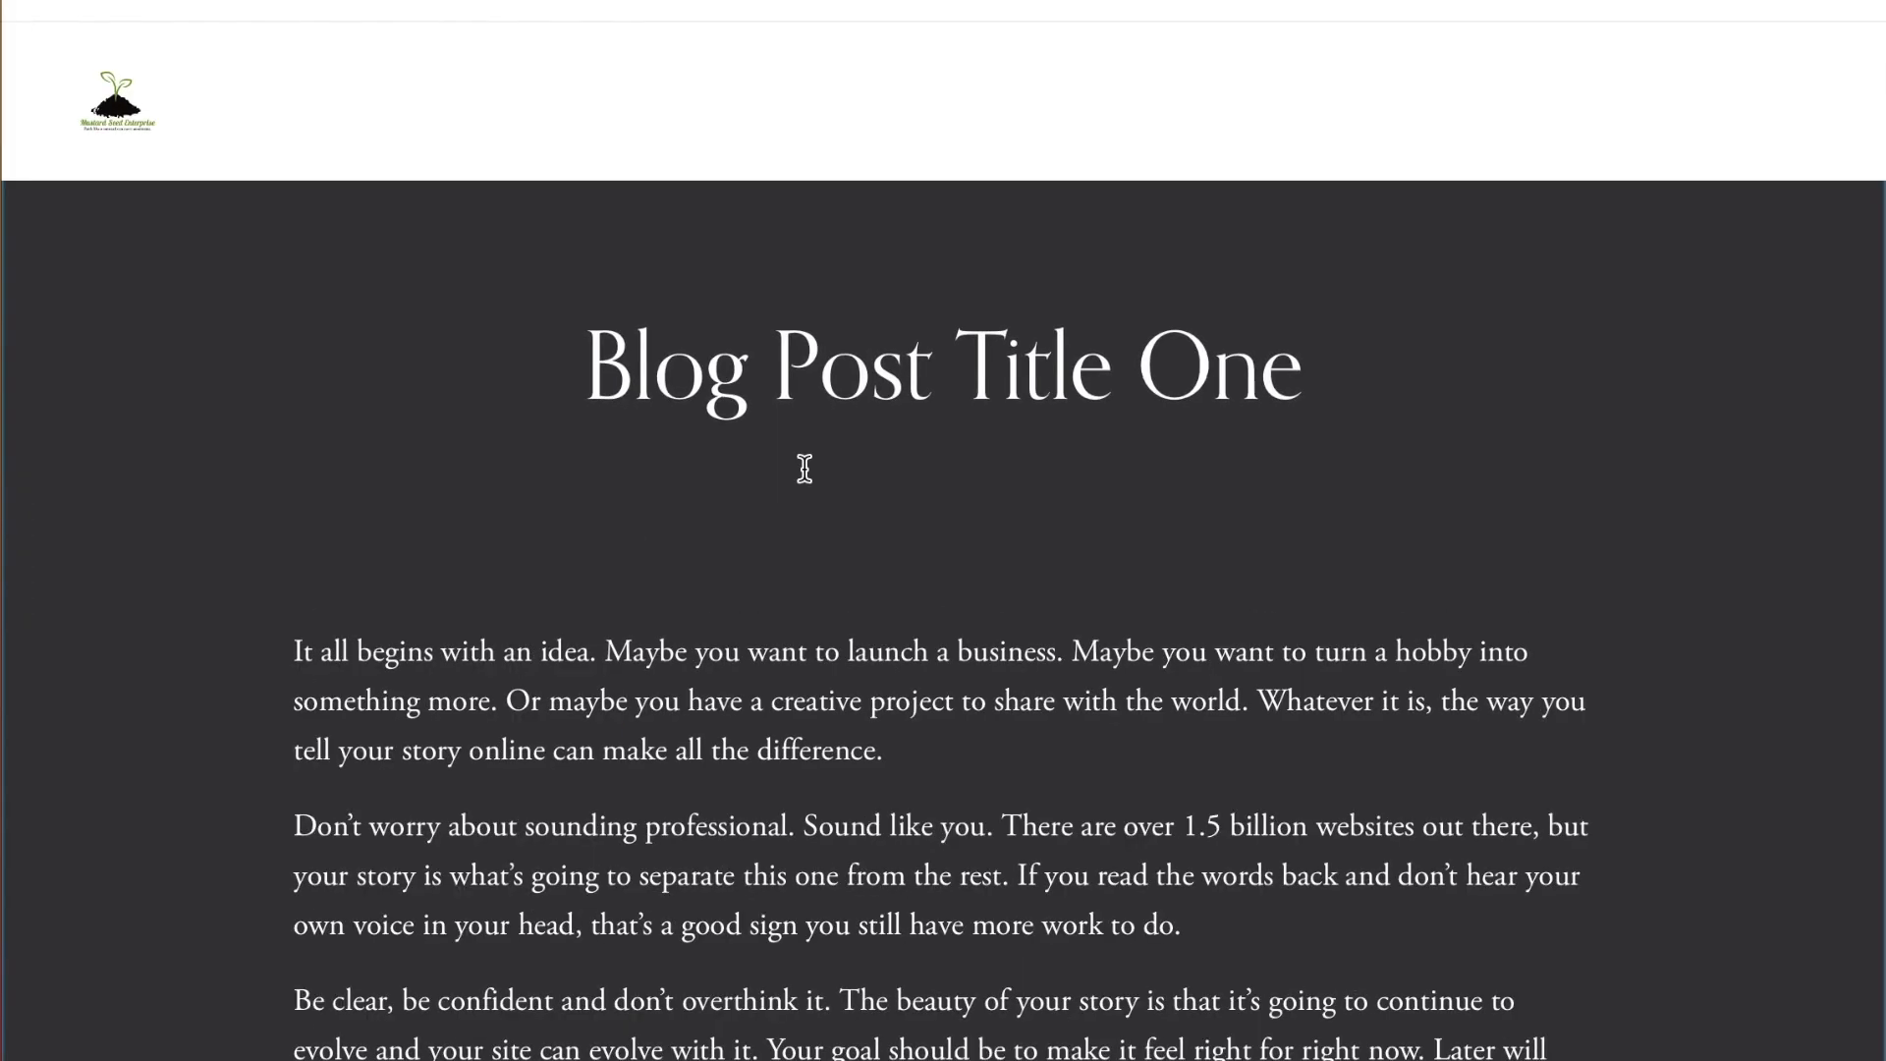
click(909, 639)
- Replace the post body with centred lines 'Starting Bid: $1.00' and 'Final Bid: $4.00'
scroll(910, 687, down, 3)
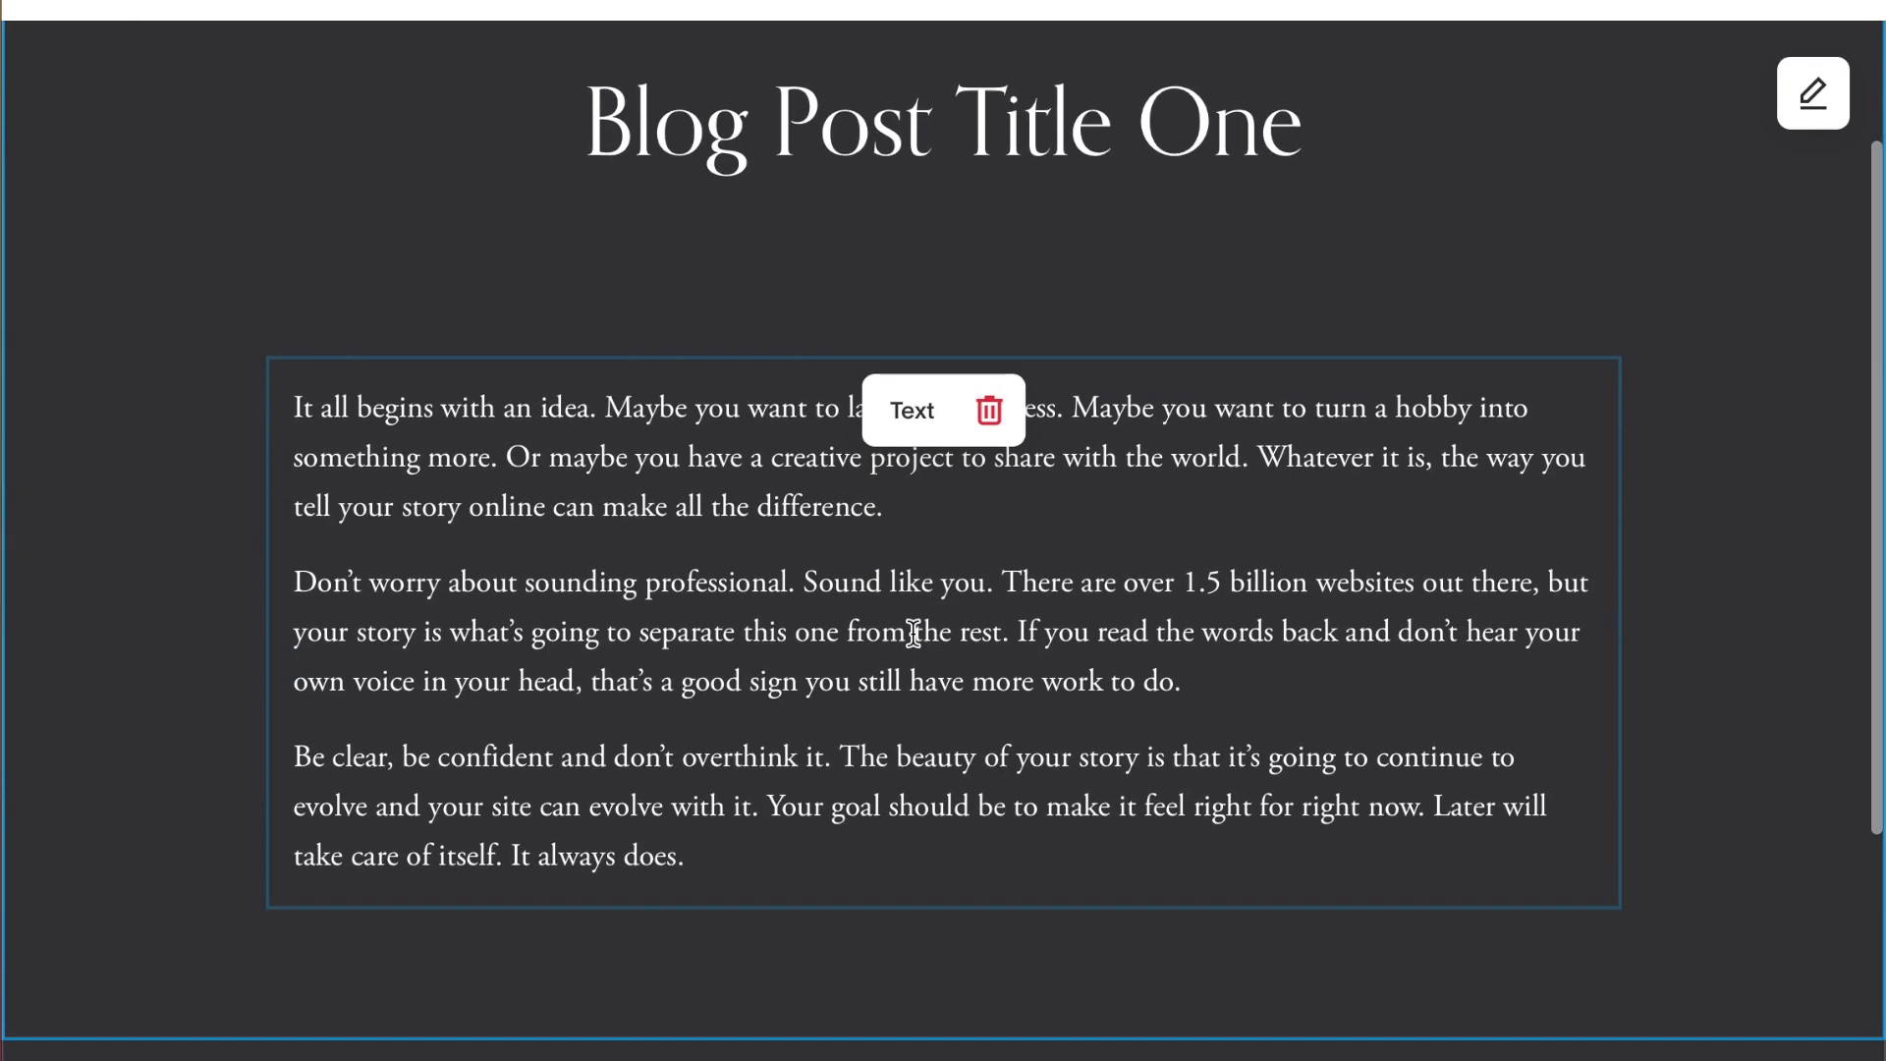
click(761, 640)
key(ctrl+a)
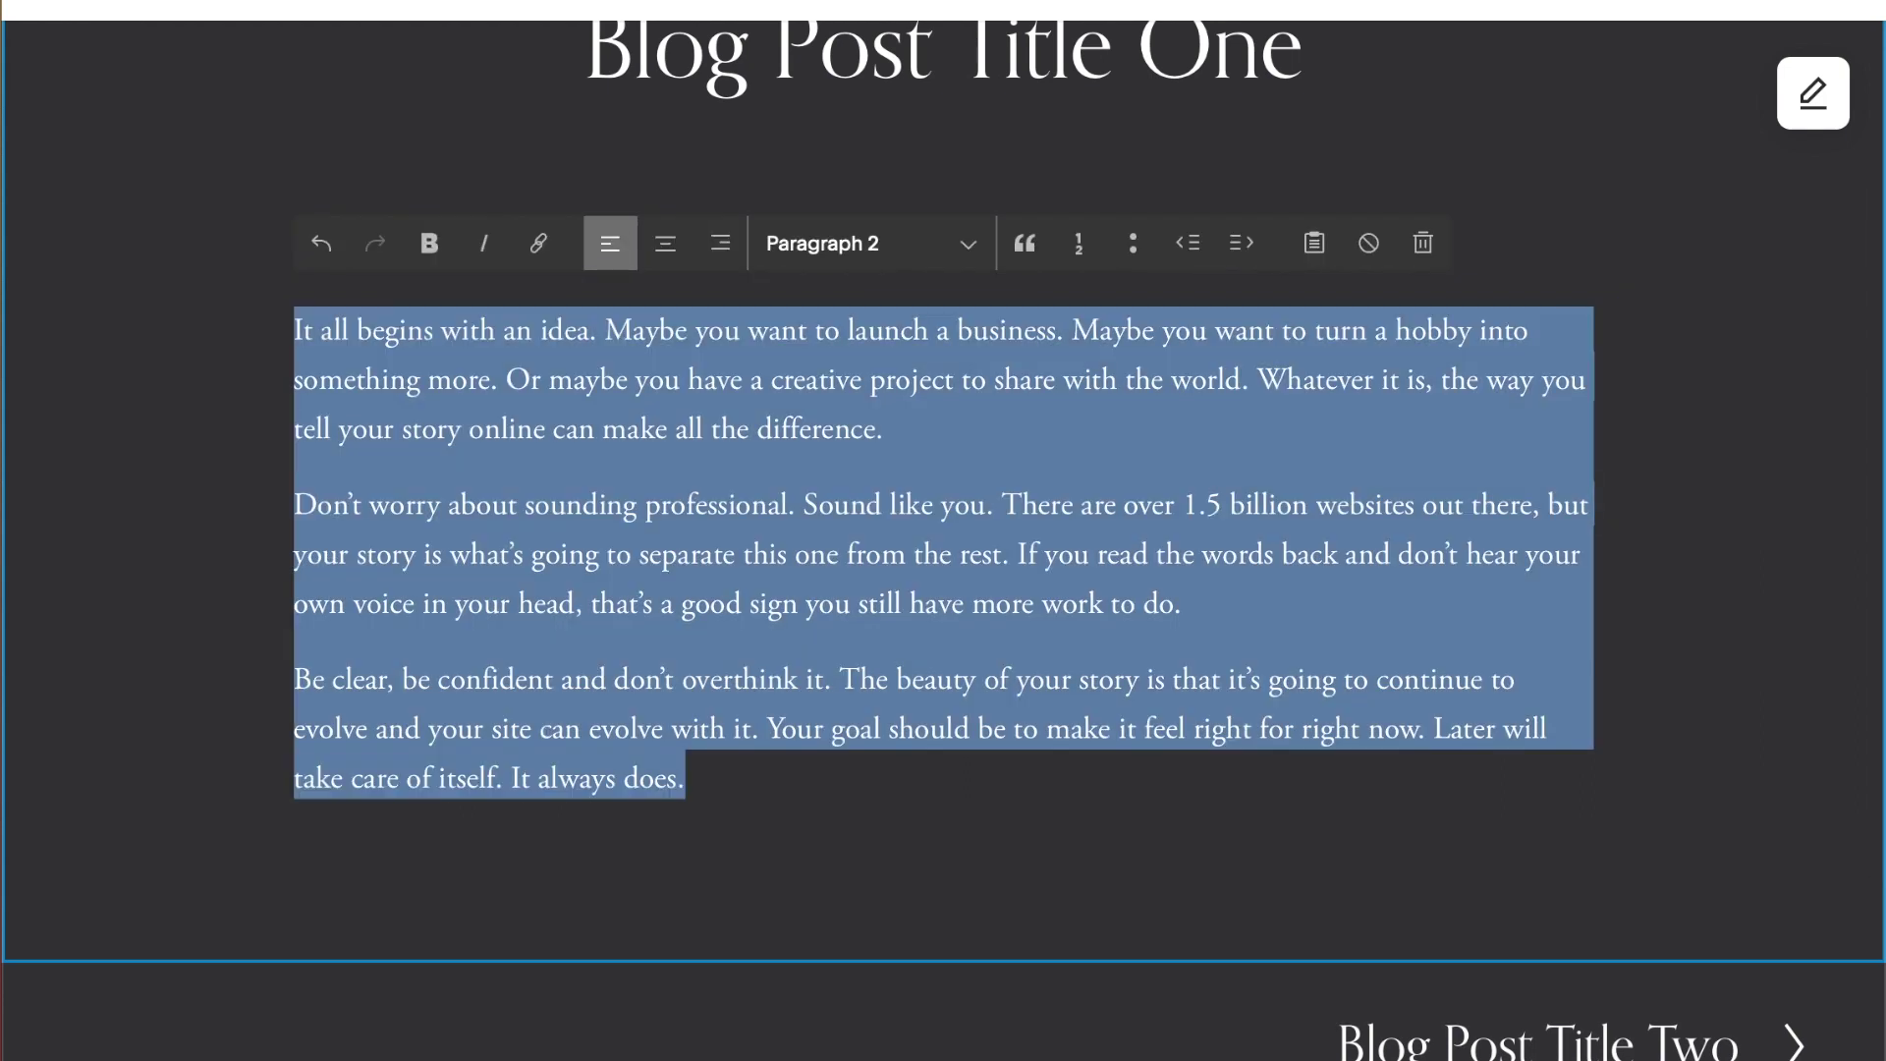
text(Starting Bid: $1.00)
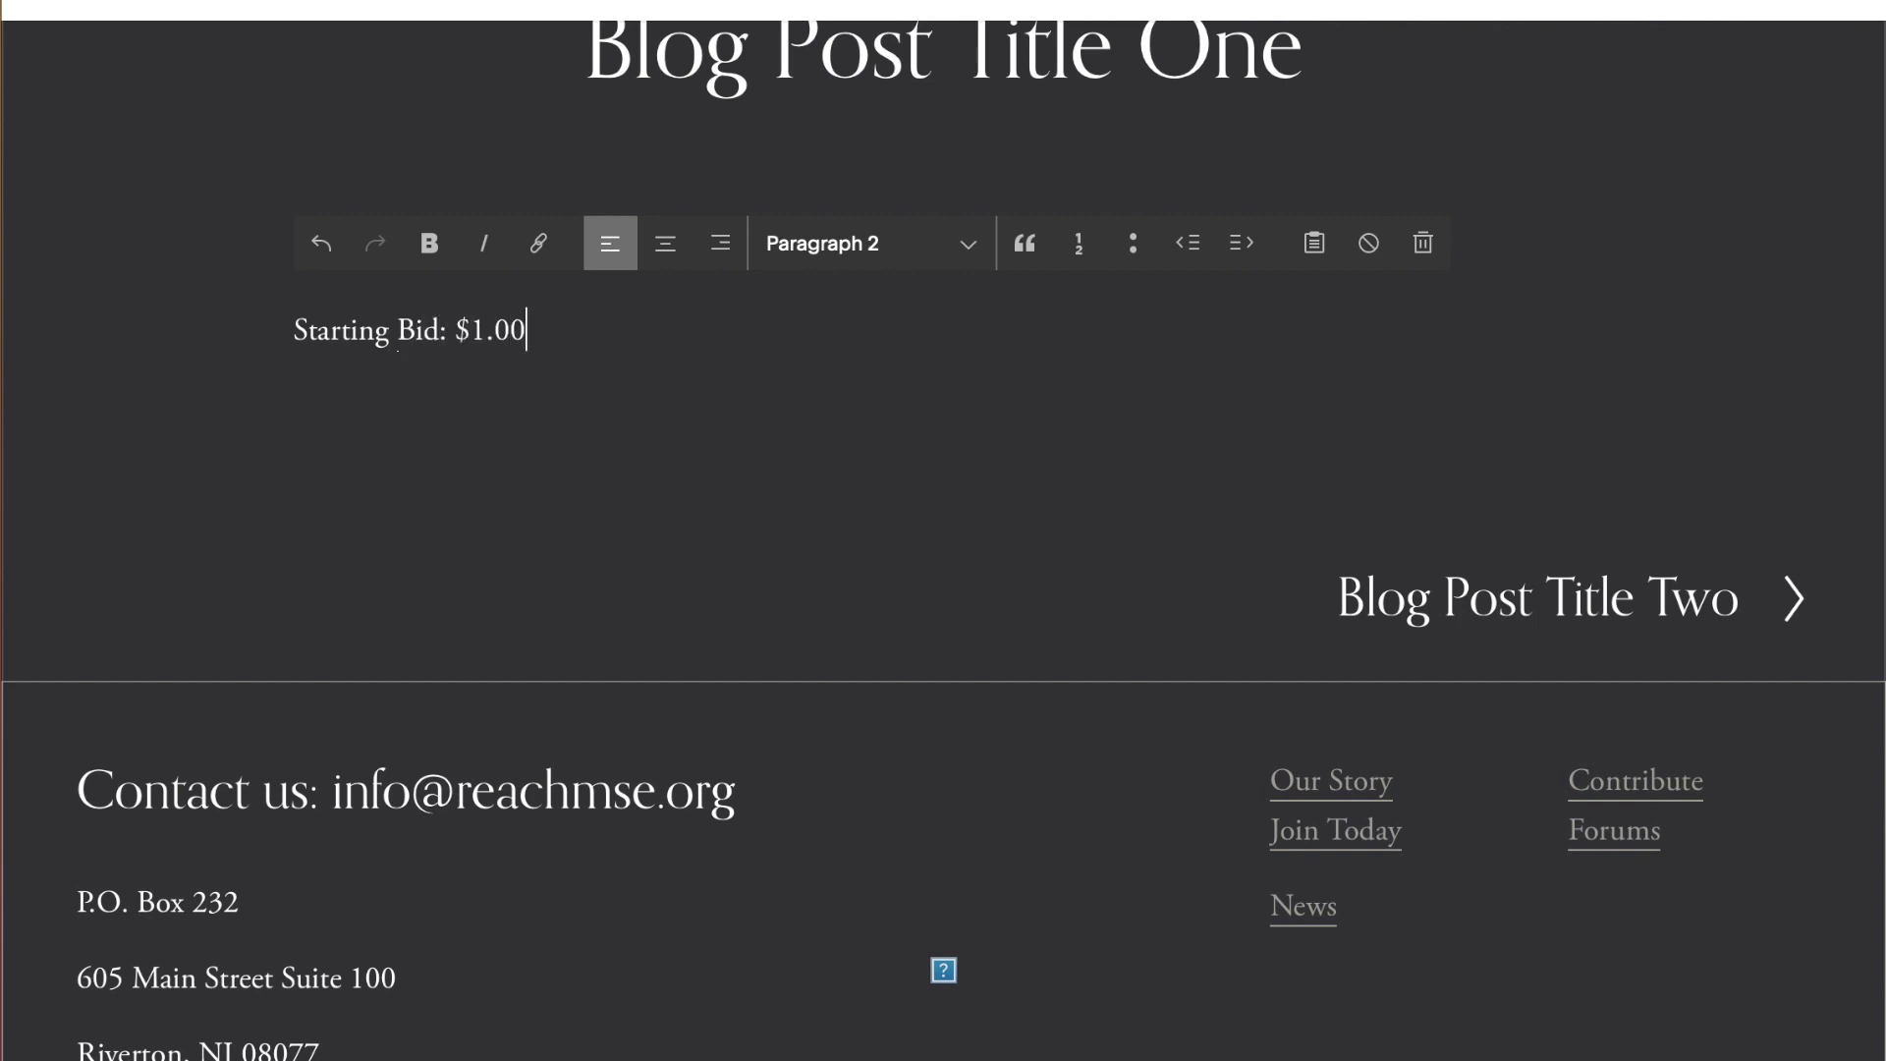
key(Return)
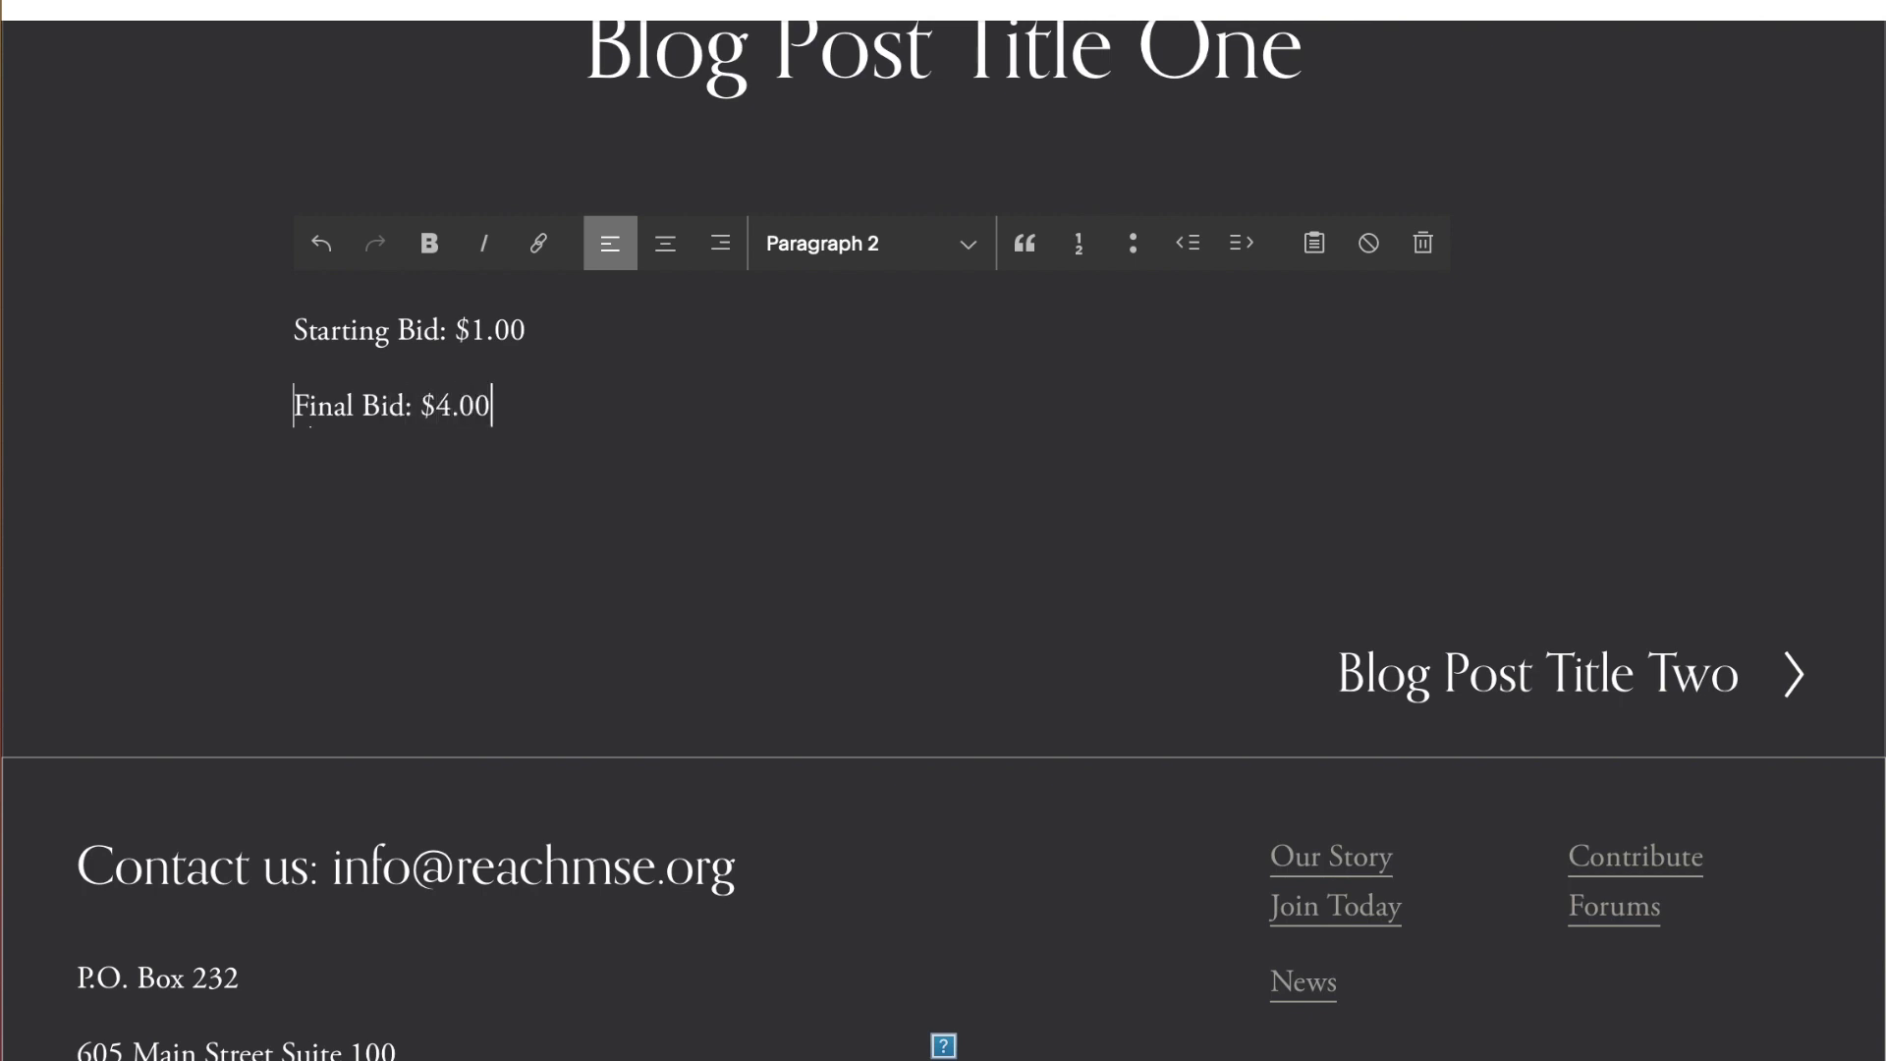
click(617, 619)
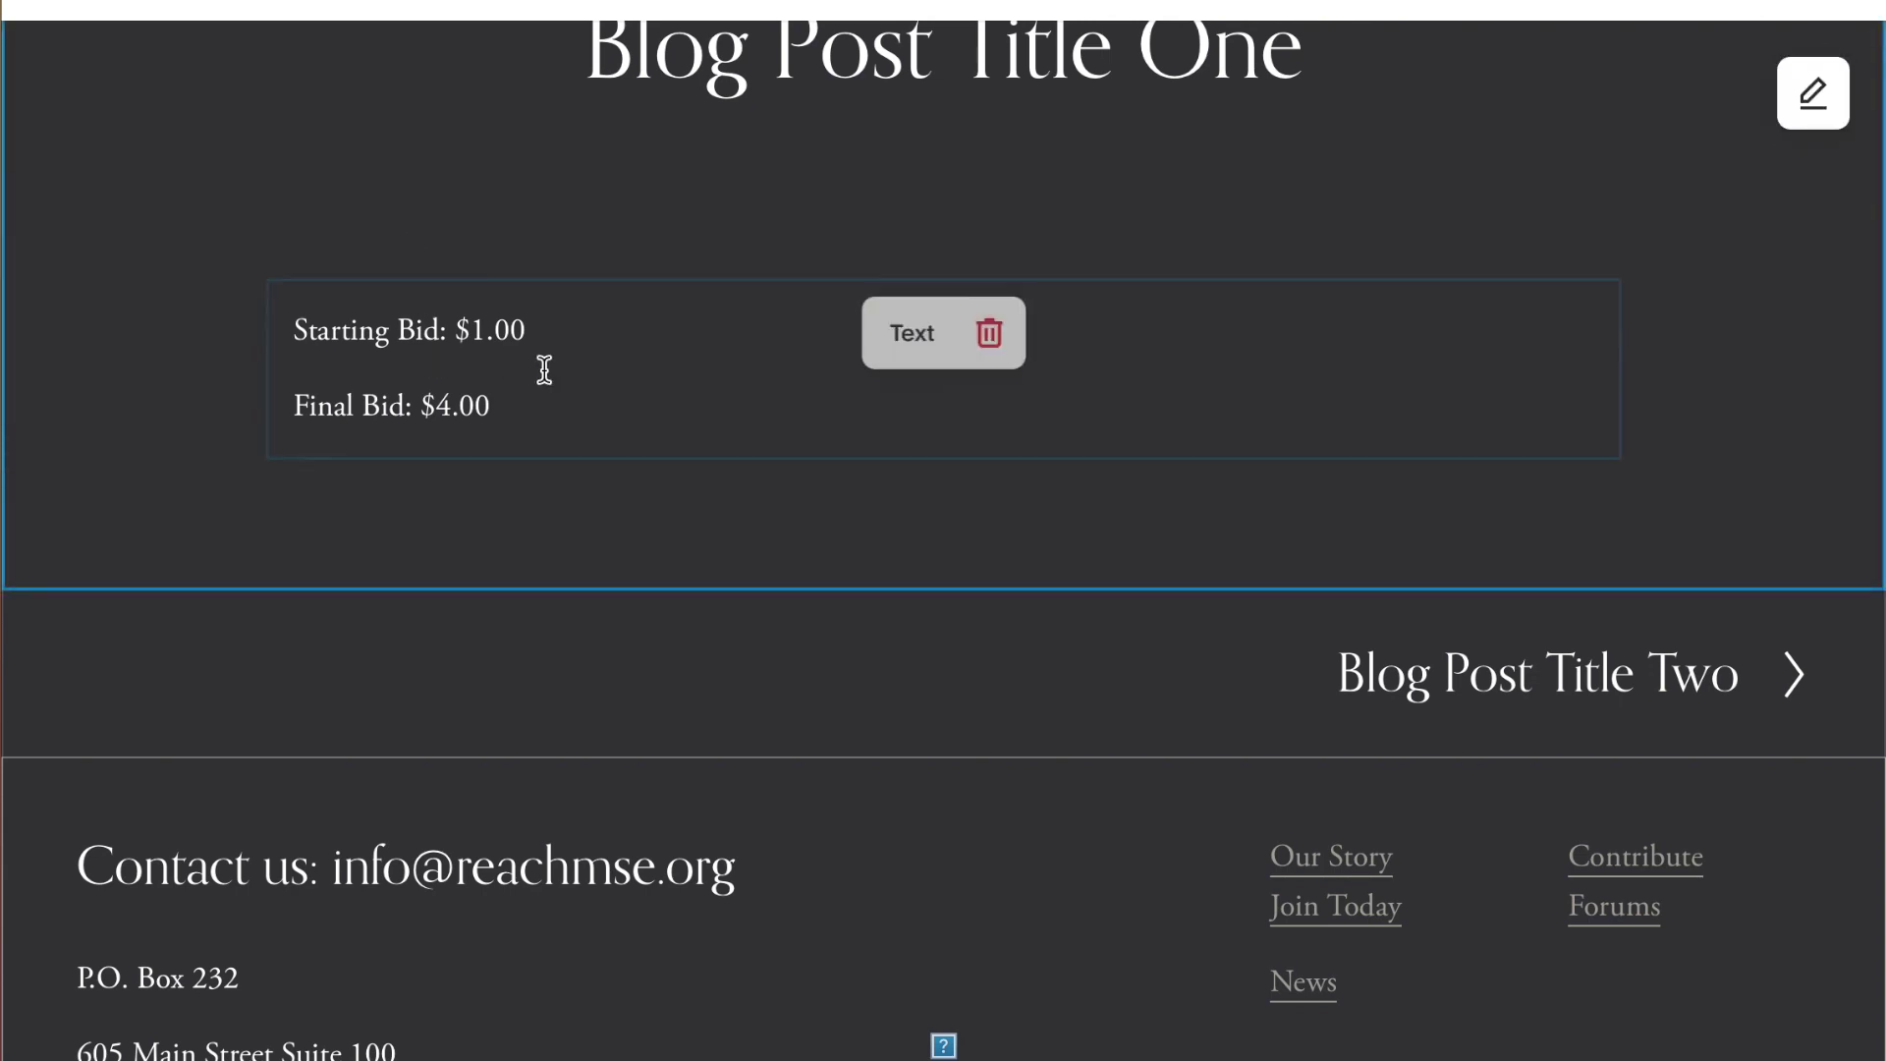
click(569, 404)
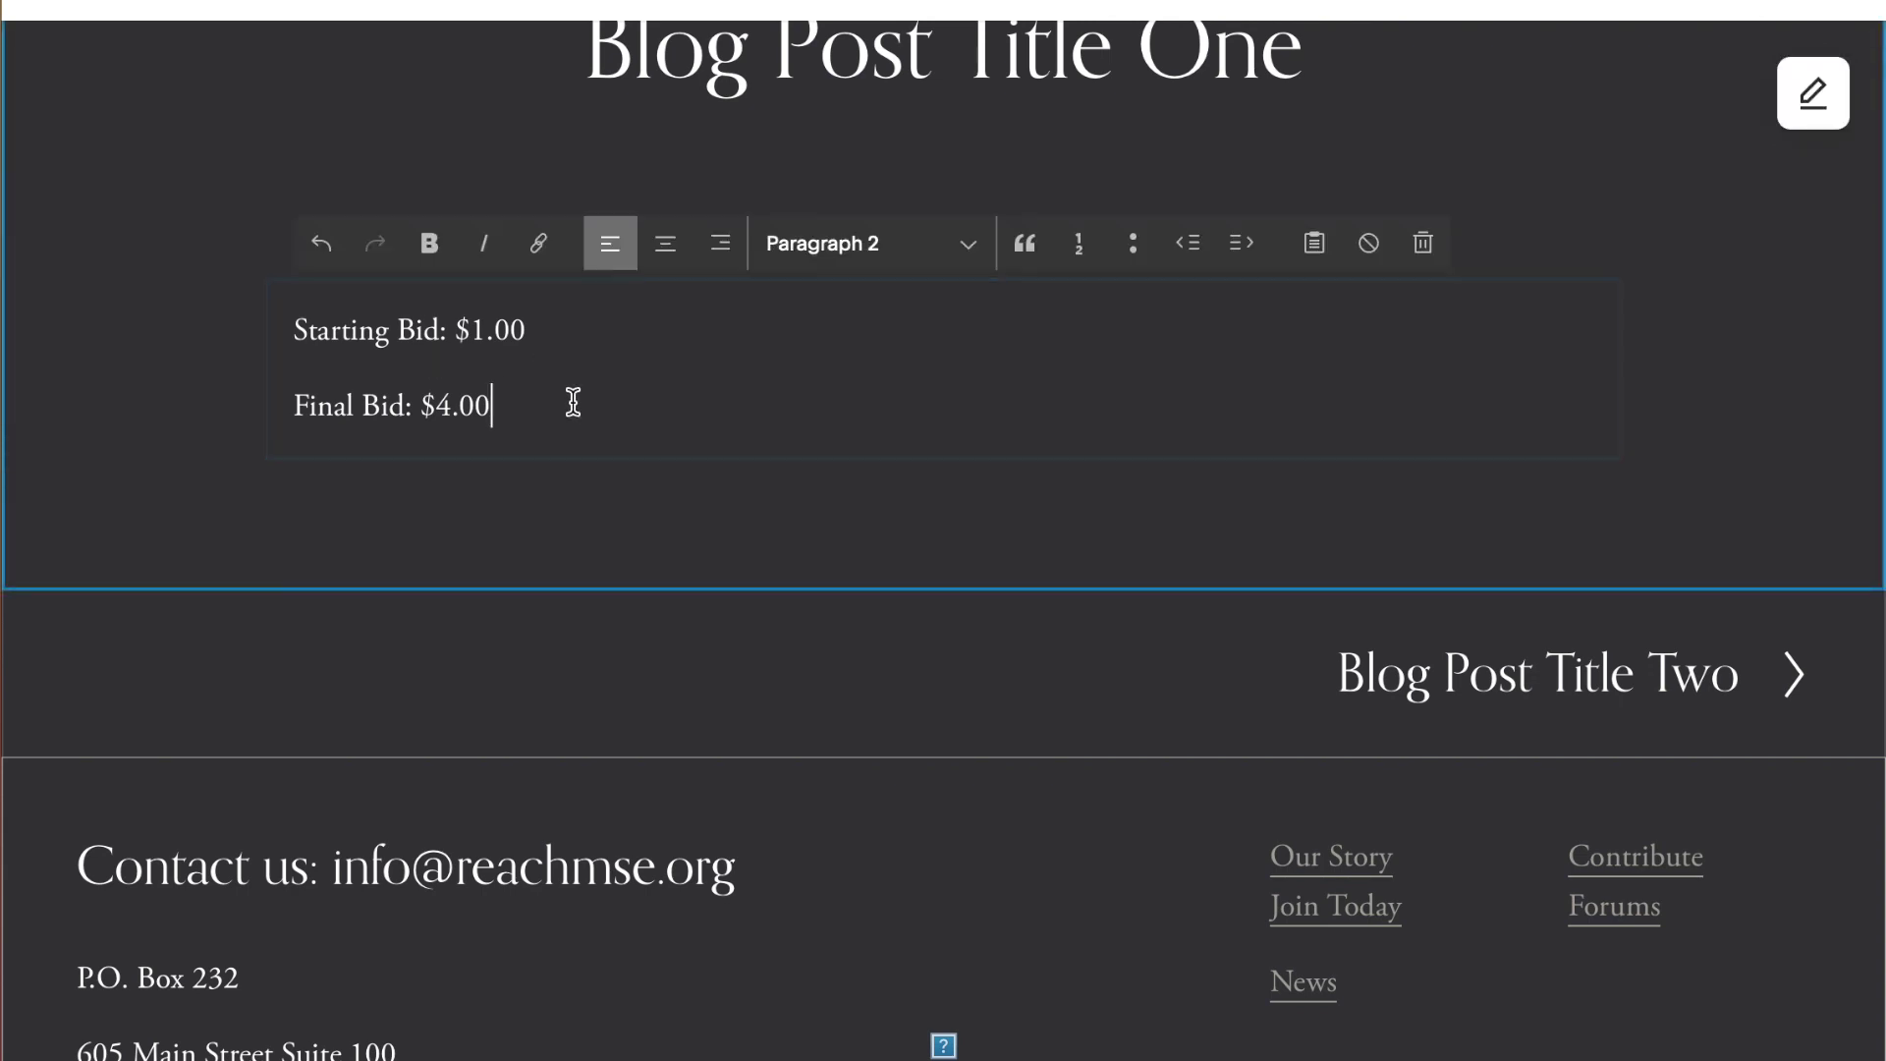
click(688, 245)
click(564, 331)
click(668, 246)
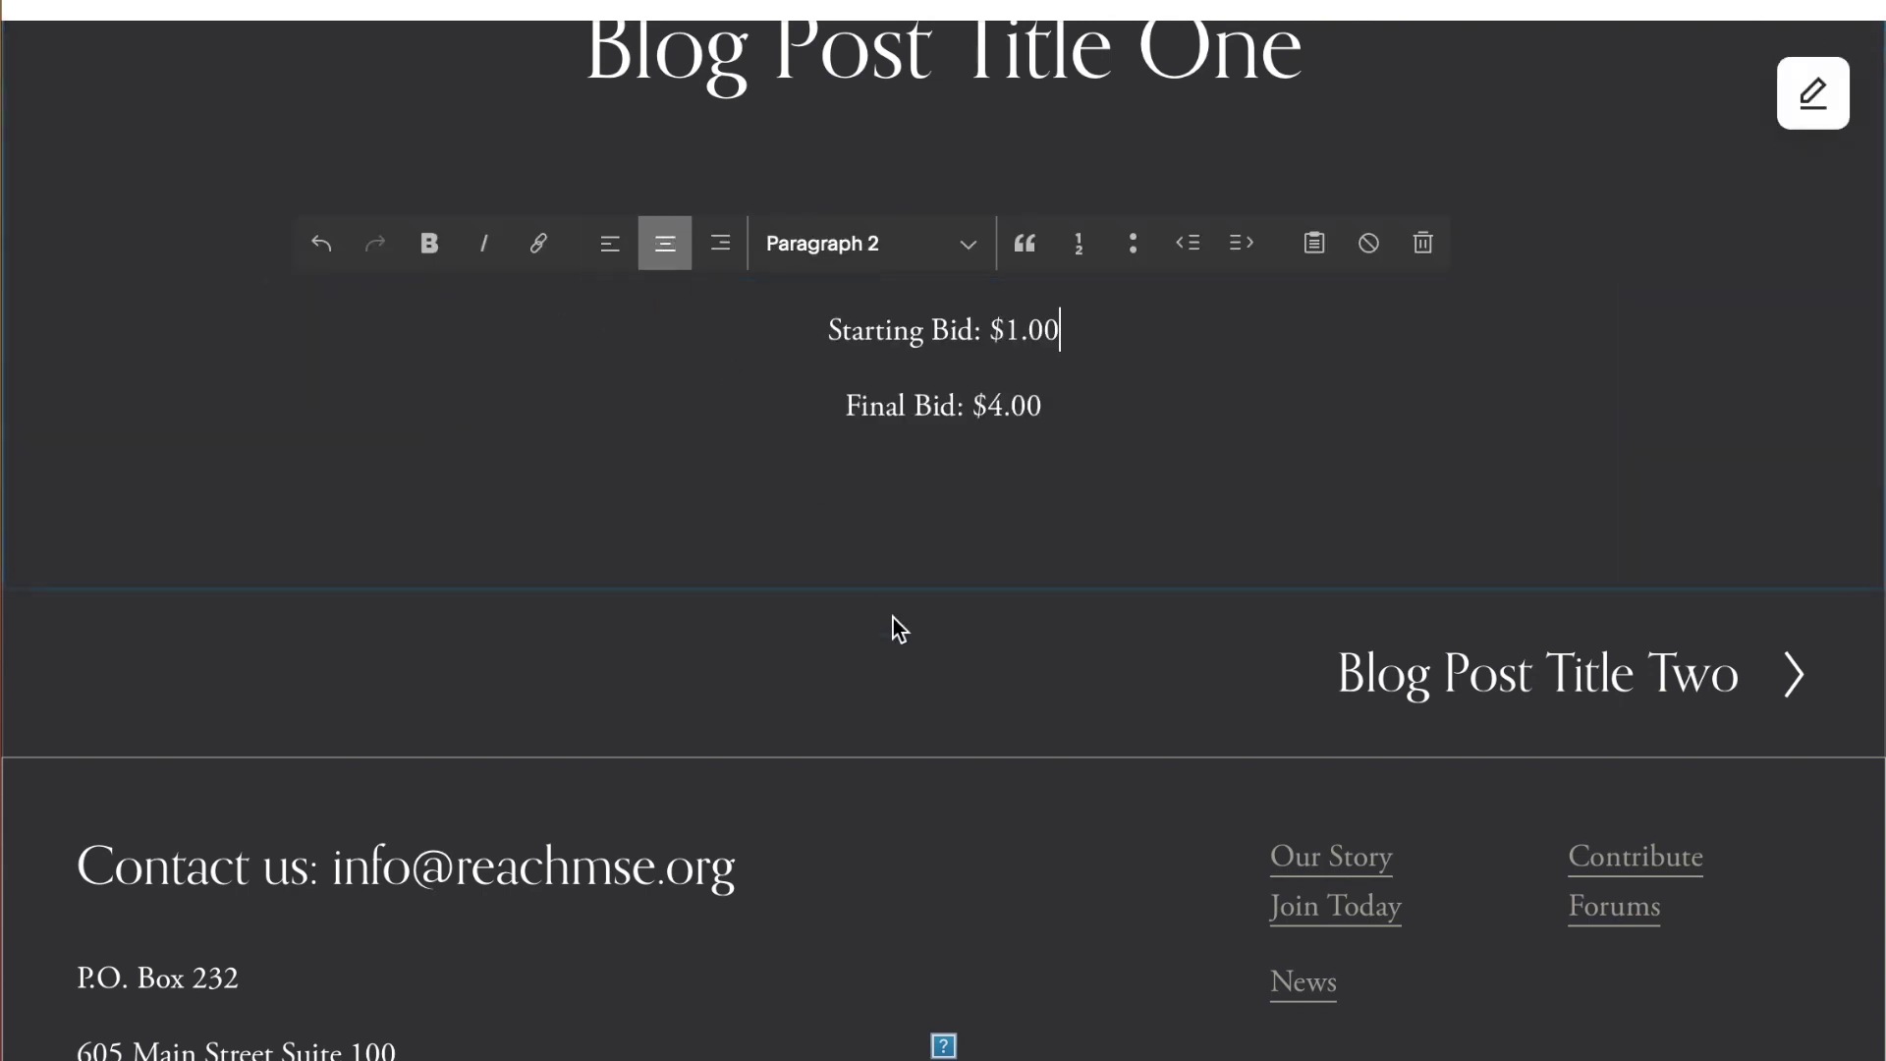
click(893, 617)
scroll(901, 661, up, 3)
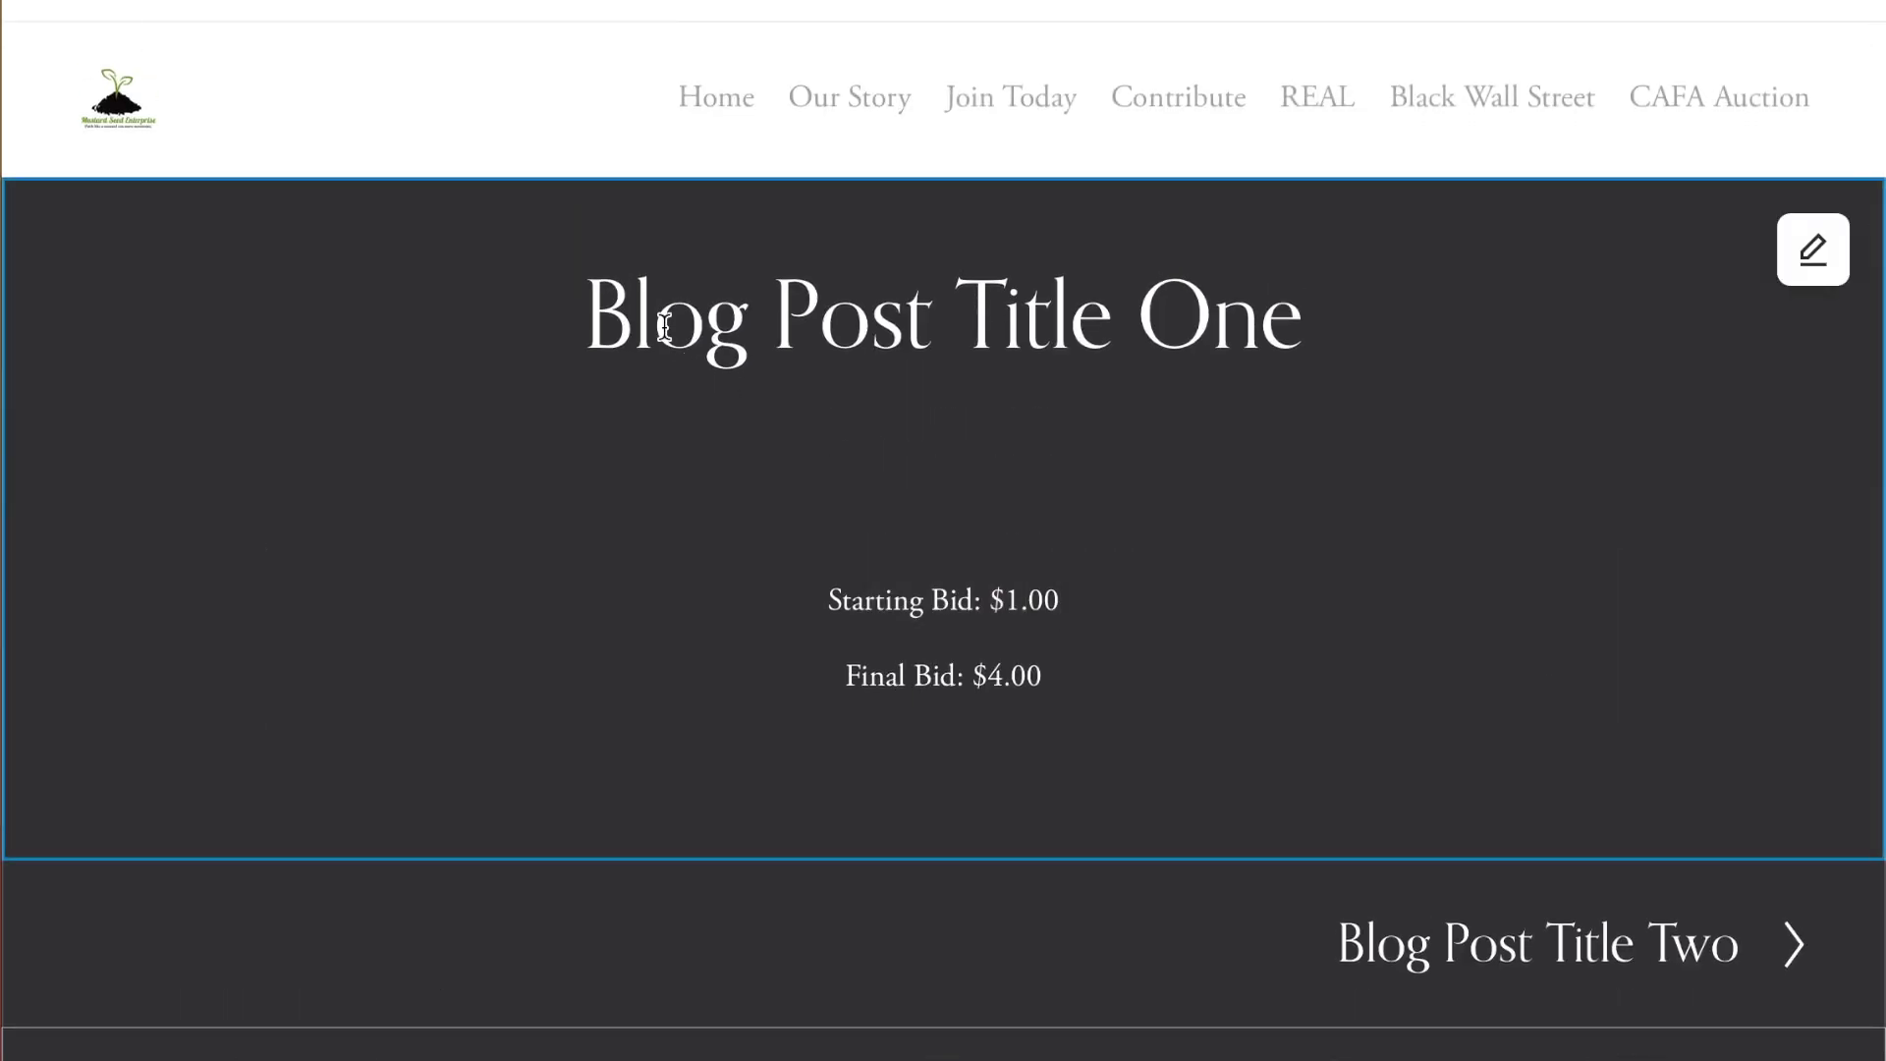
- Retitle the post 'Test 1' and save it
click(607, 306)
drag(603, 305, 1299, 329)
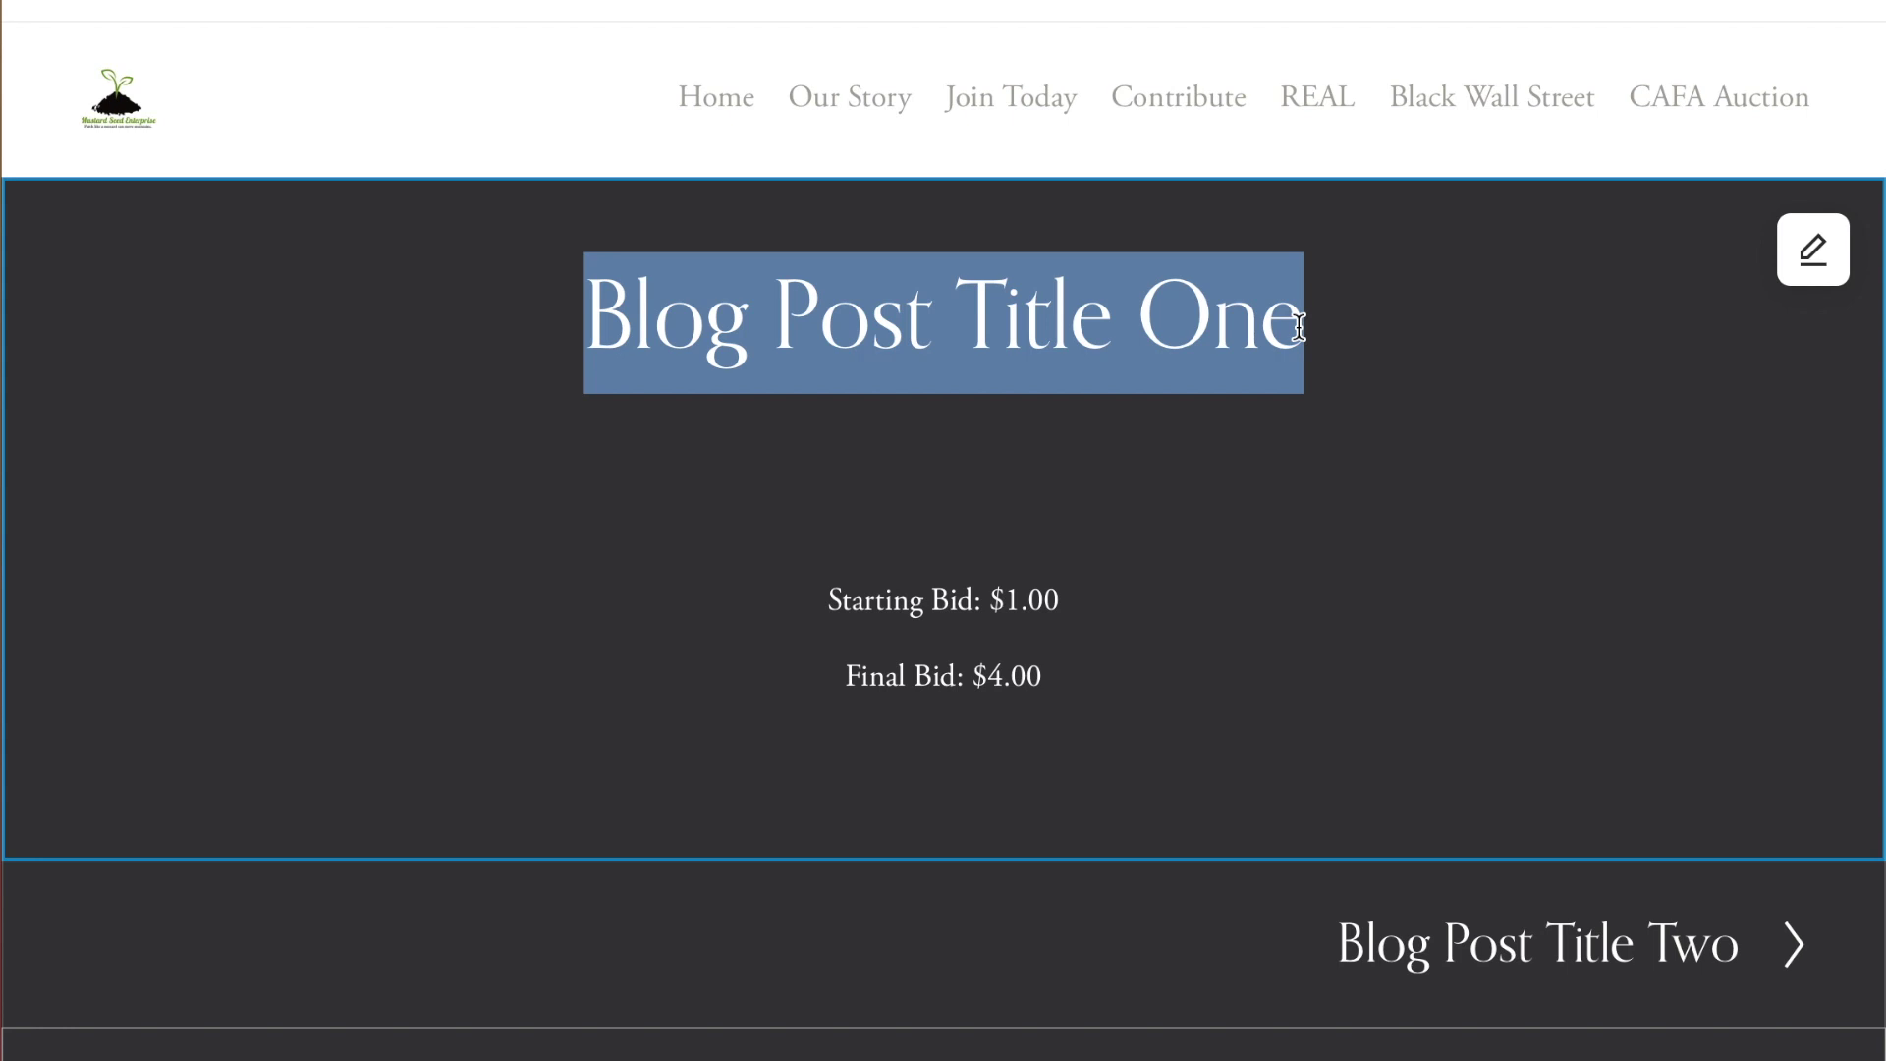
text(Test 1)
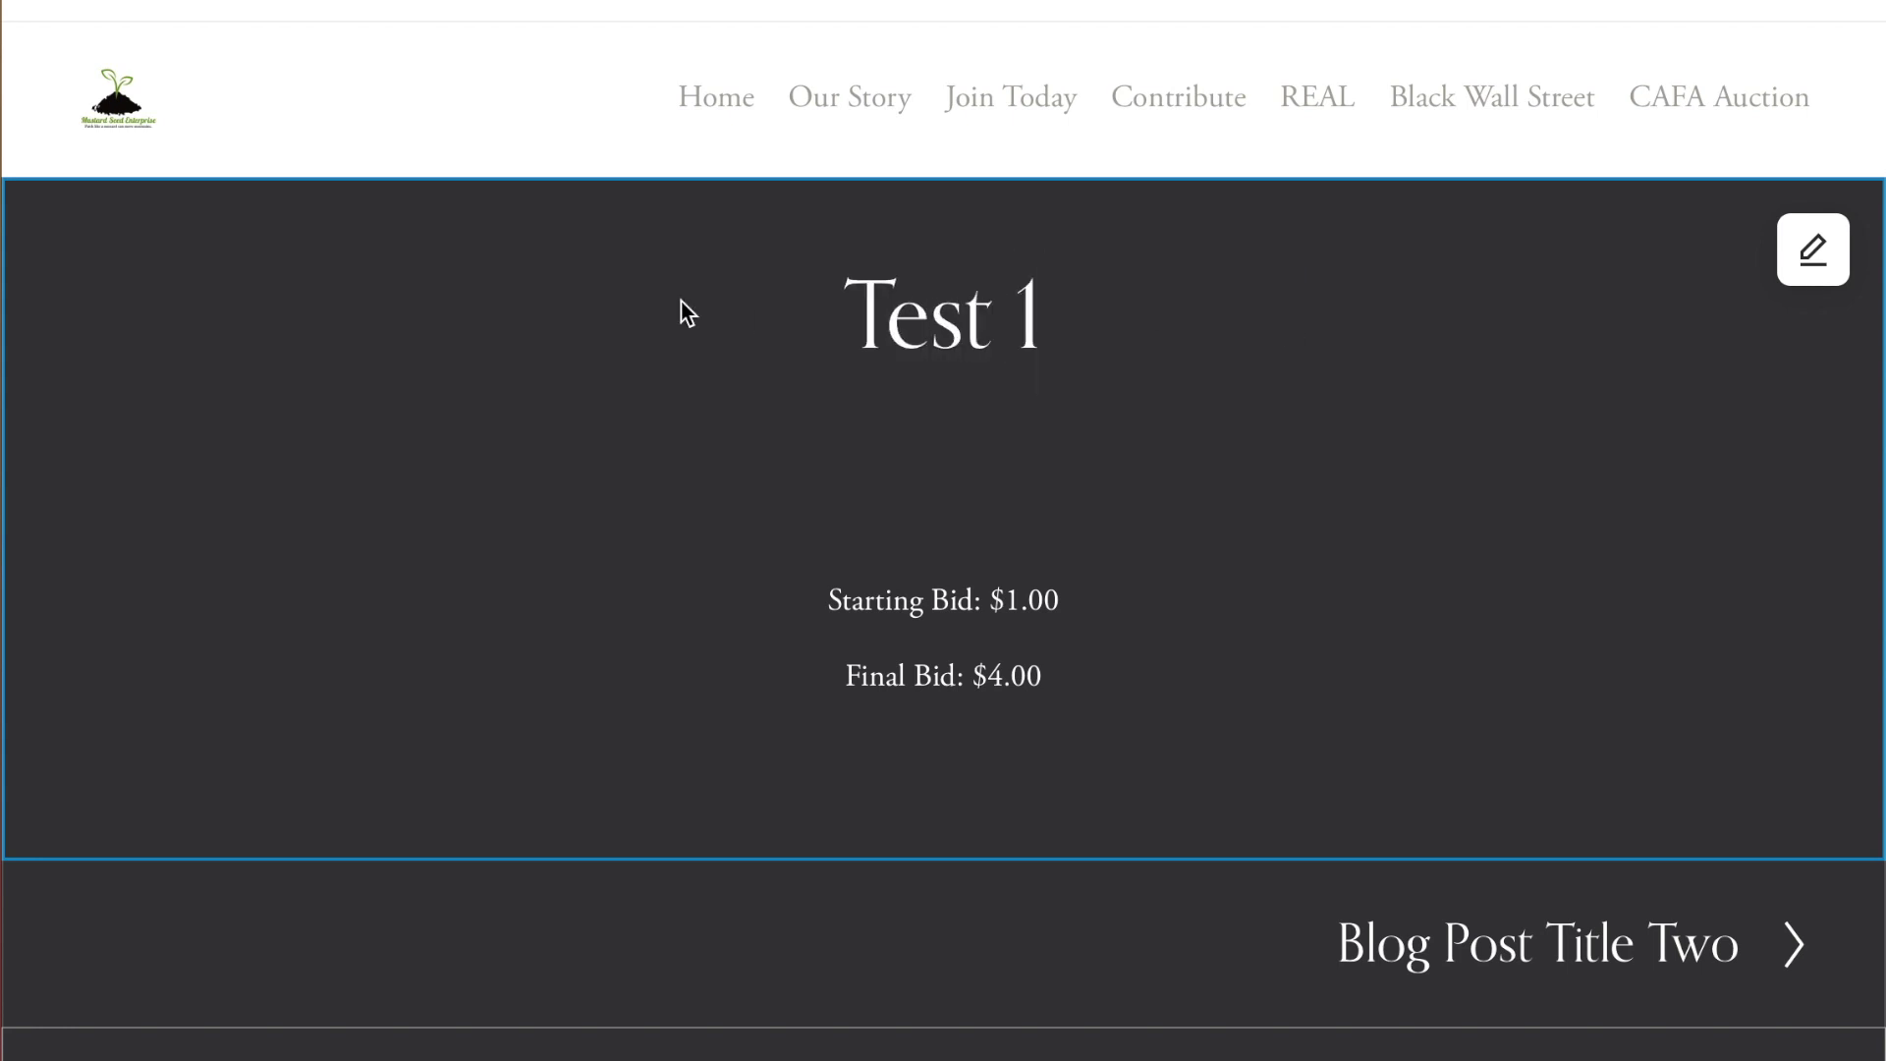
click(118, 7)
click(139, 42)
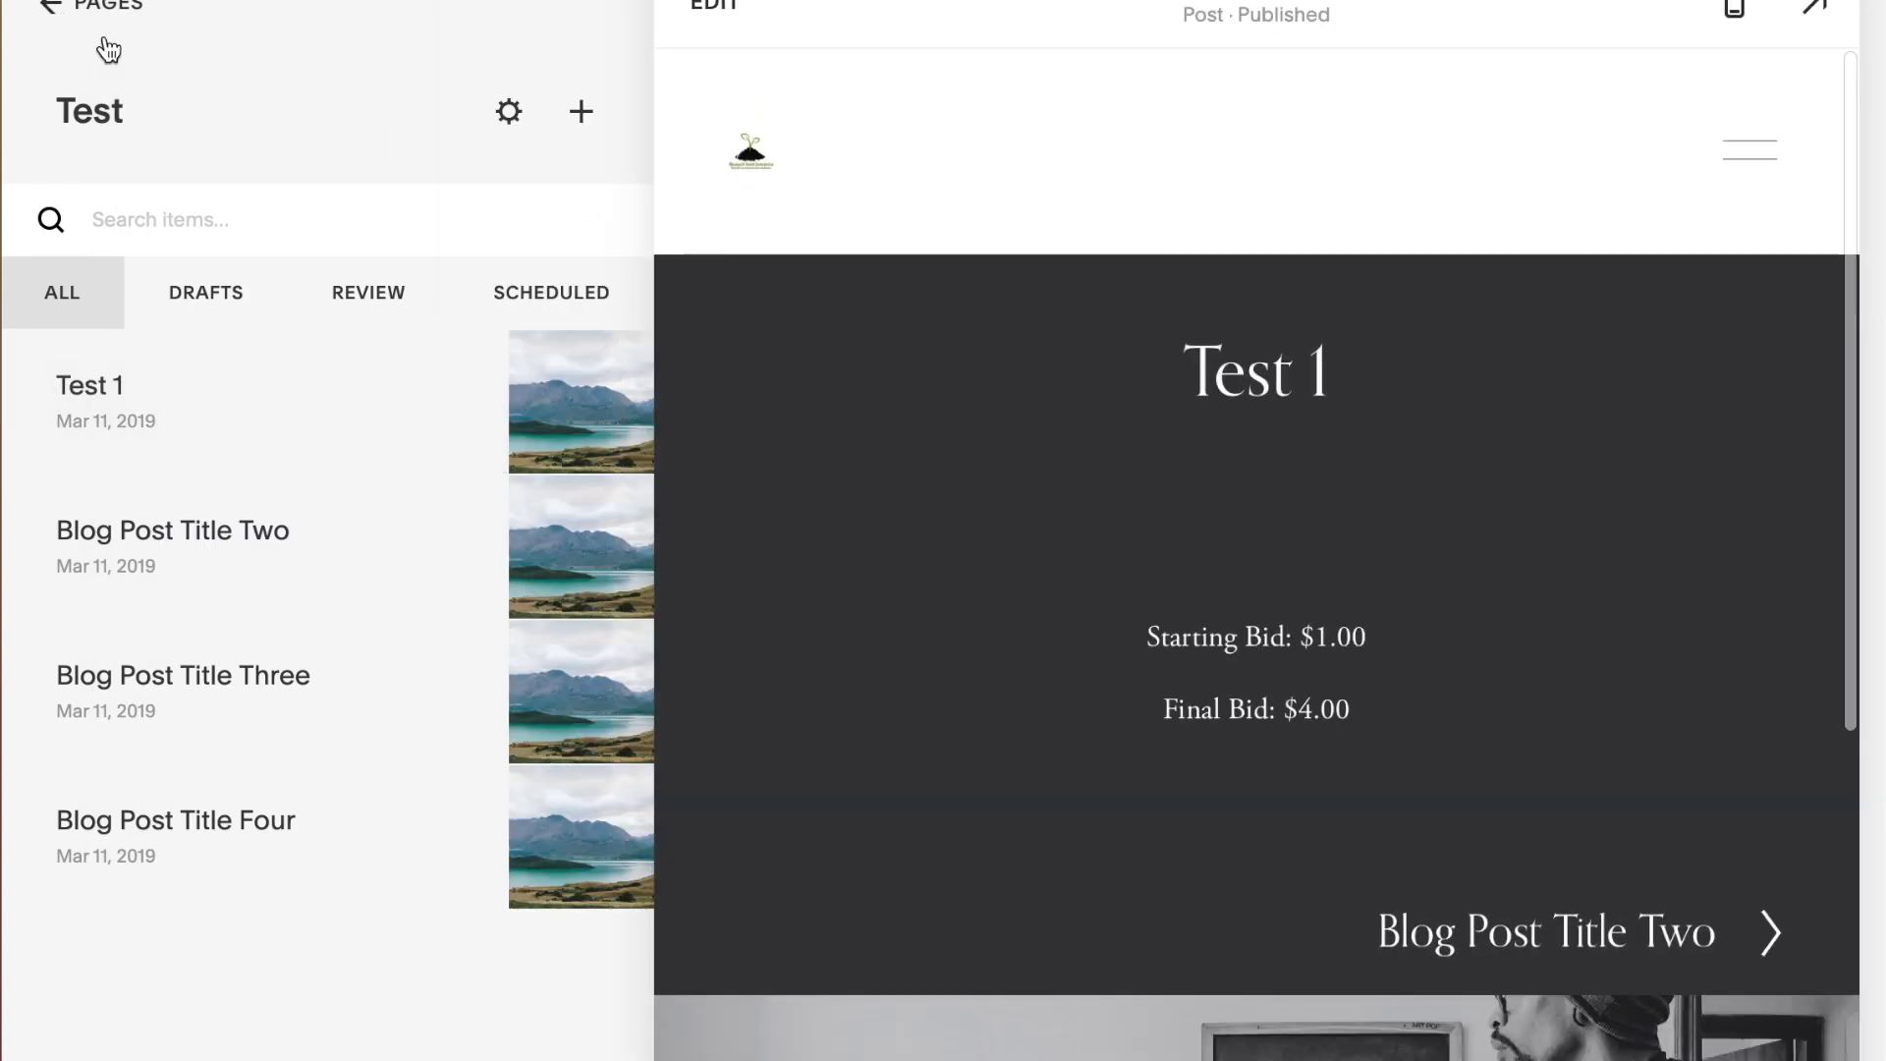
- Add a blank not-linked page named 'Test Page' and open it for editing
click(65, 10)
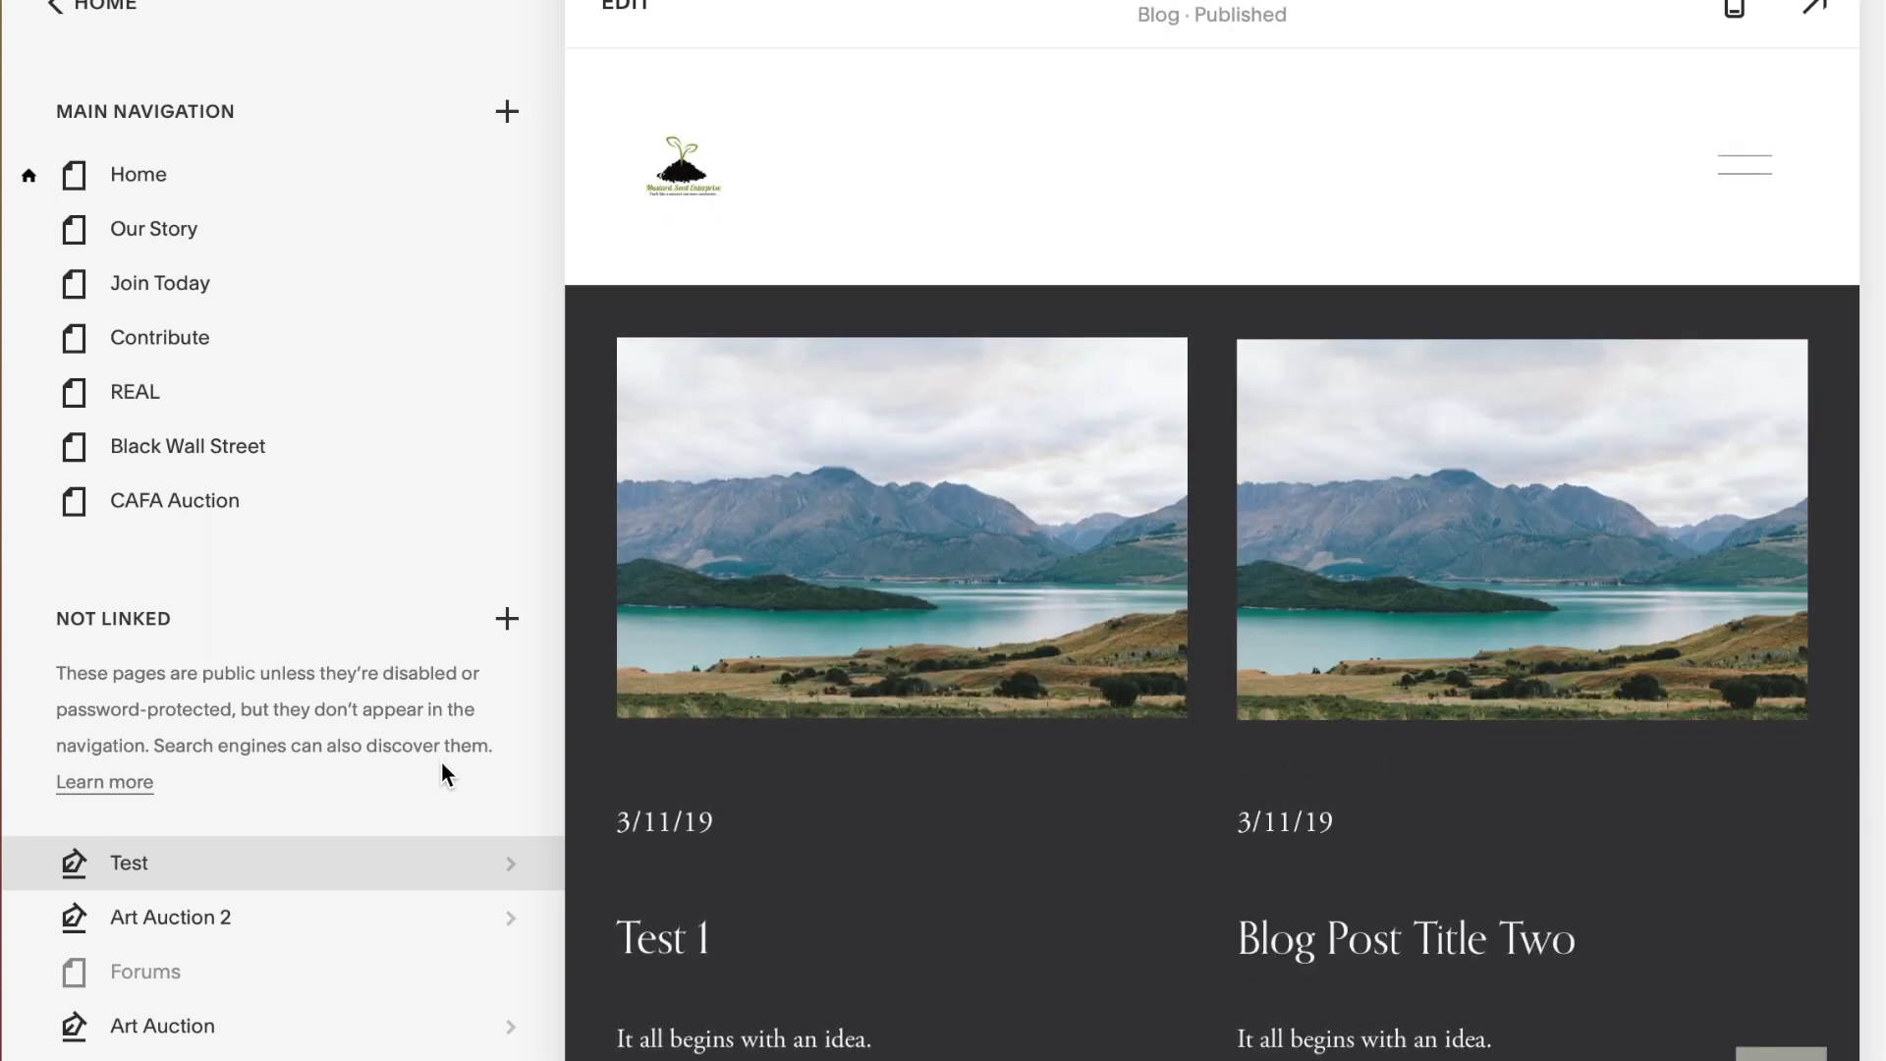
scroll(442, 773, down, 5)
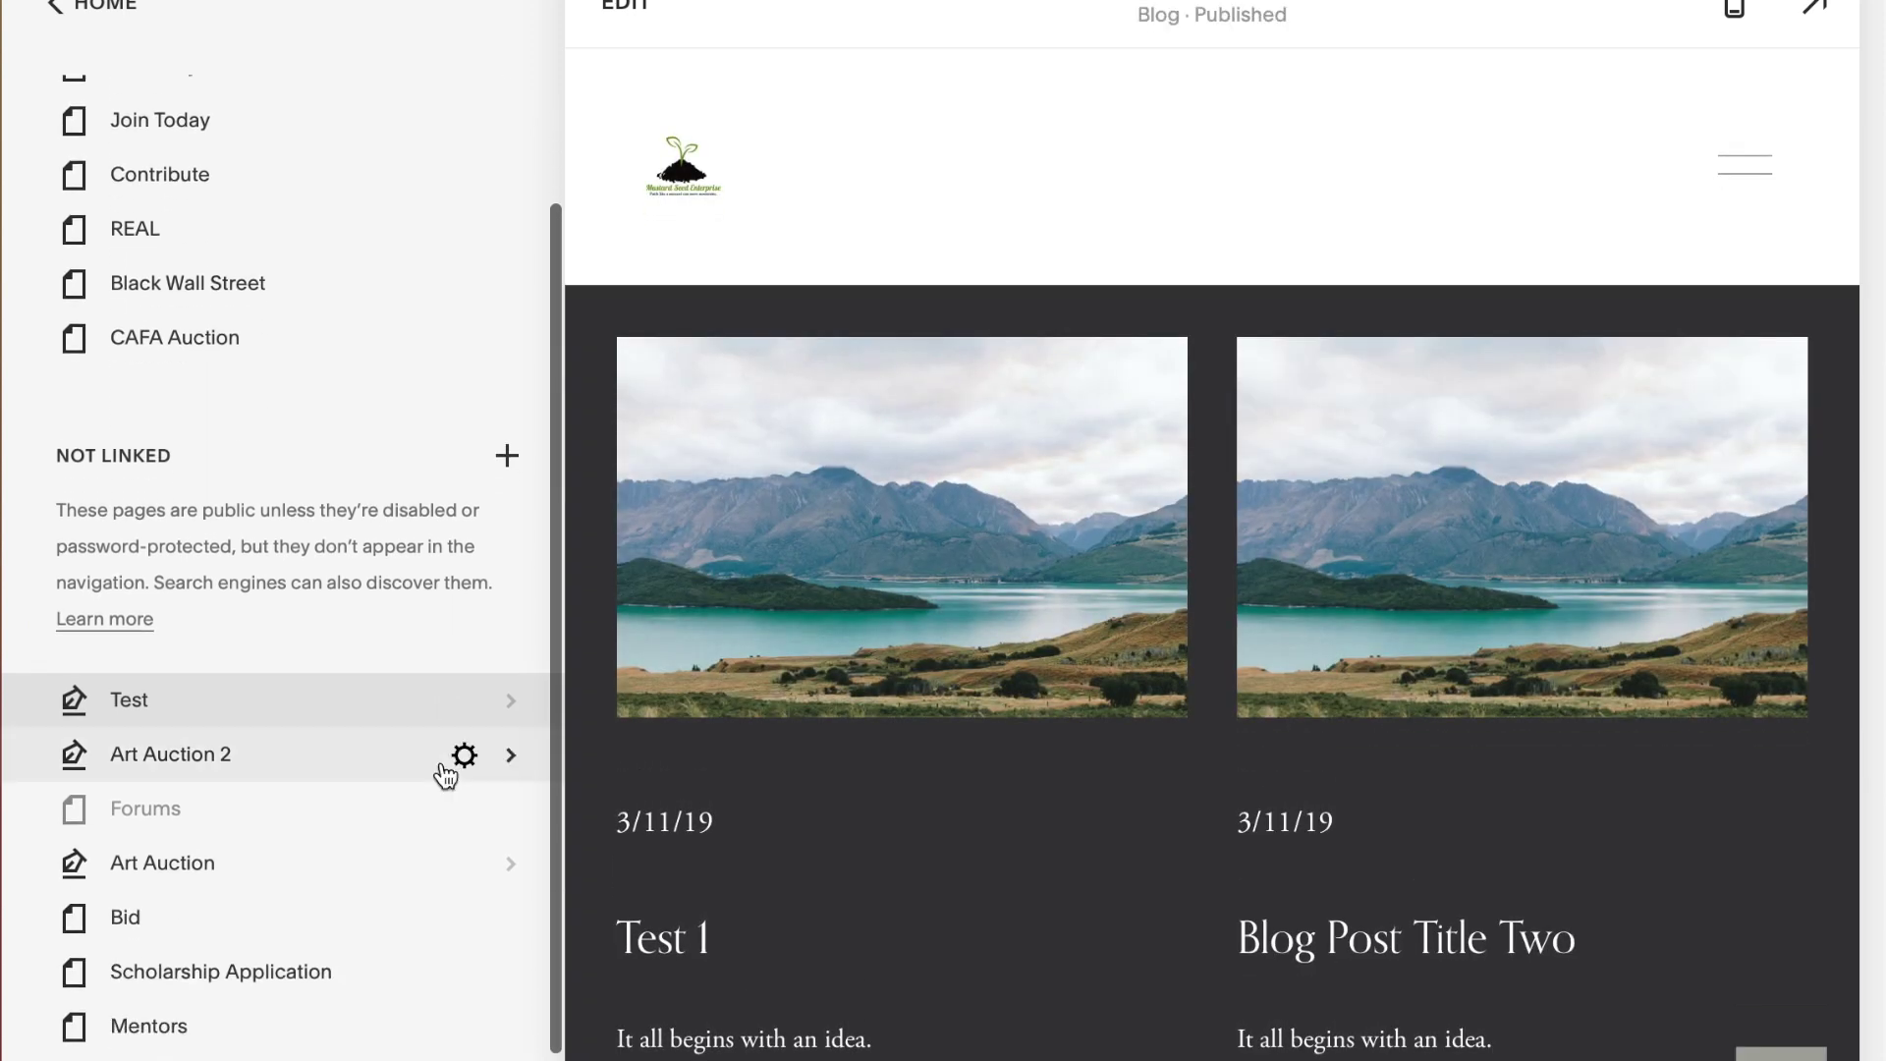
click(507, 273)
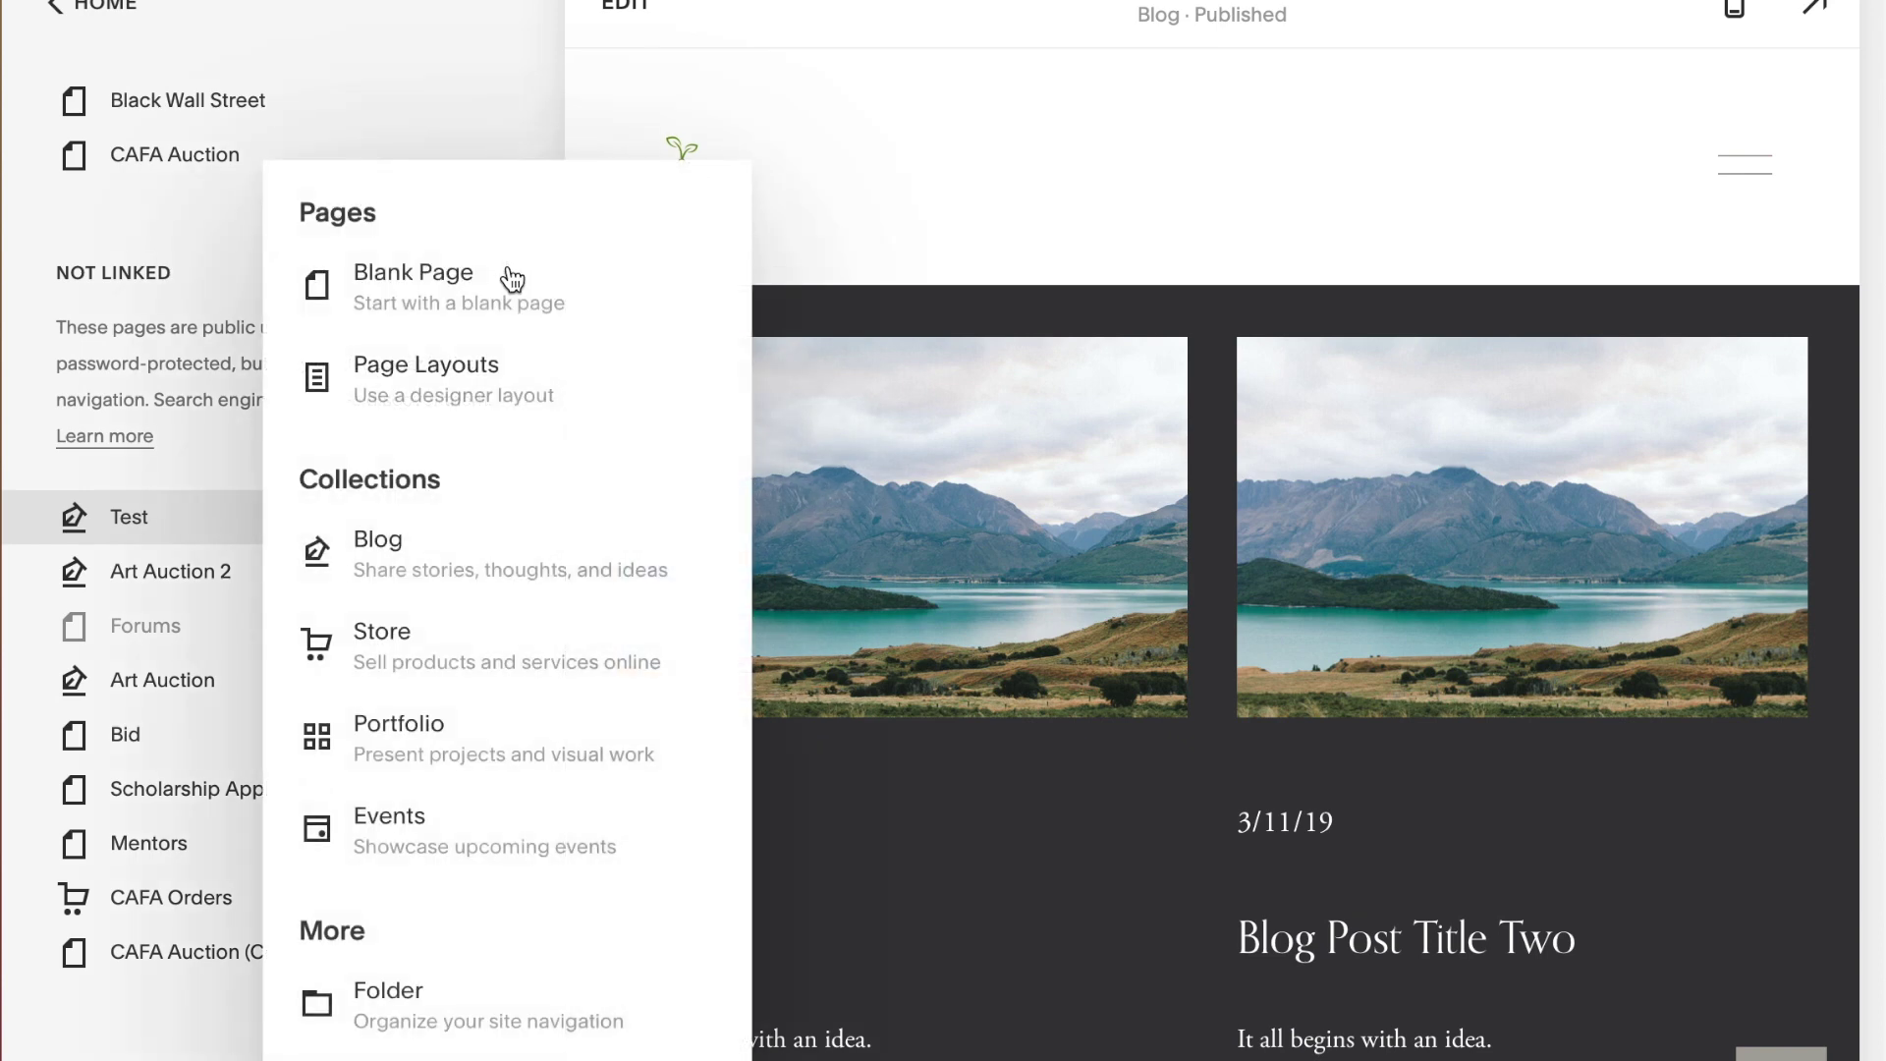
click(512, 280)
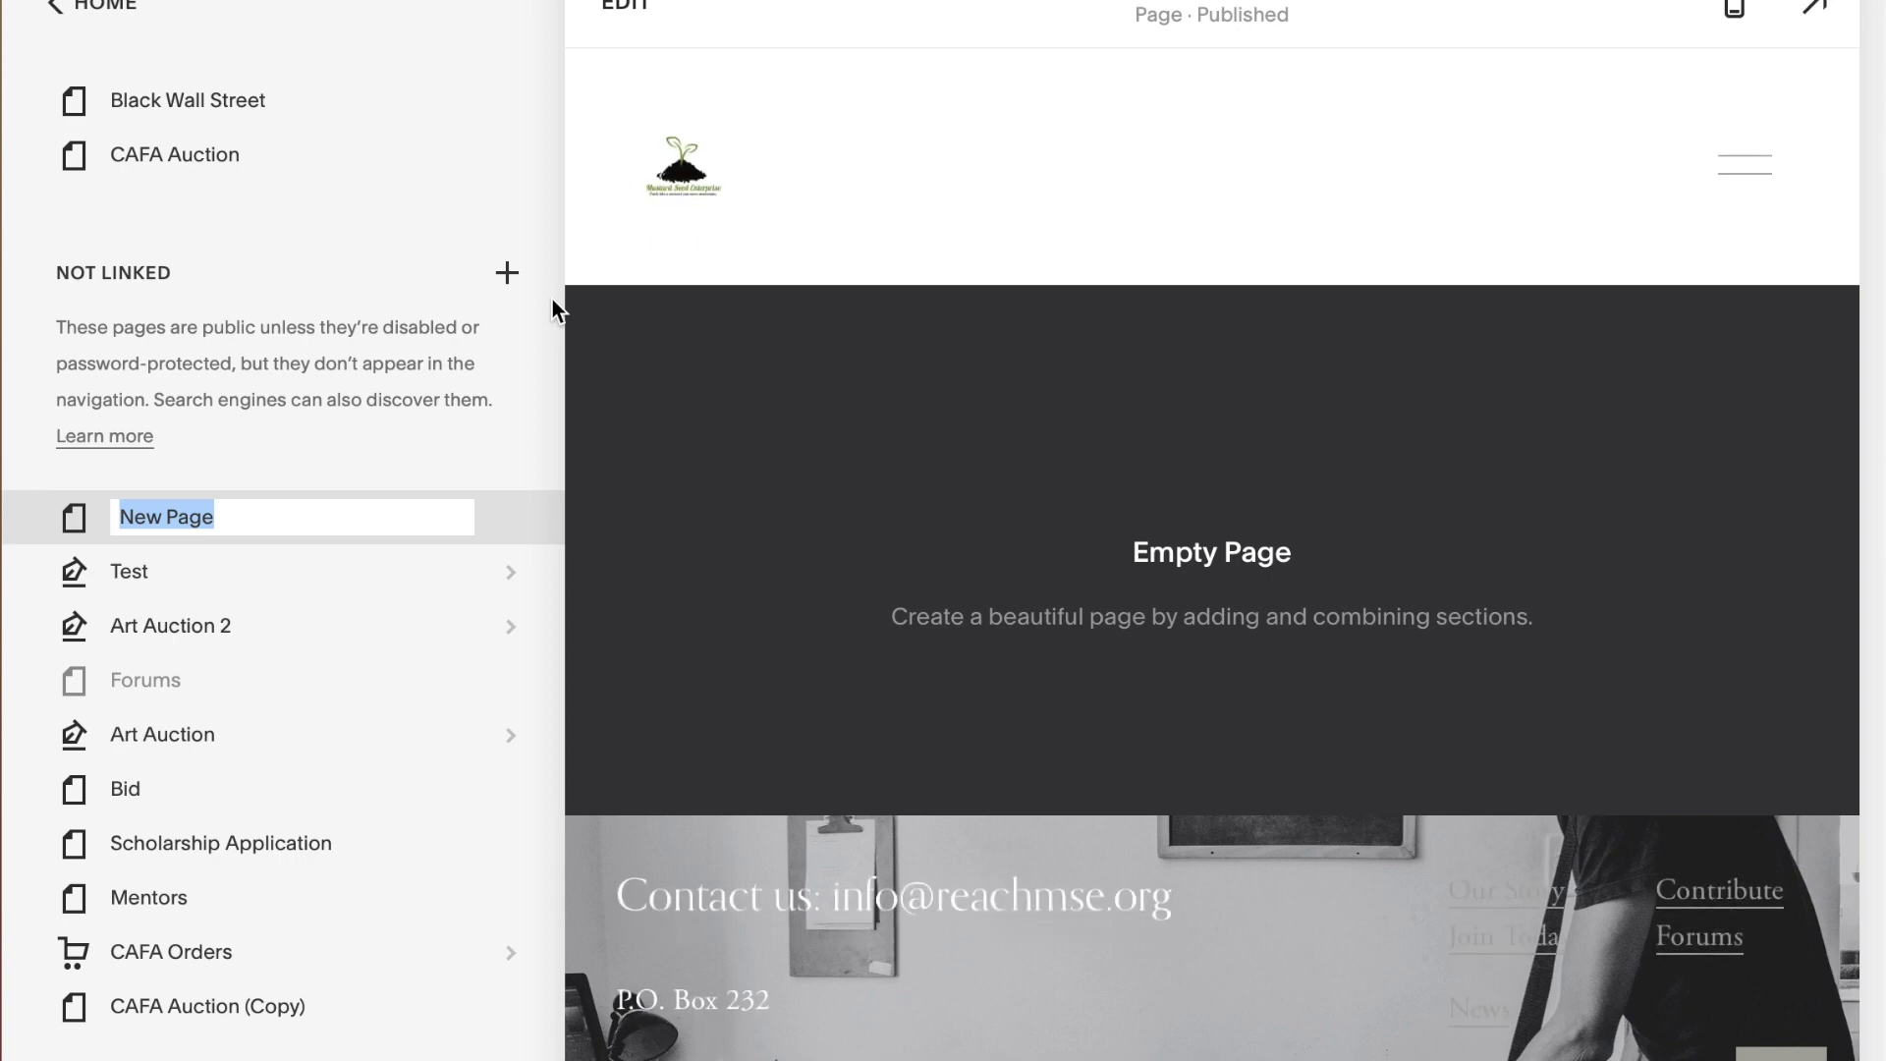
text(Test)
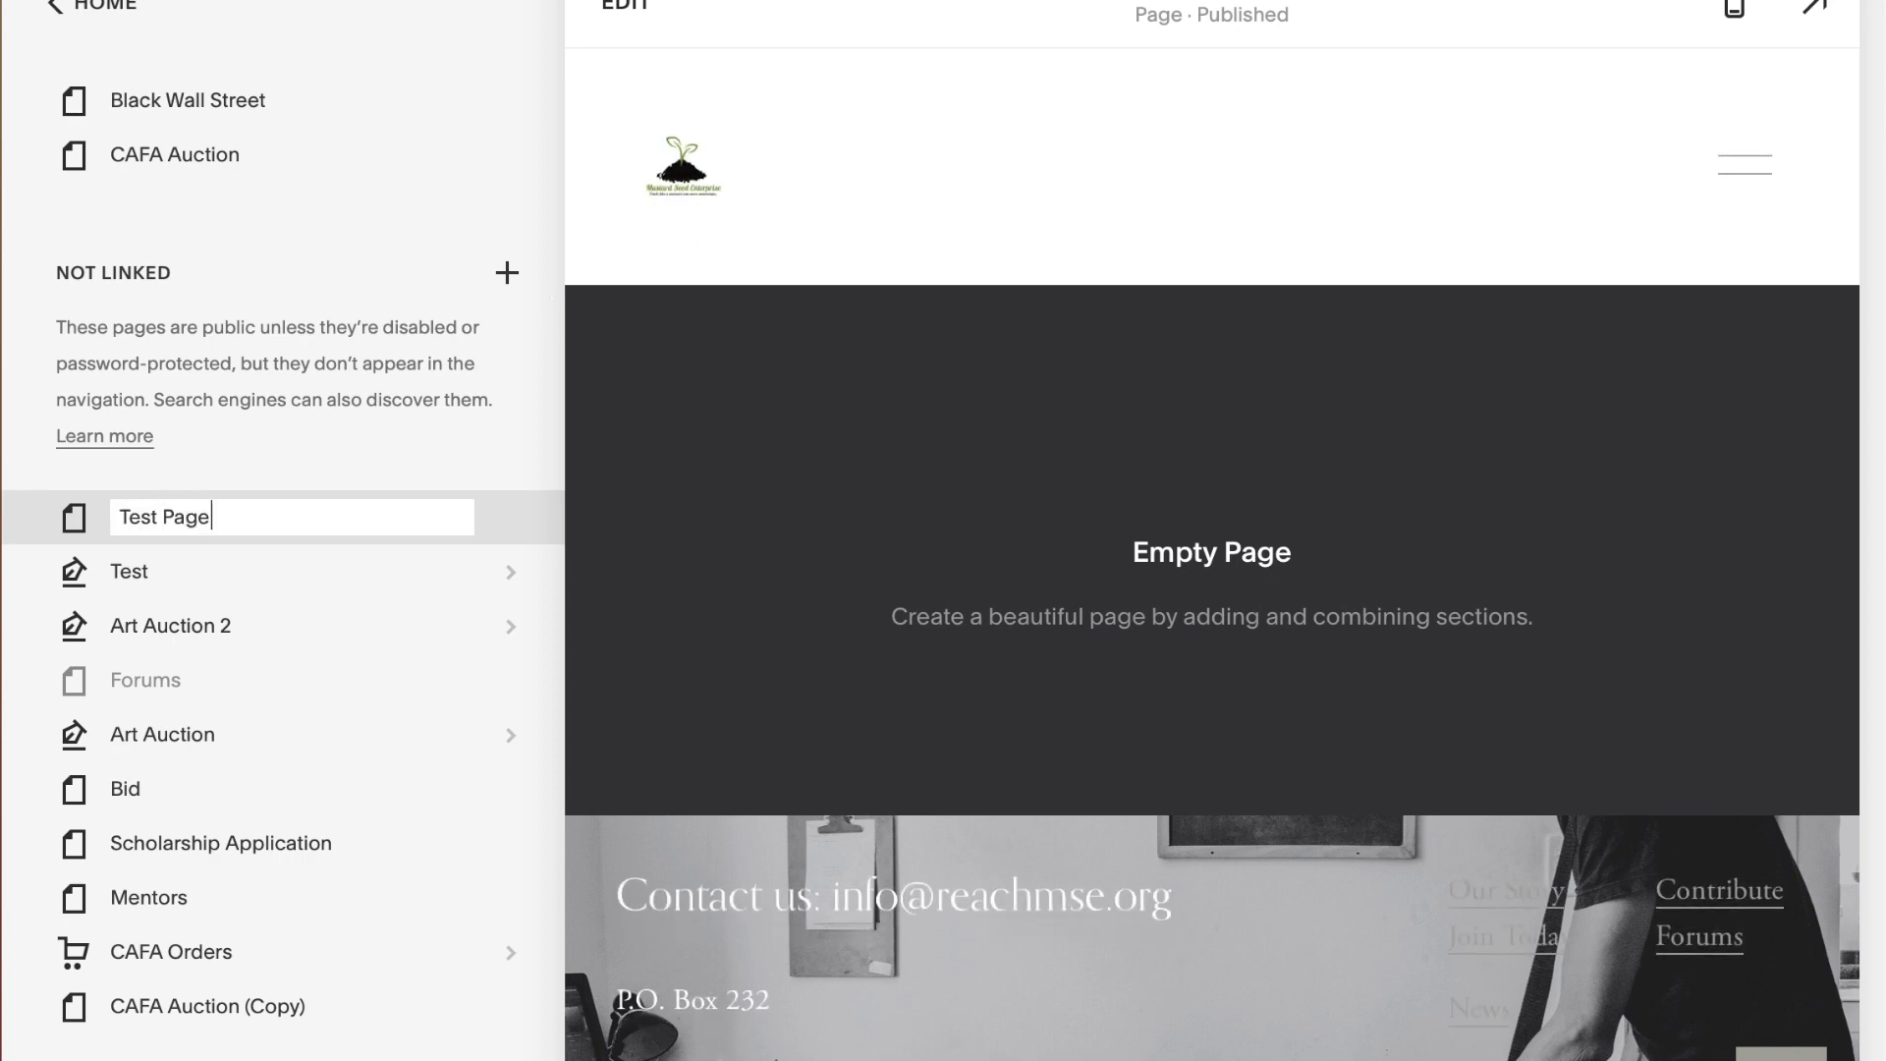
key(Return)
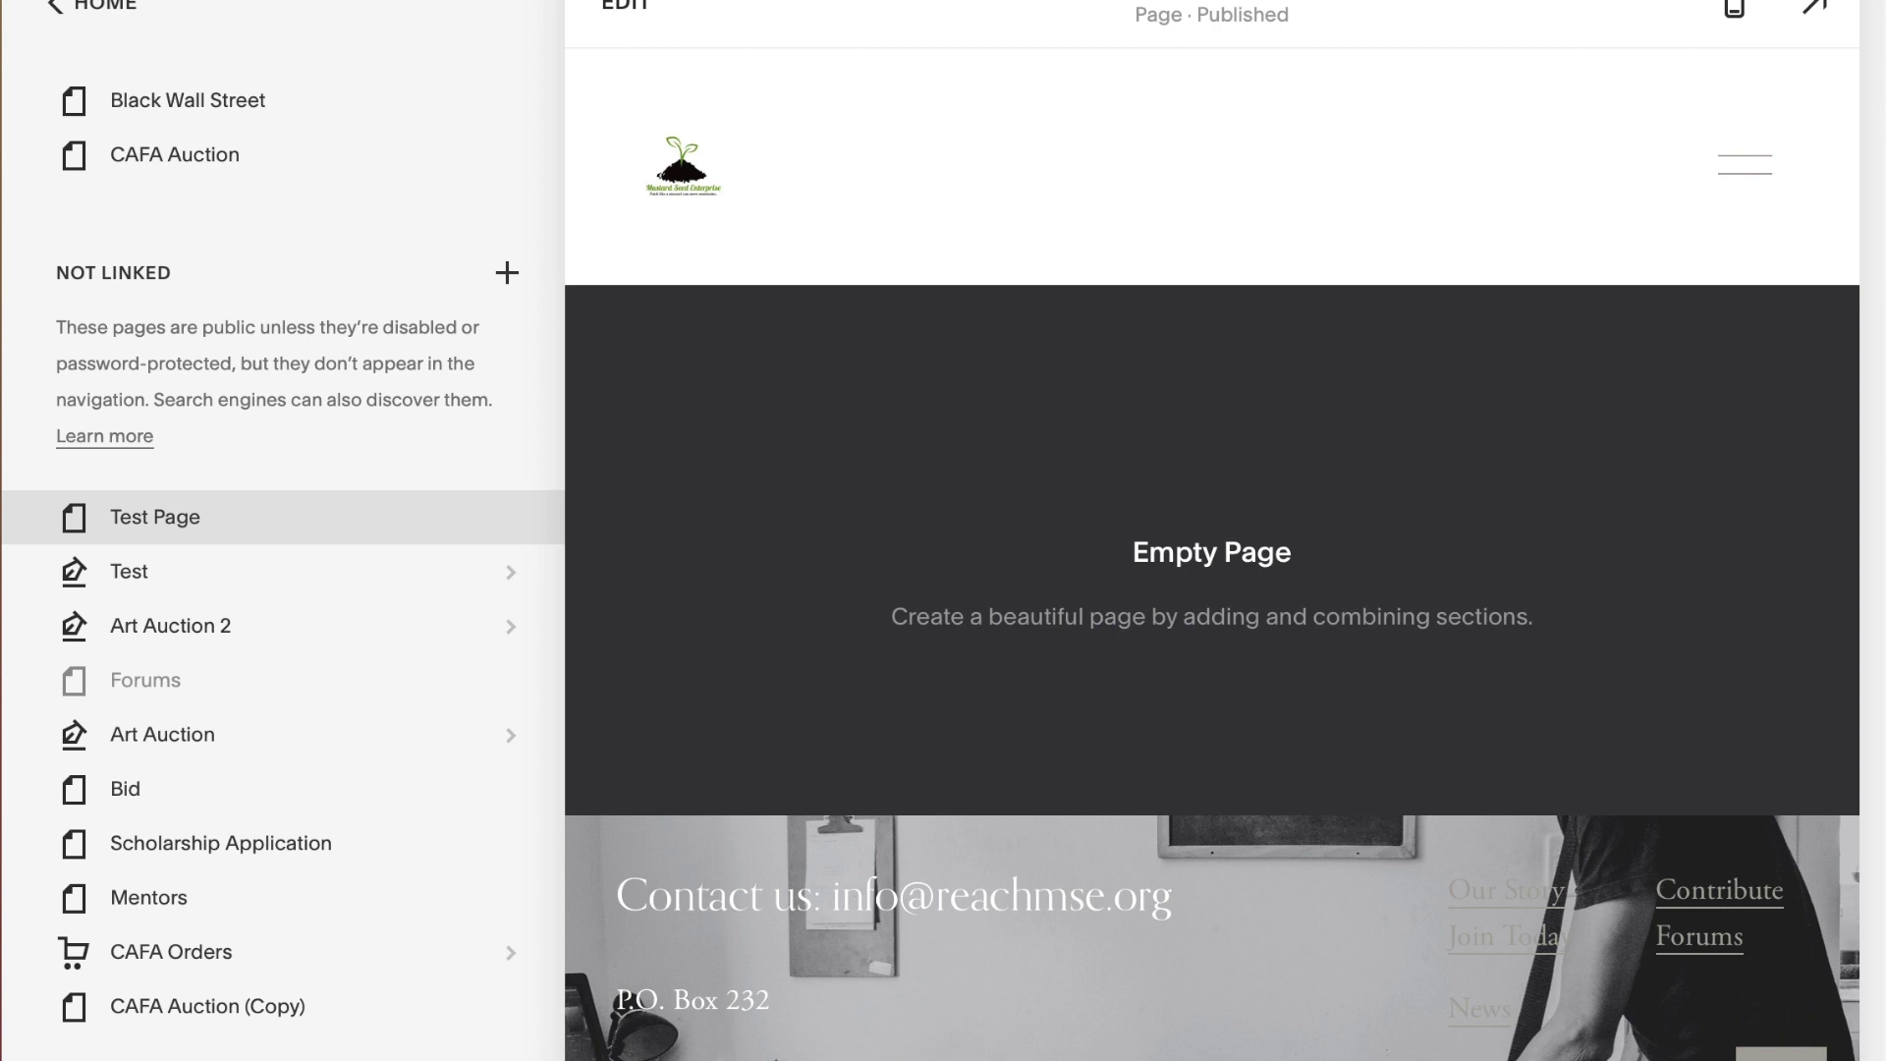
double_click(327, 519)
click(721, 544)
click(623, 9)
click(943, 507)
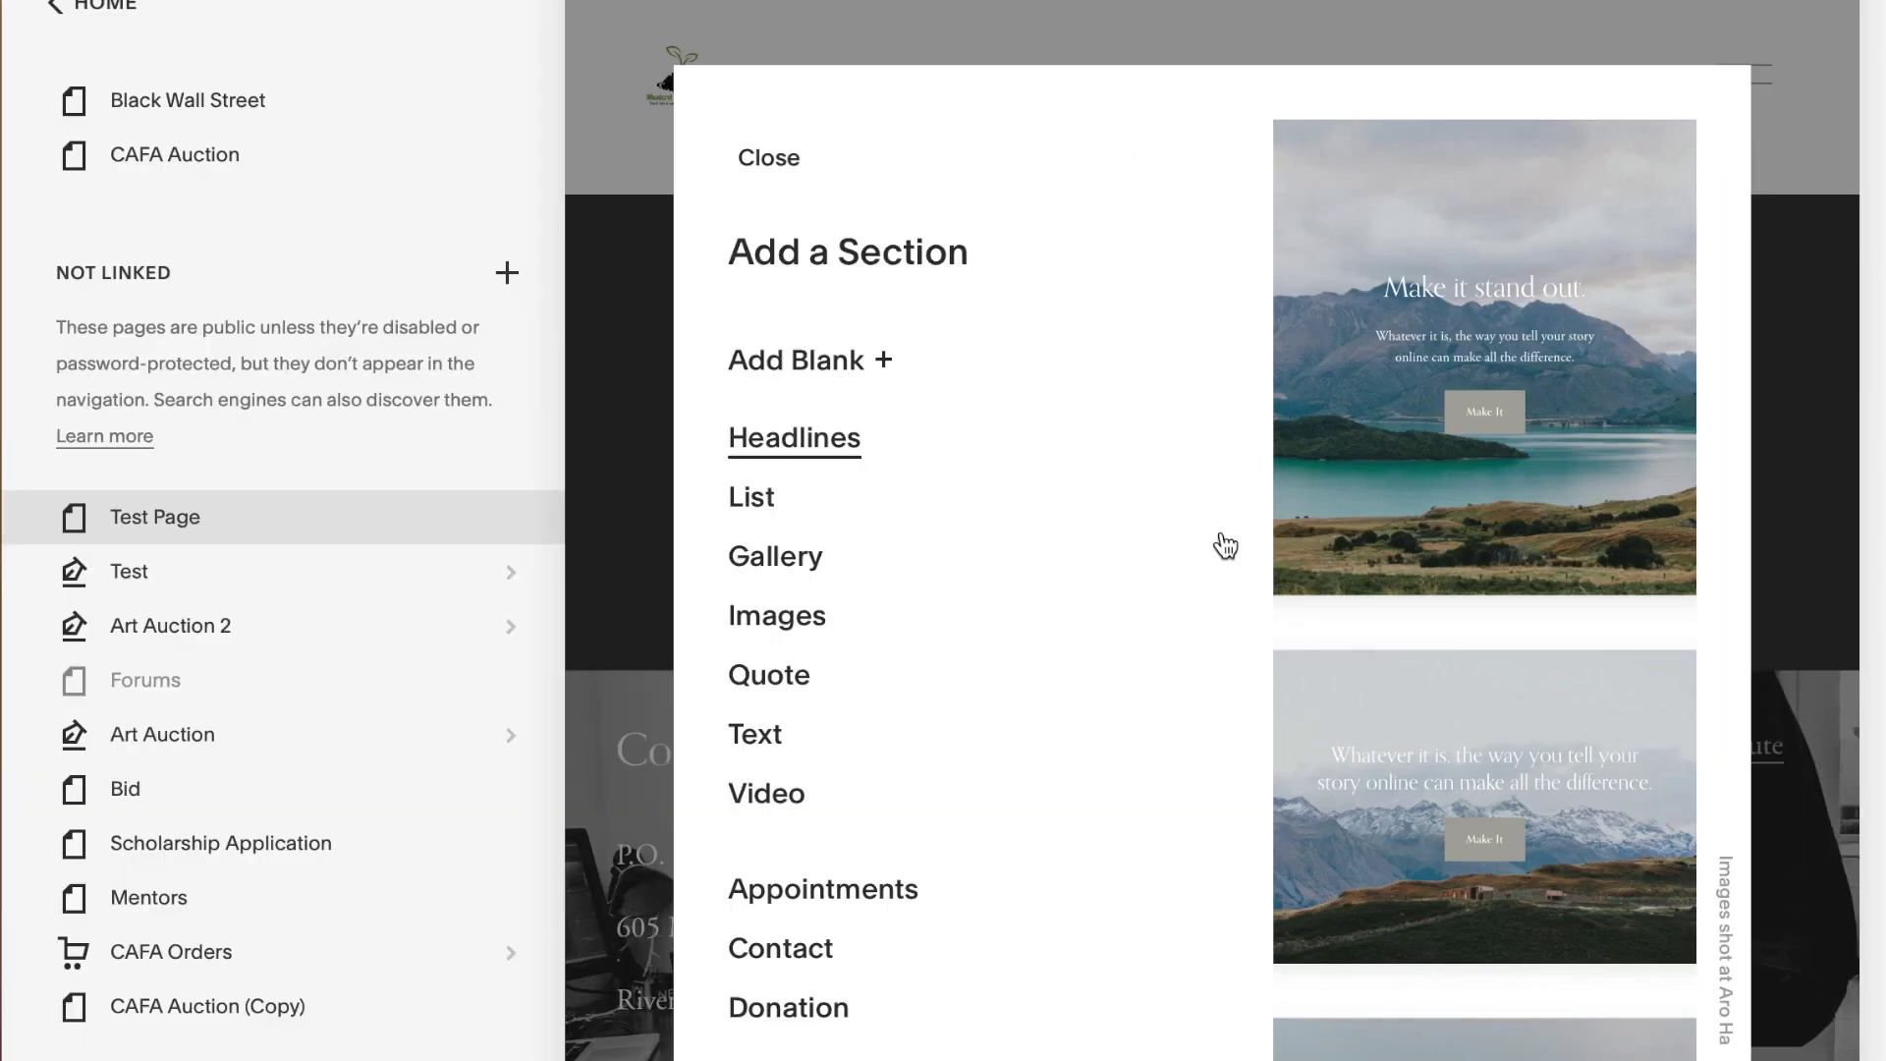
- Insert a grid summary block into a blank section, sourcing posts from the Test blog
click(896, 365)
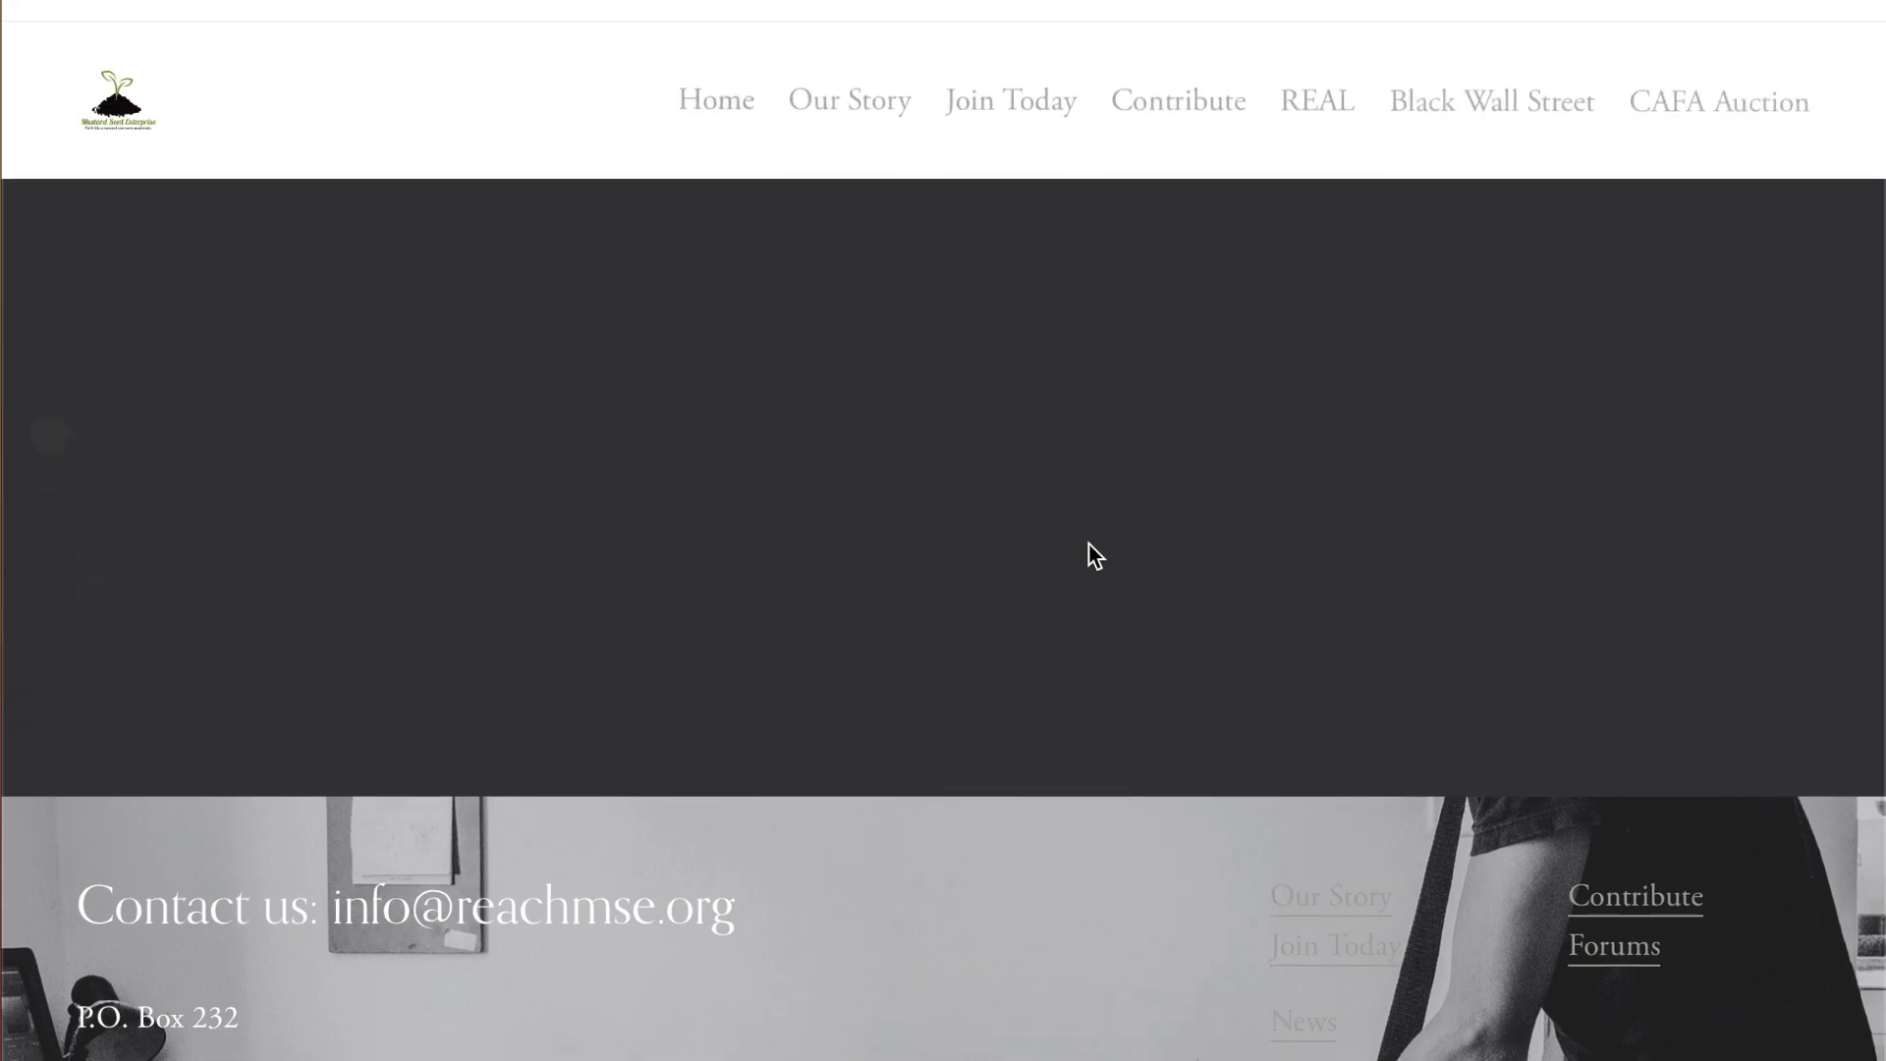
click(49, 444)
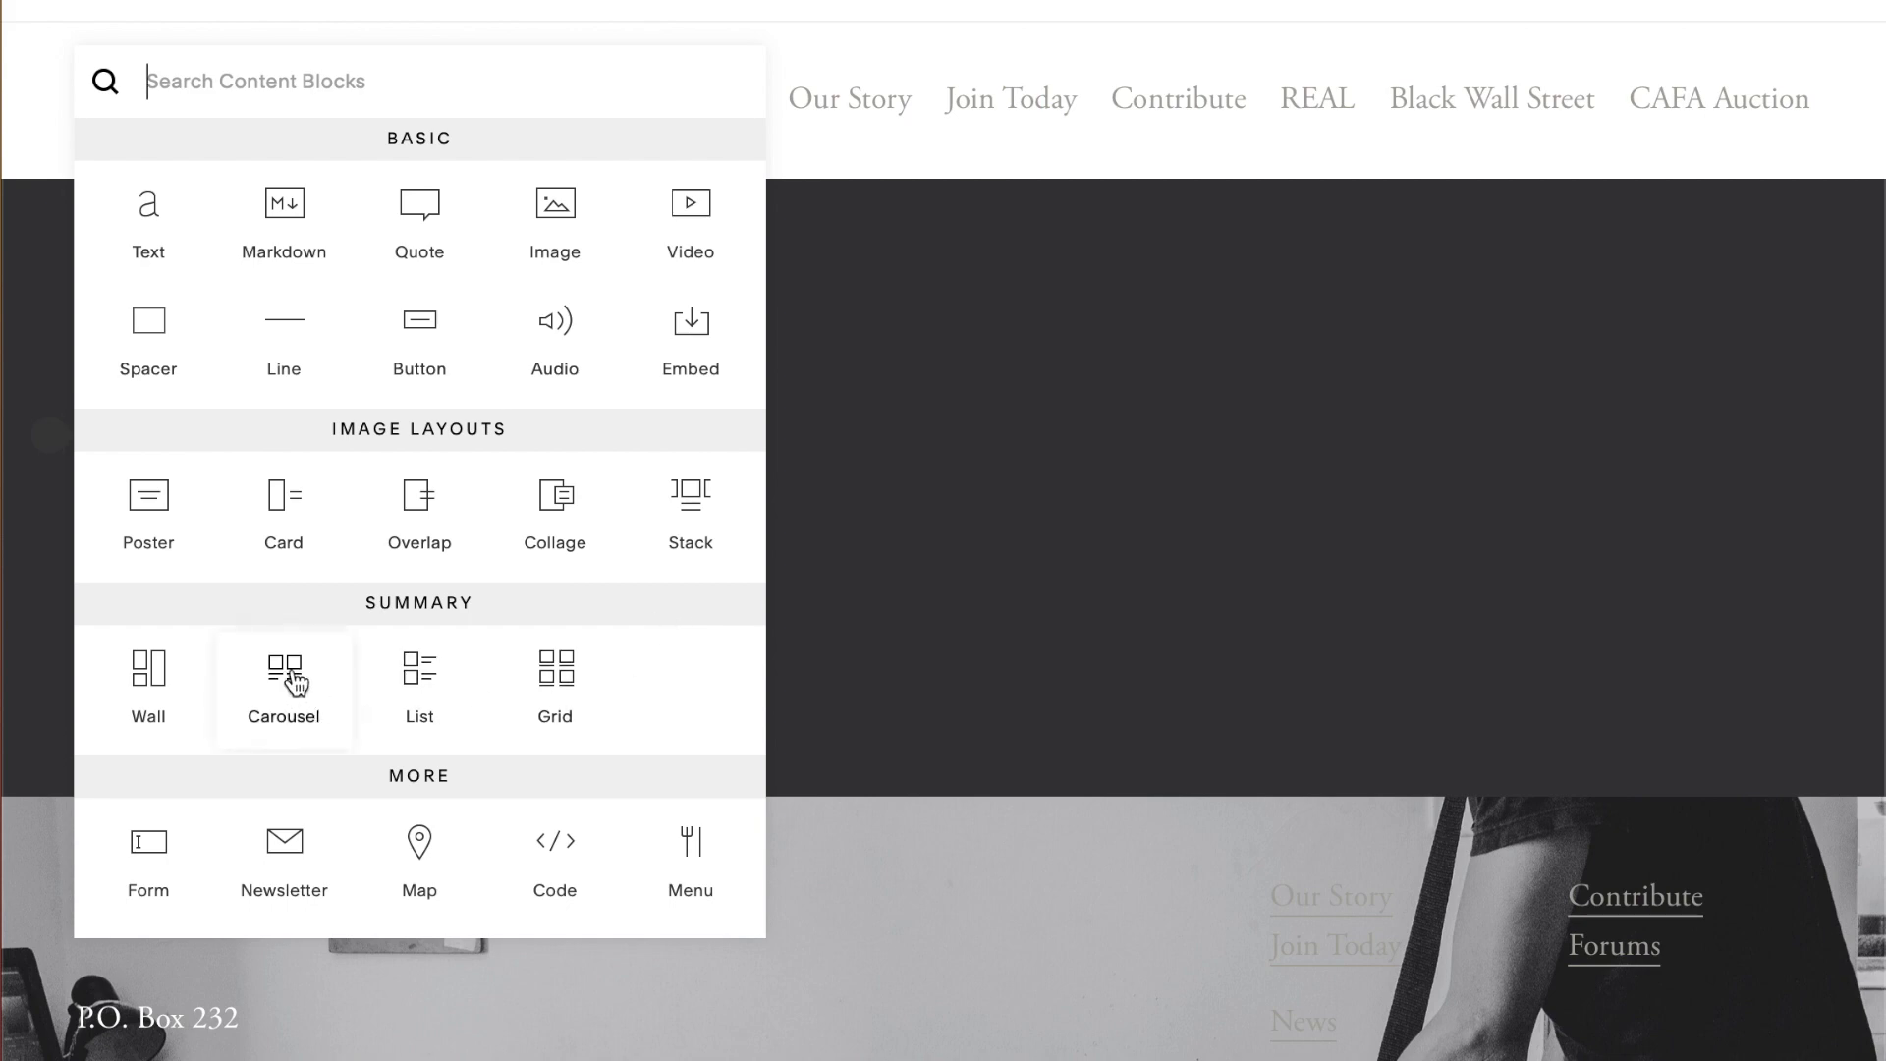
click(574, 675)
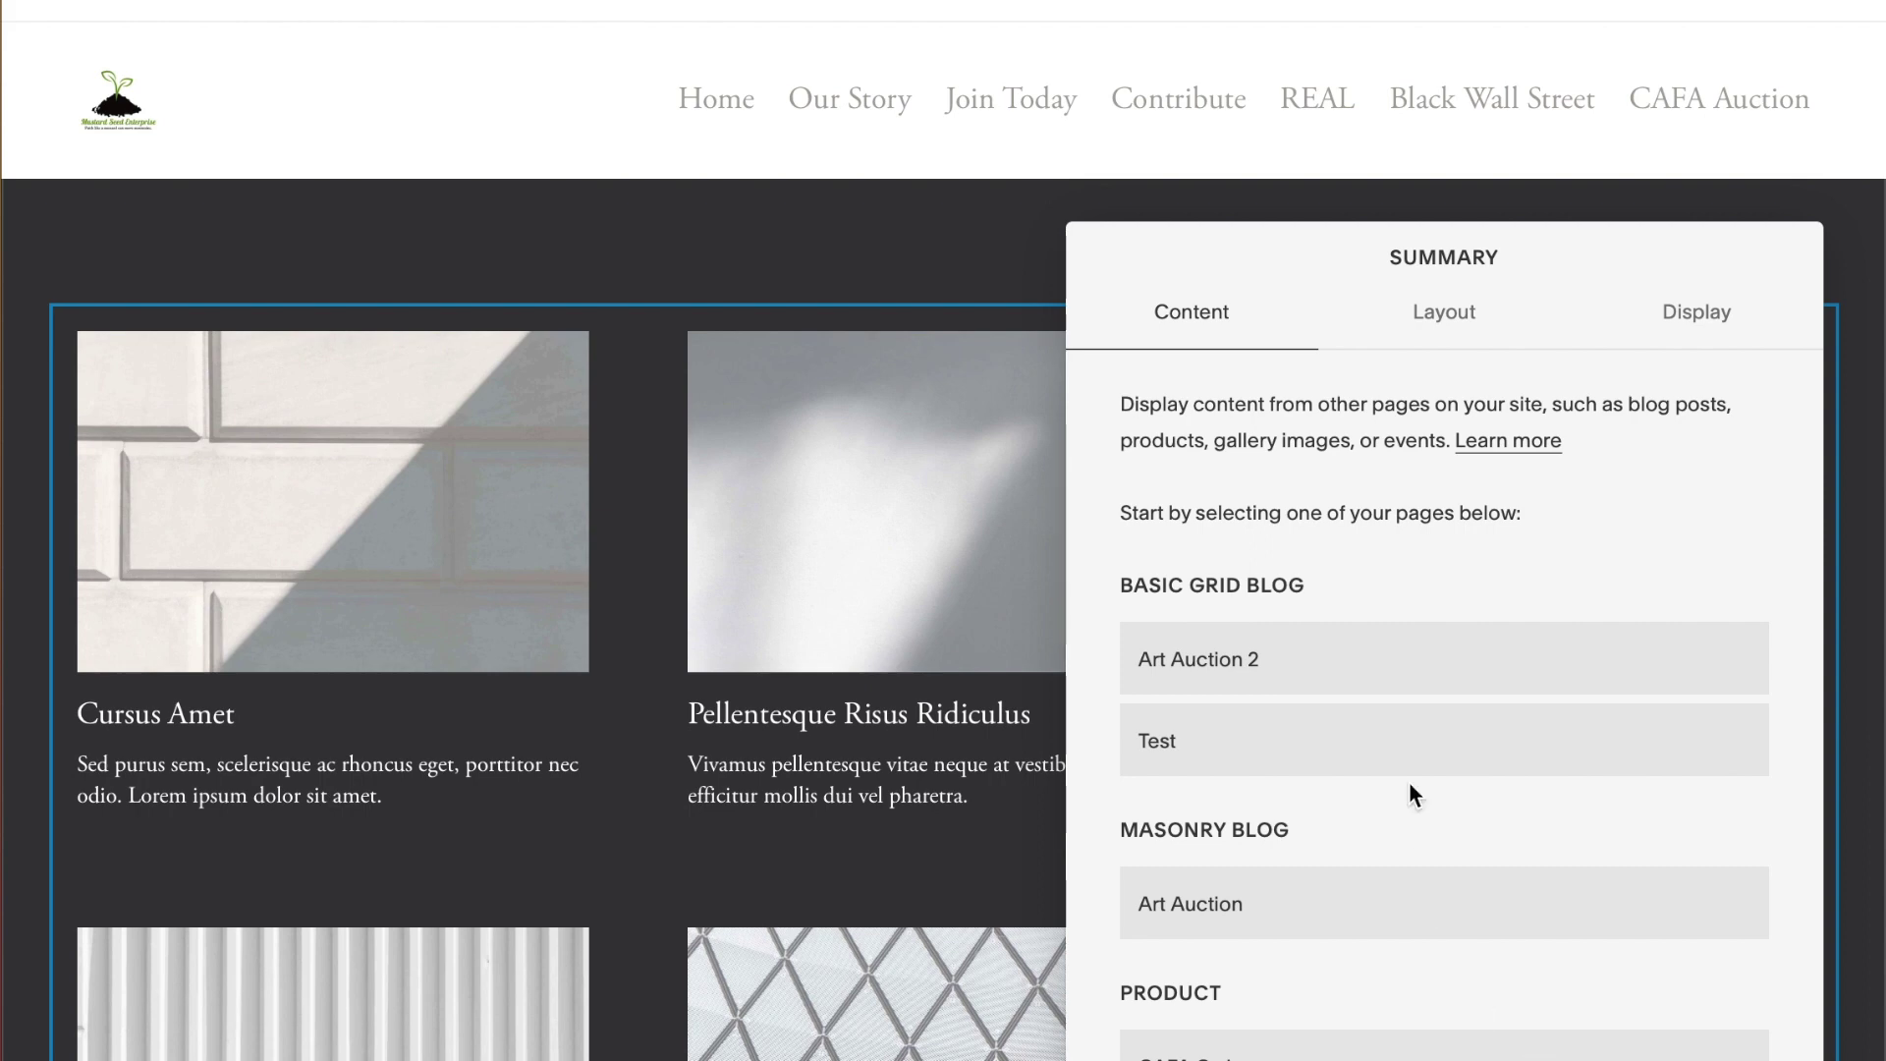
click(1291, 759)
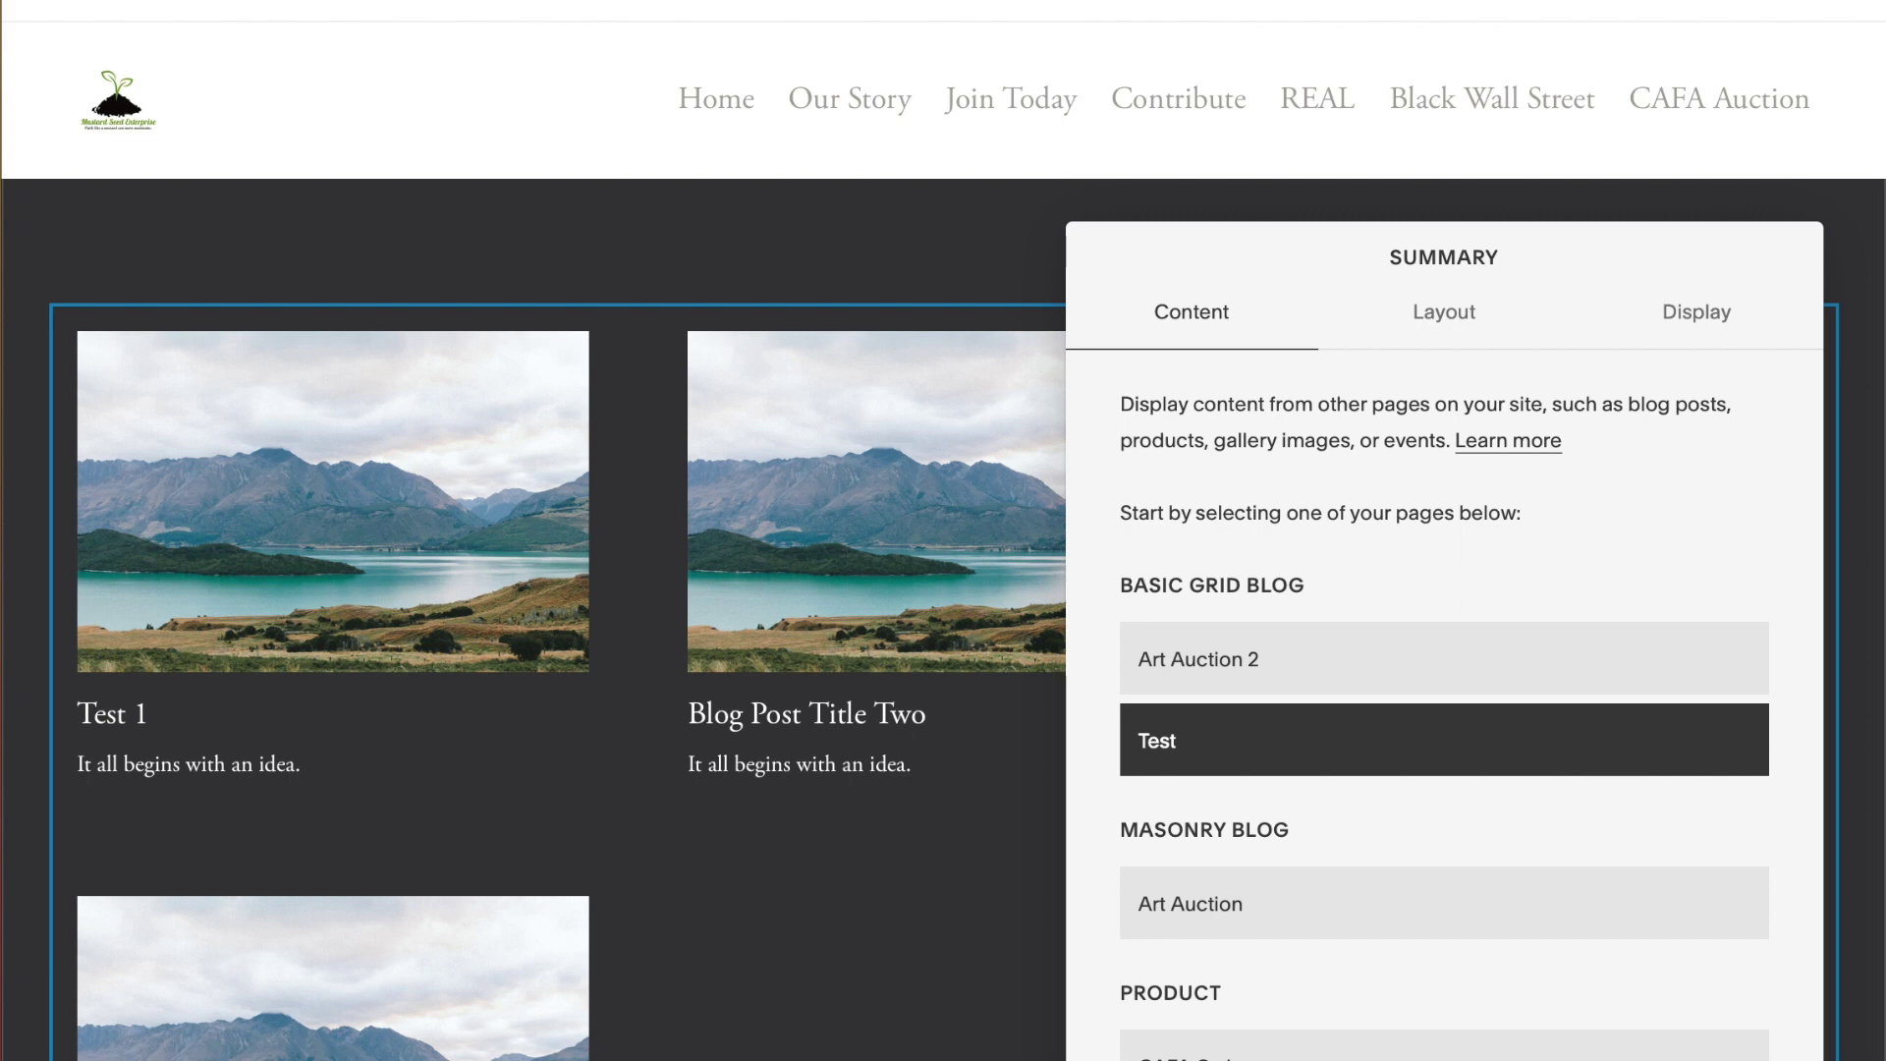
scroll(1471, 658, down, 1)
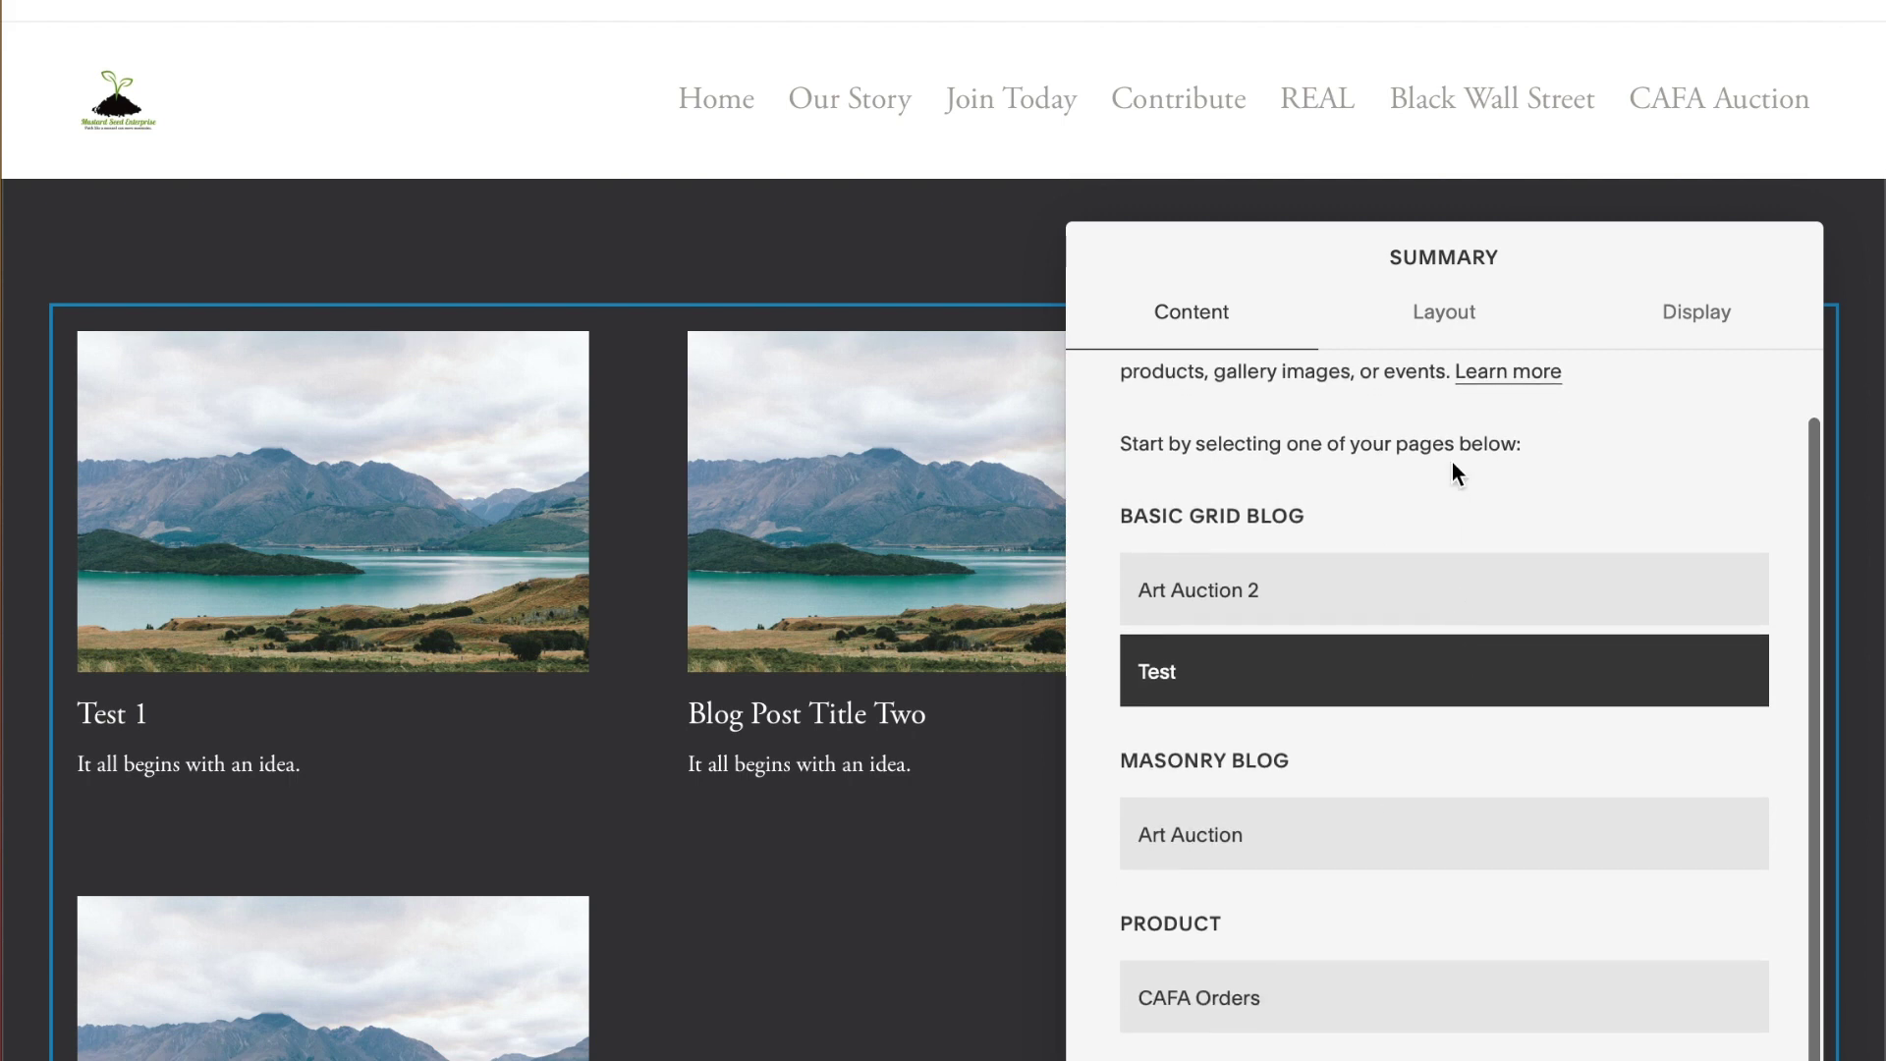
- In the summary grid's Display options, set Primary Metadata to None
click(1462, 314)
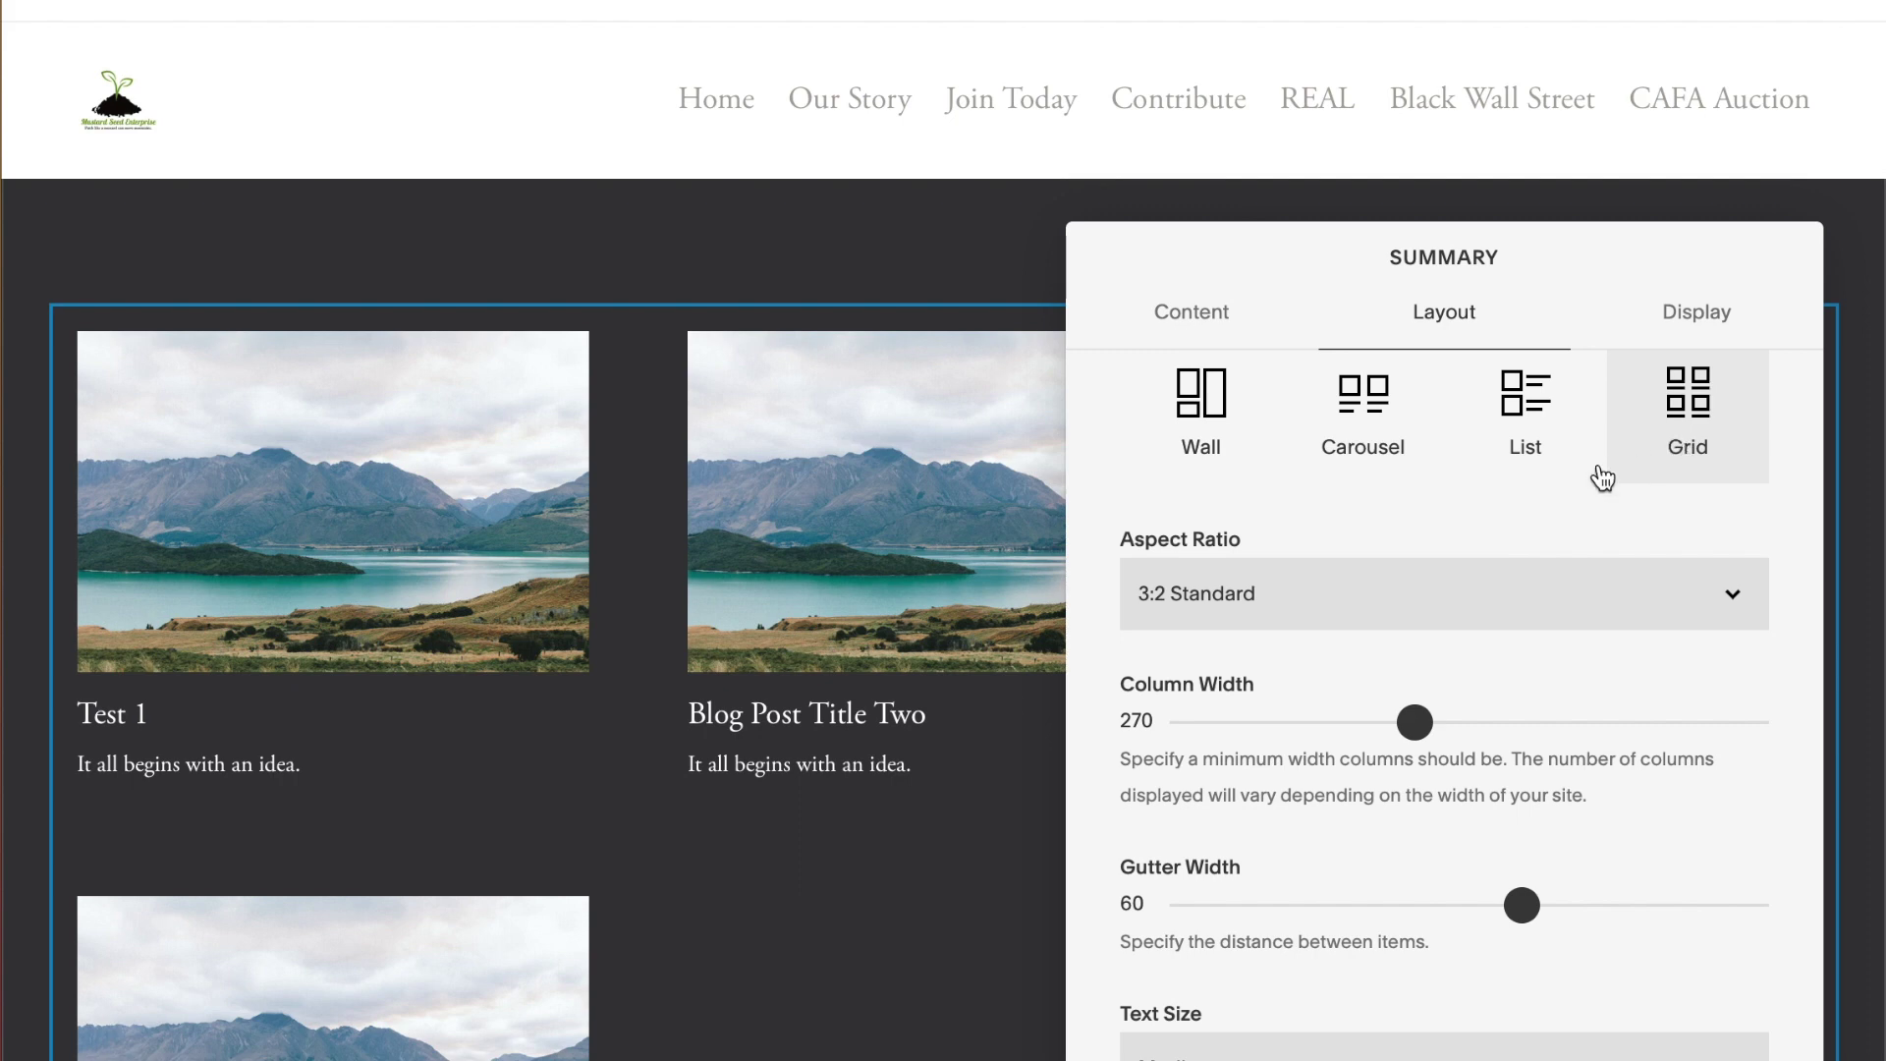
scroll(1411, 649, down, 2)
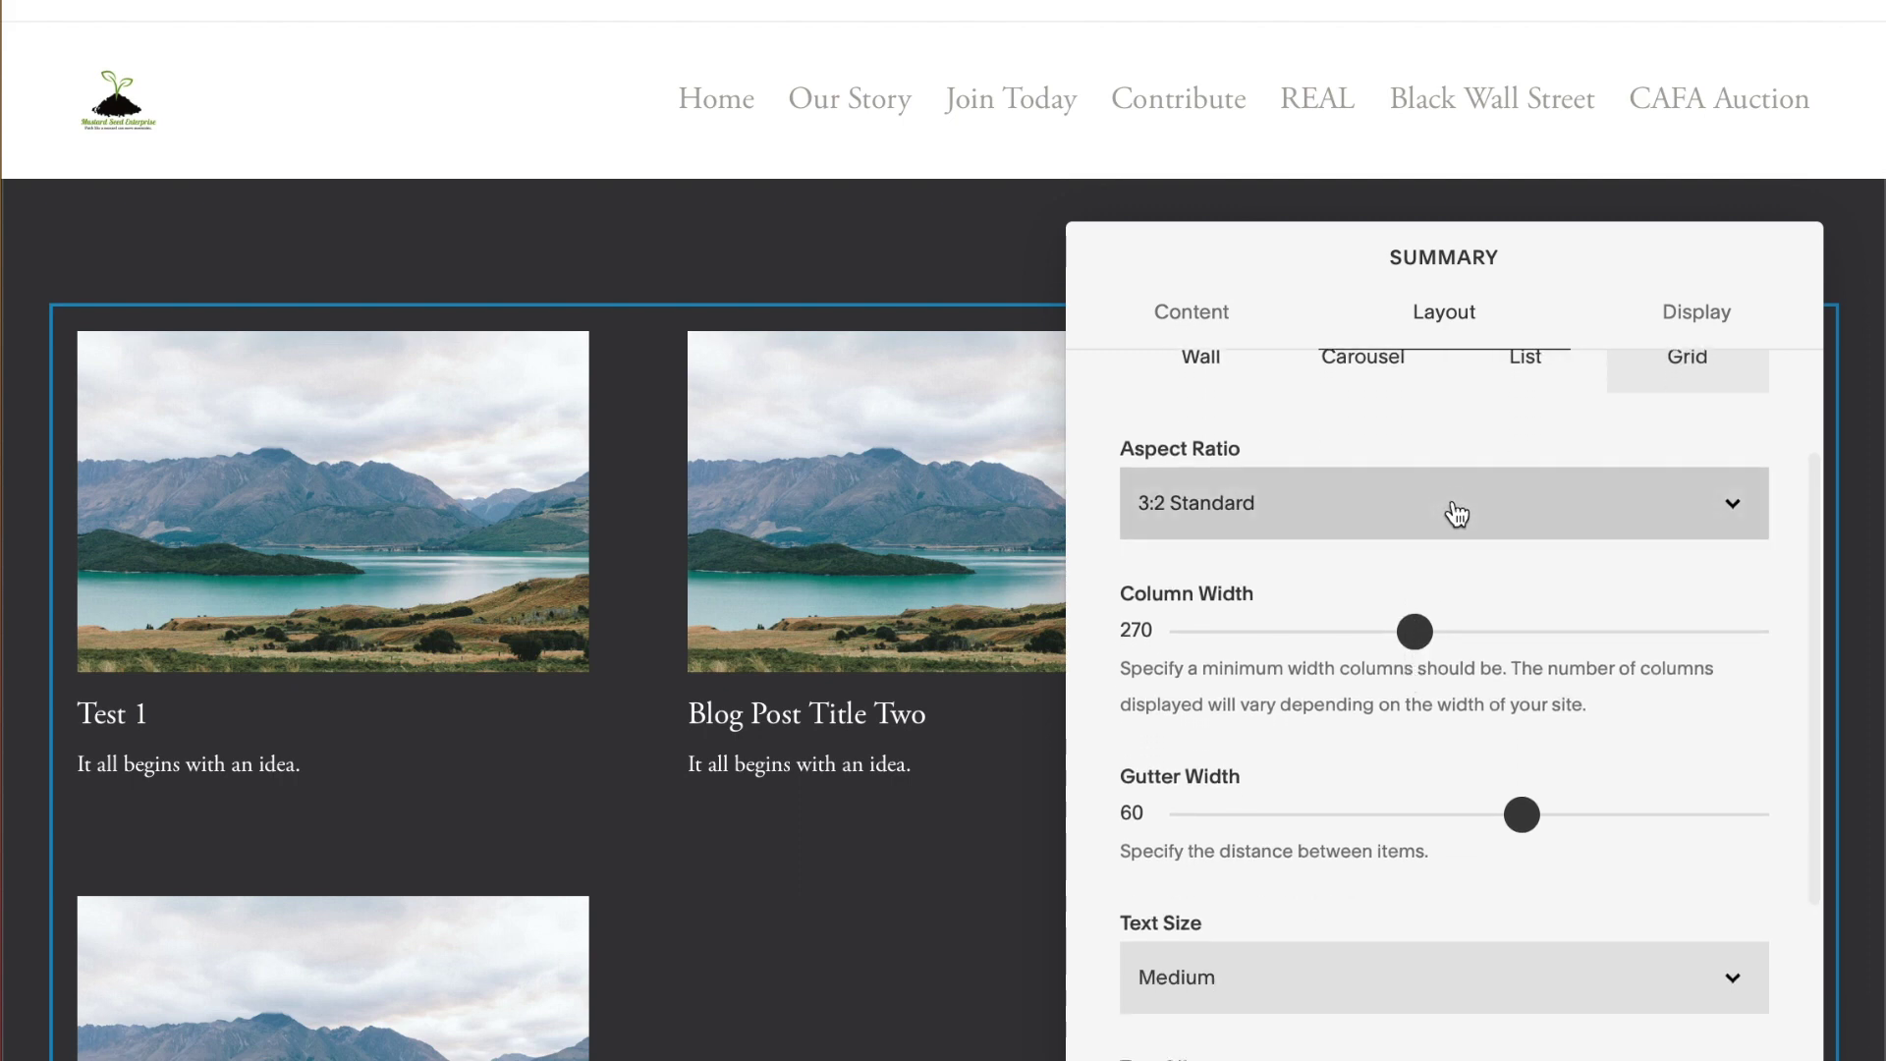
scroll(1376, 668, down, 2)
scroll(1329, 723, down, 3)
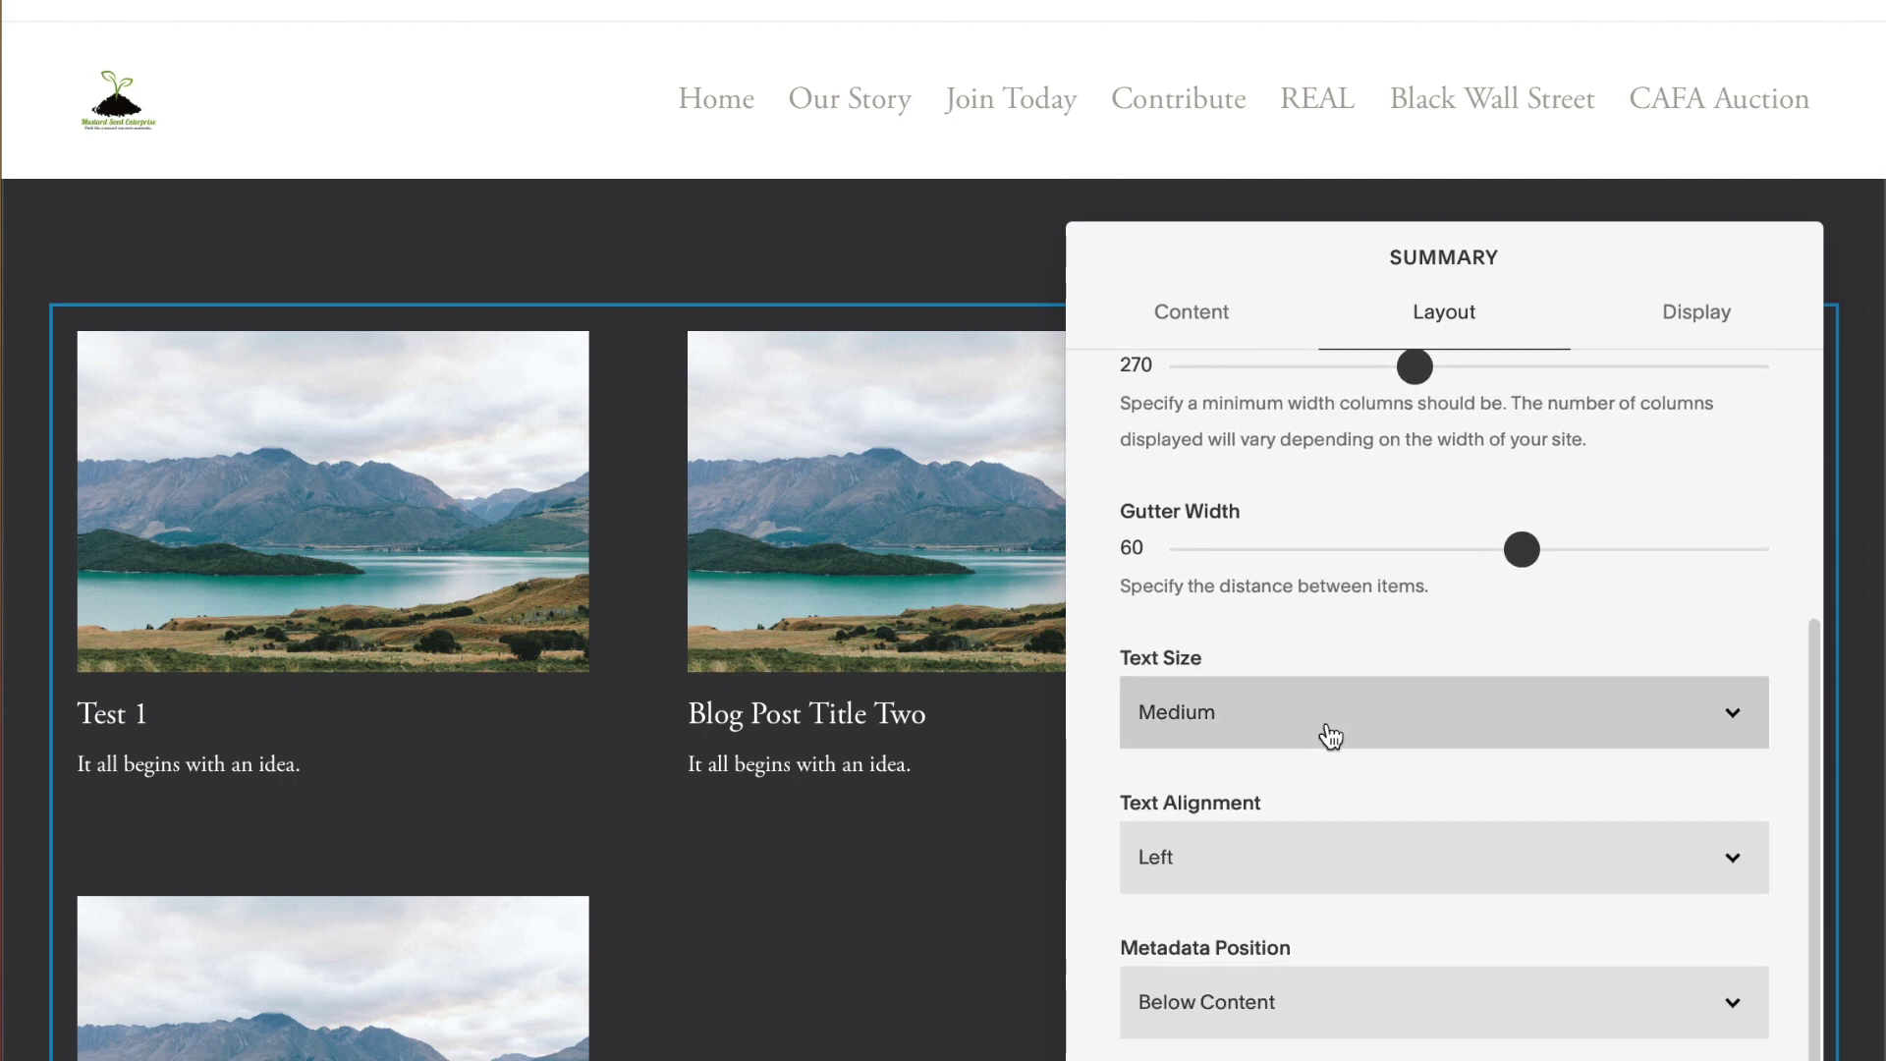
click(1681, 337)
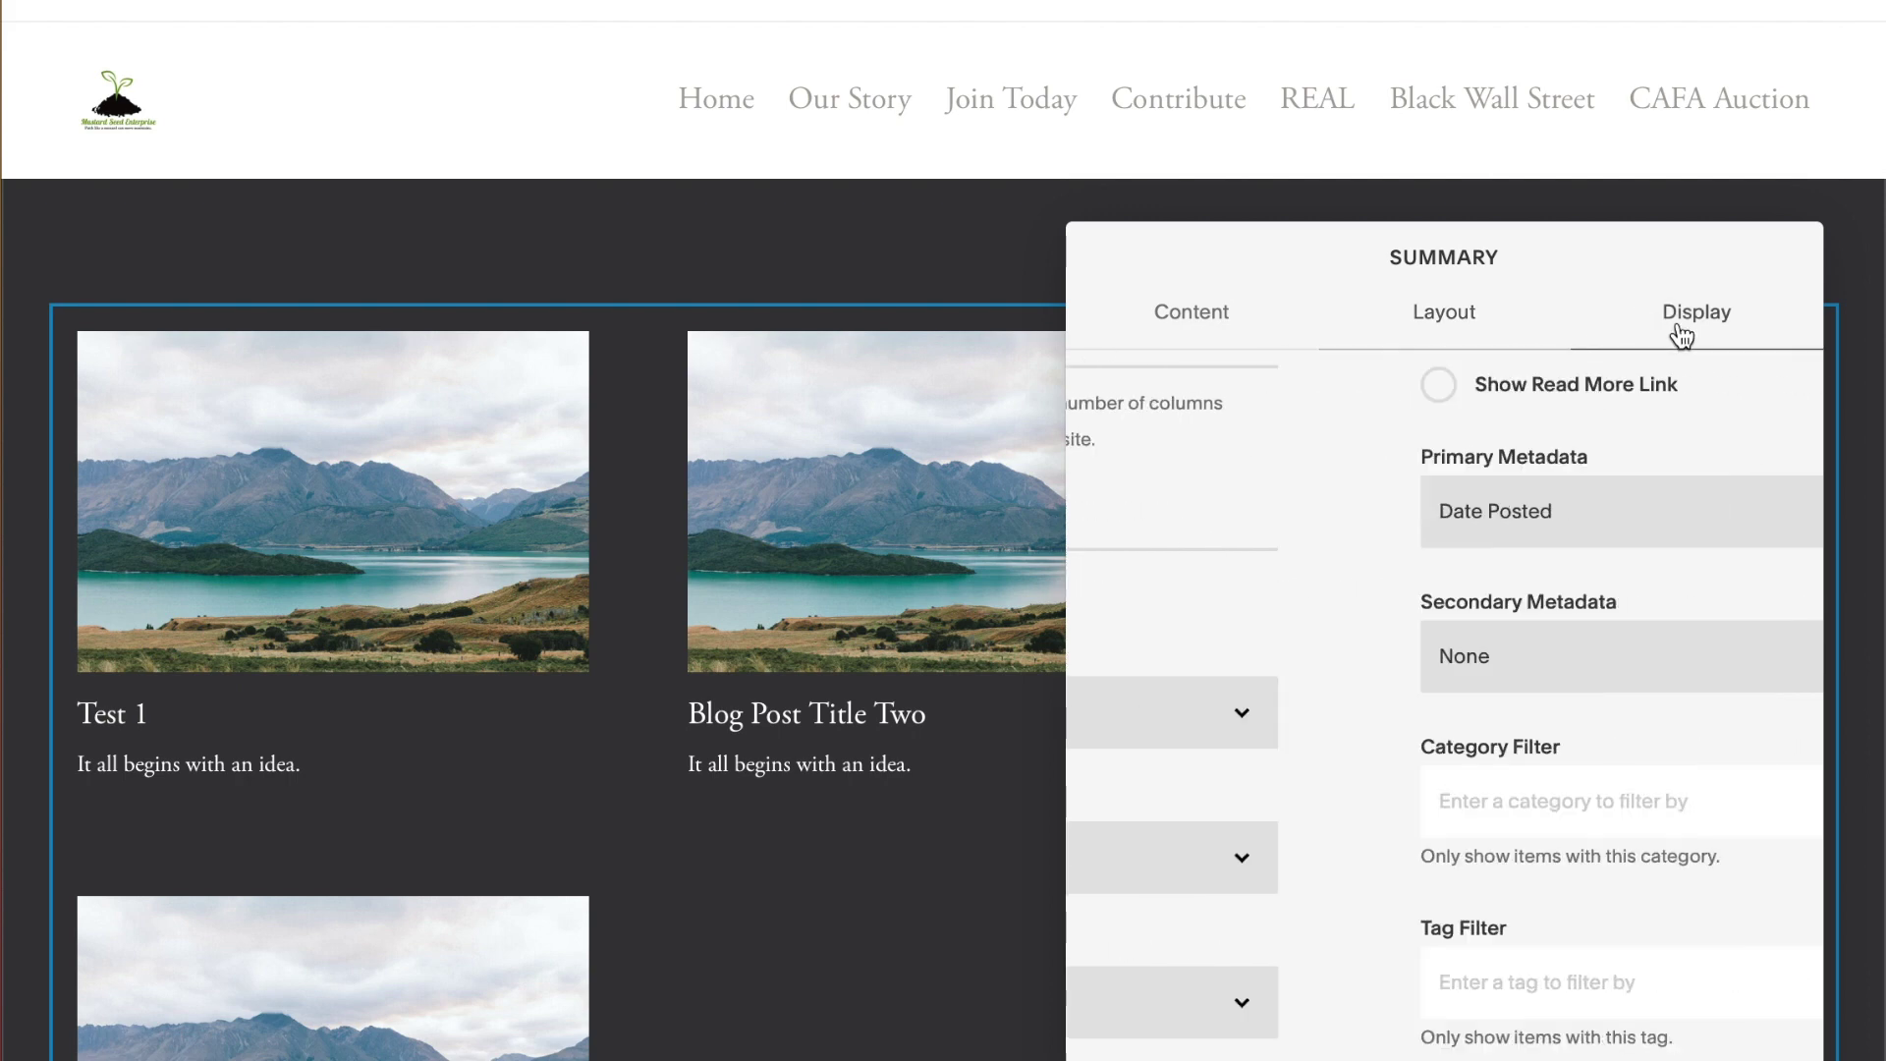
scroll(1634, 439, down, 2)
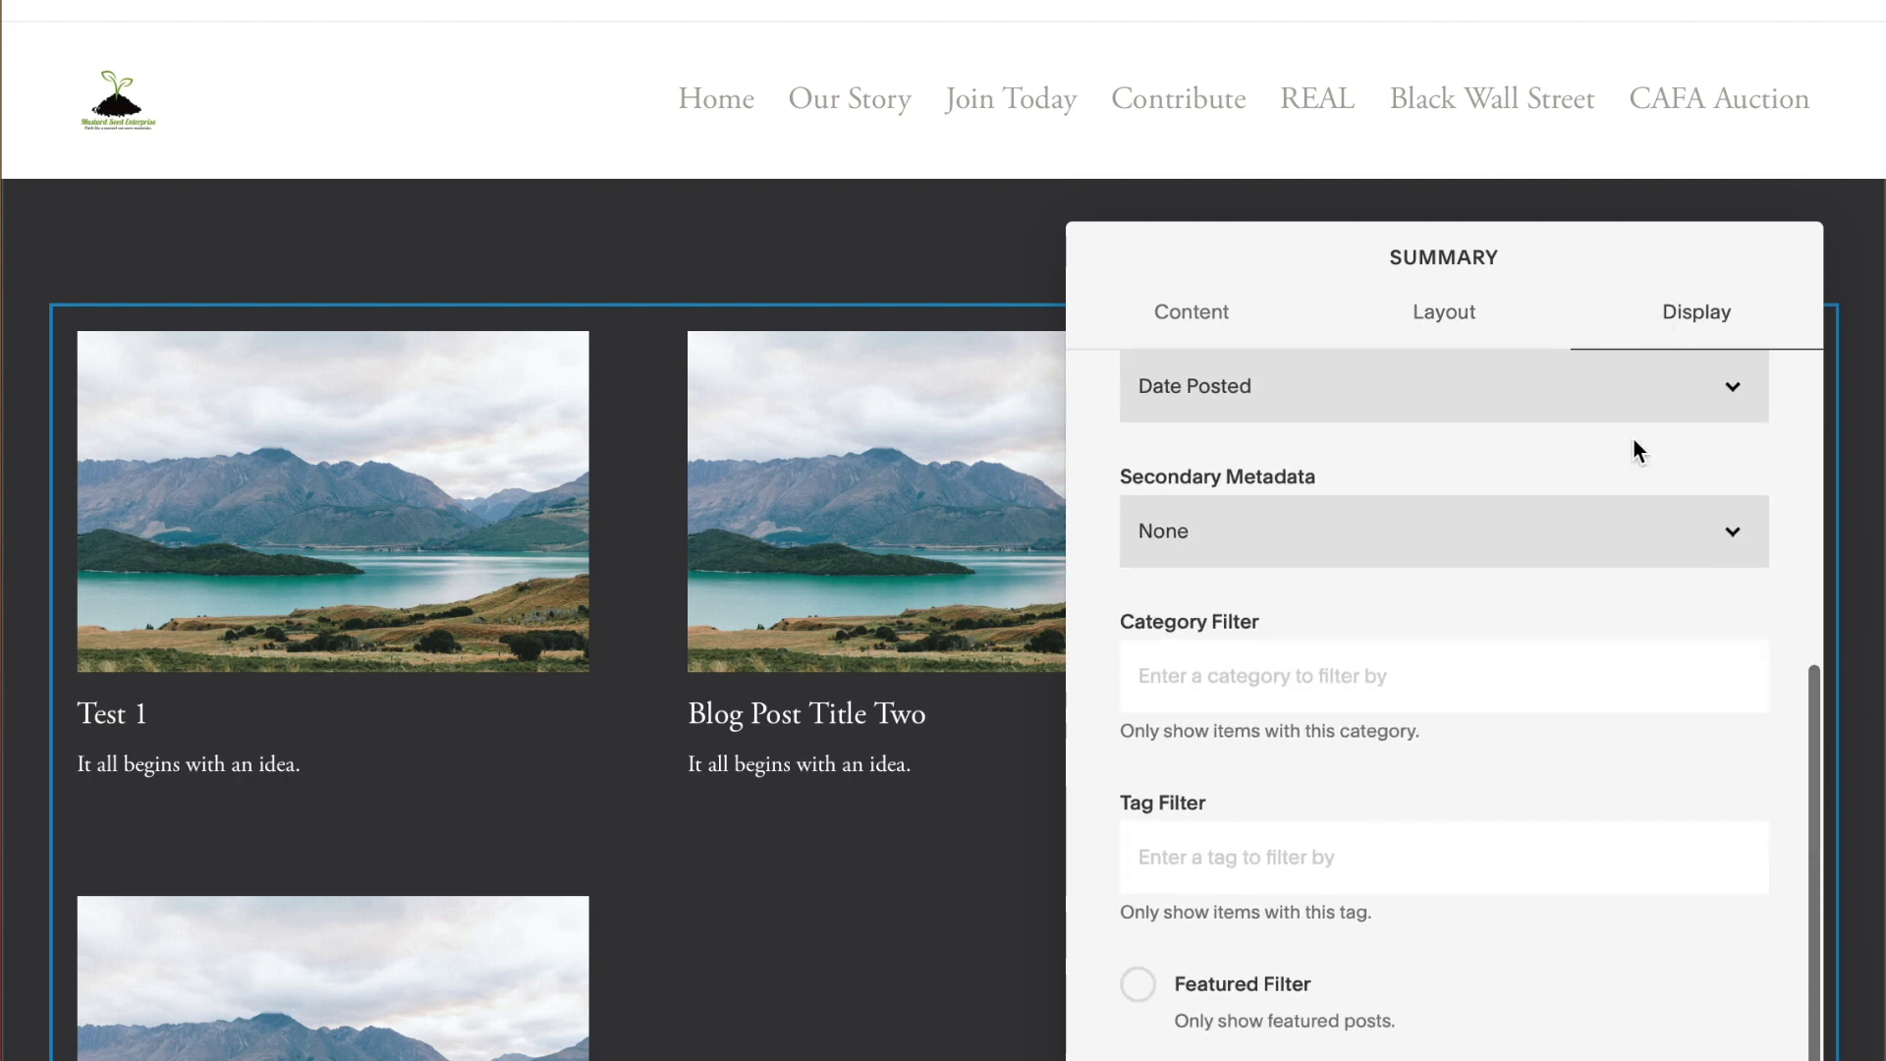
click(1499, 387)
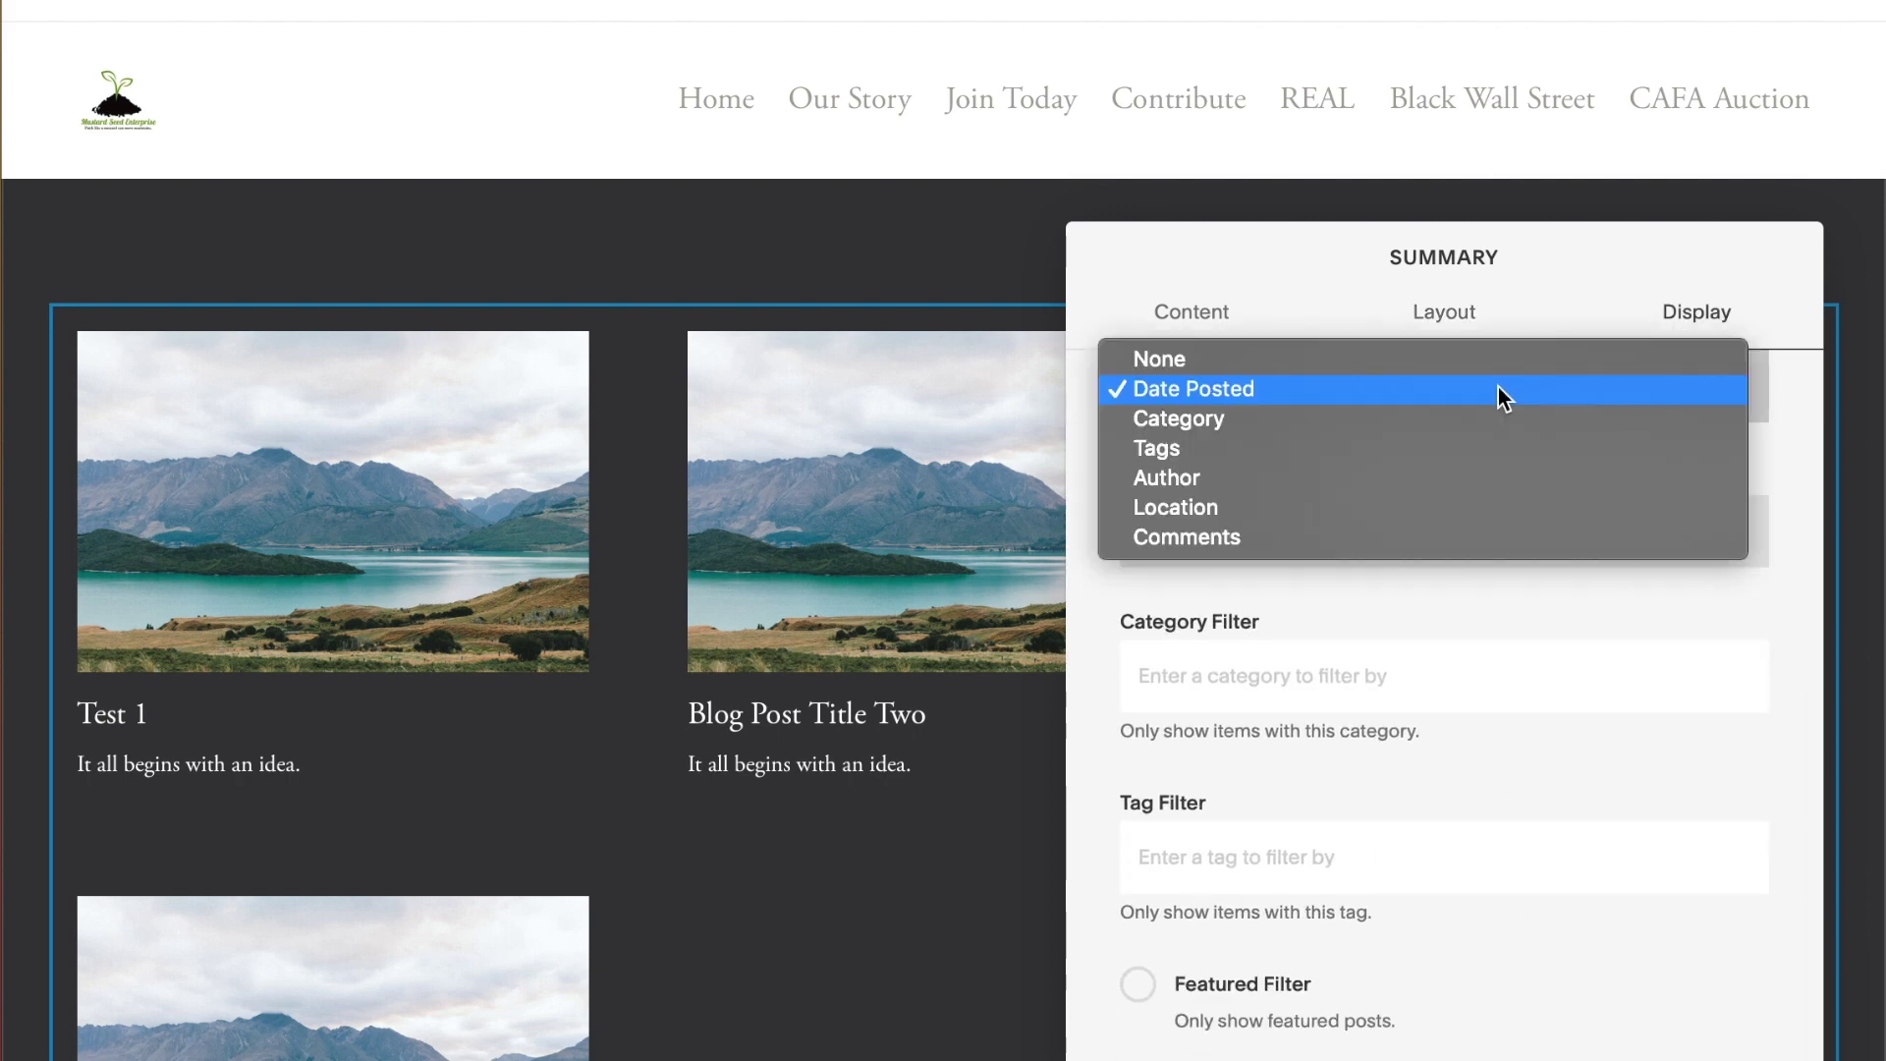
click(1411, 357)
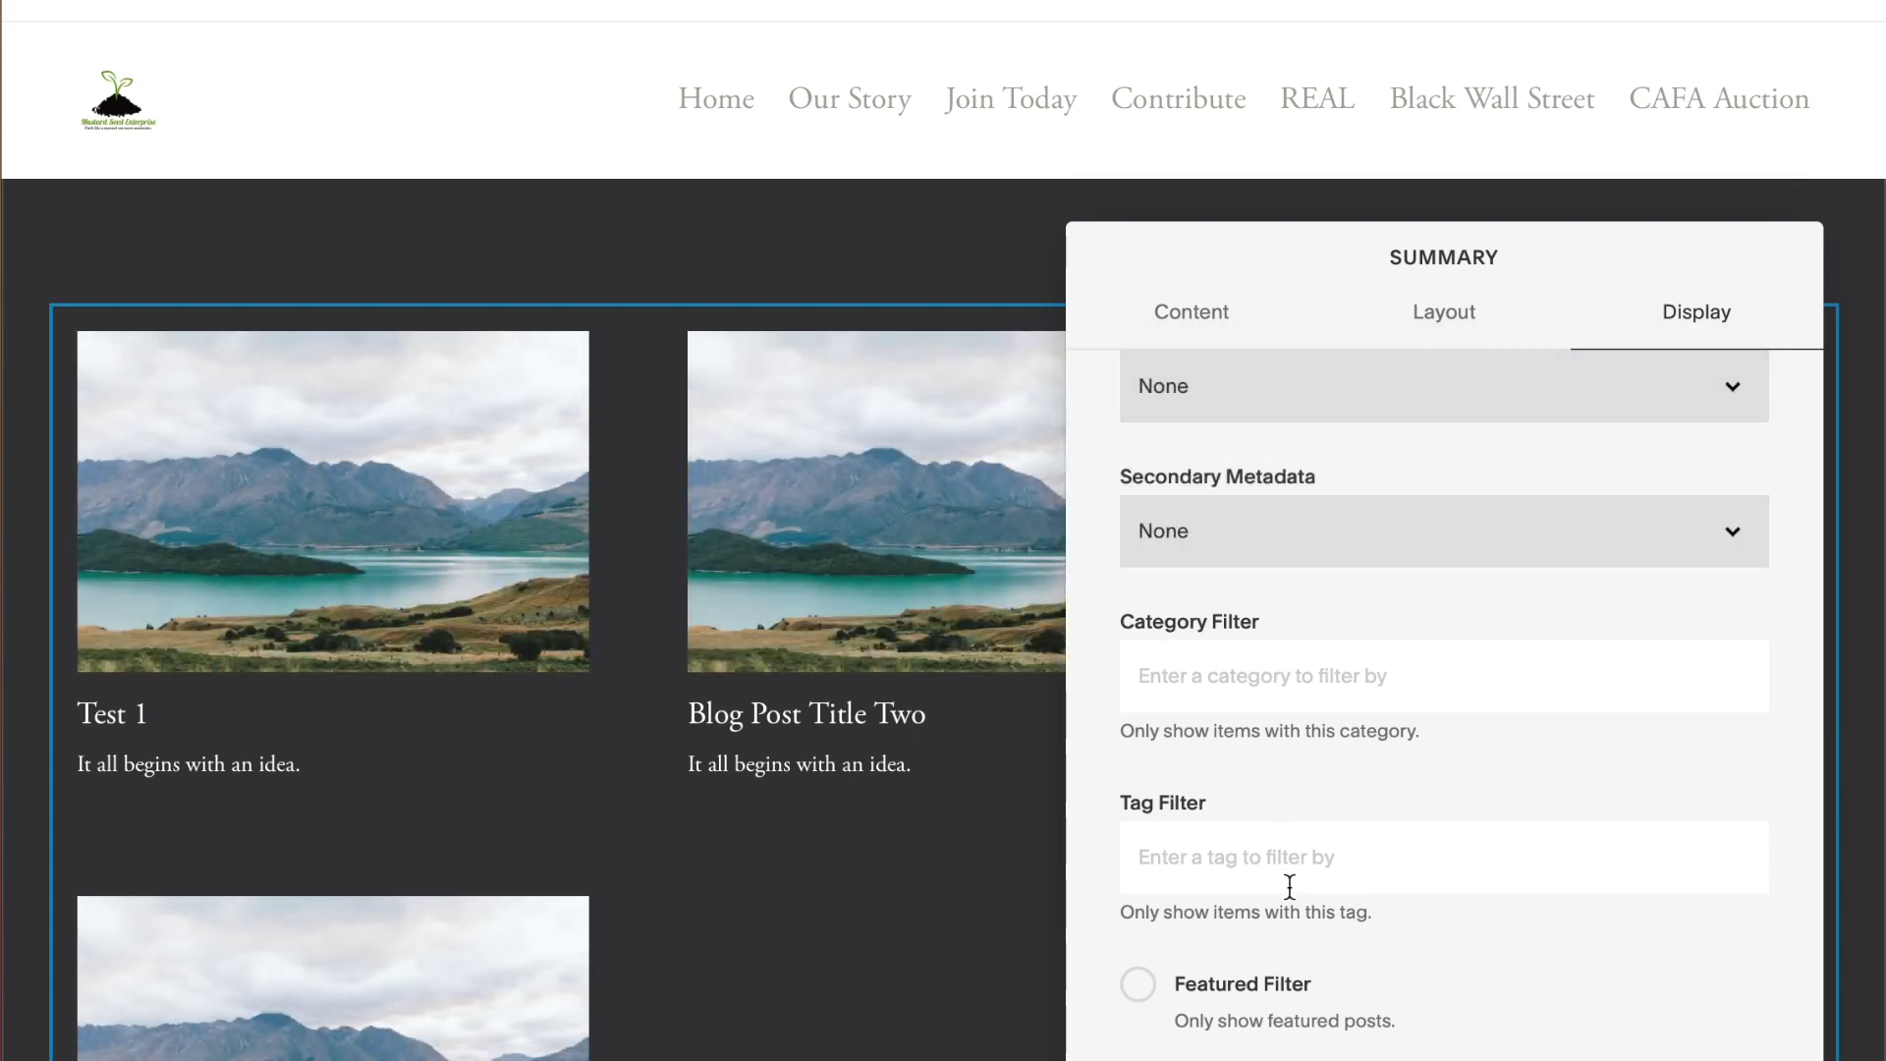
- Hide post excerpts while keeping thumbnails, and close the summary block settings
scroll(1289, 886, up, 5)
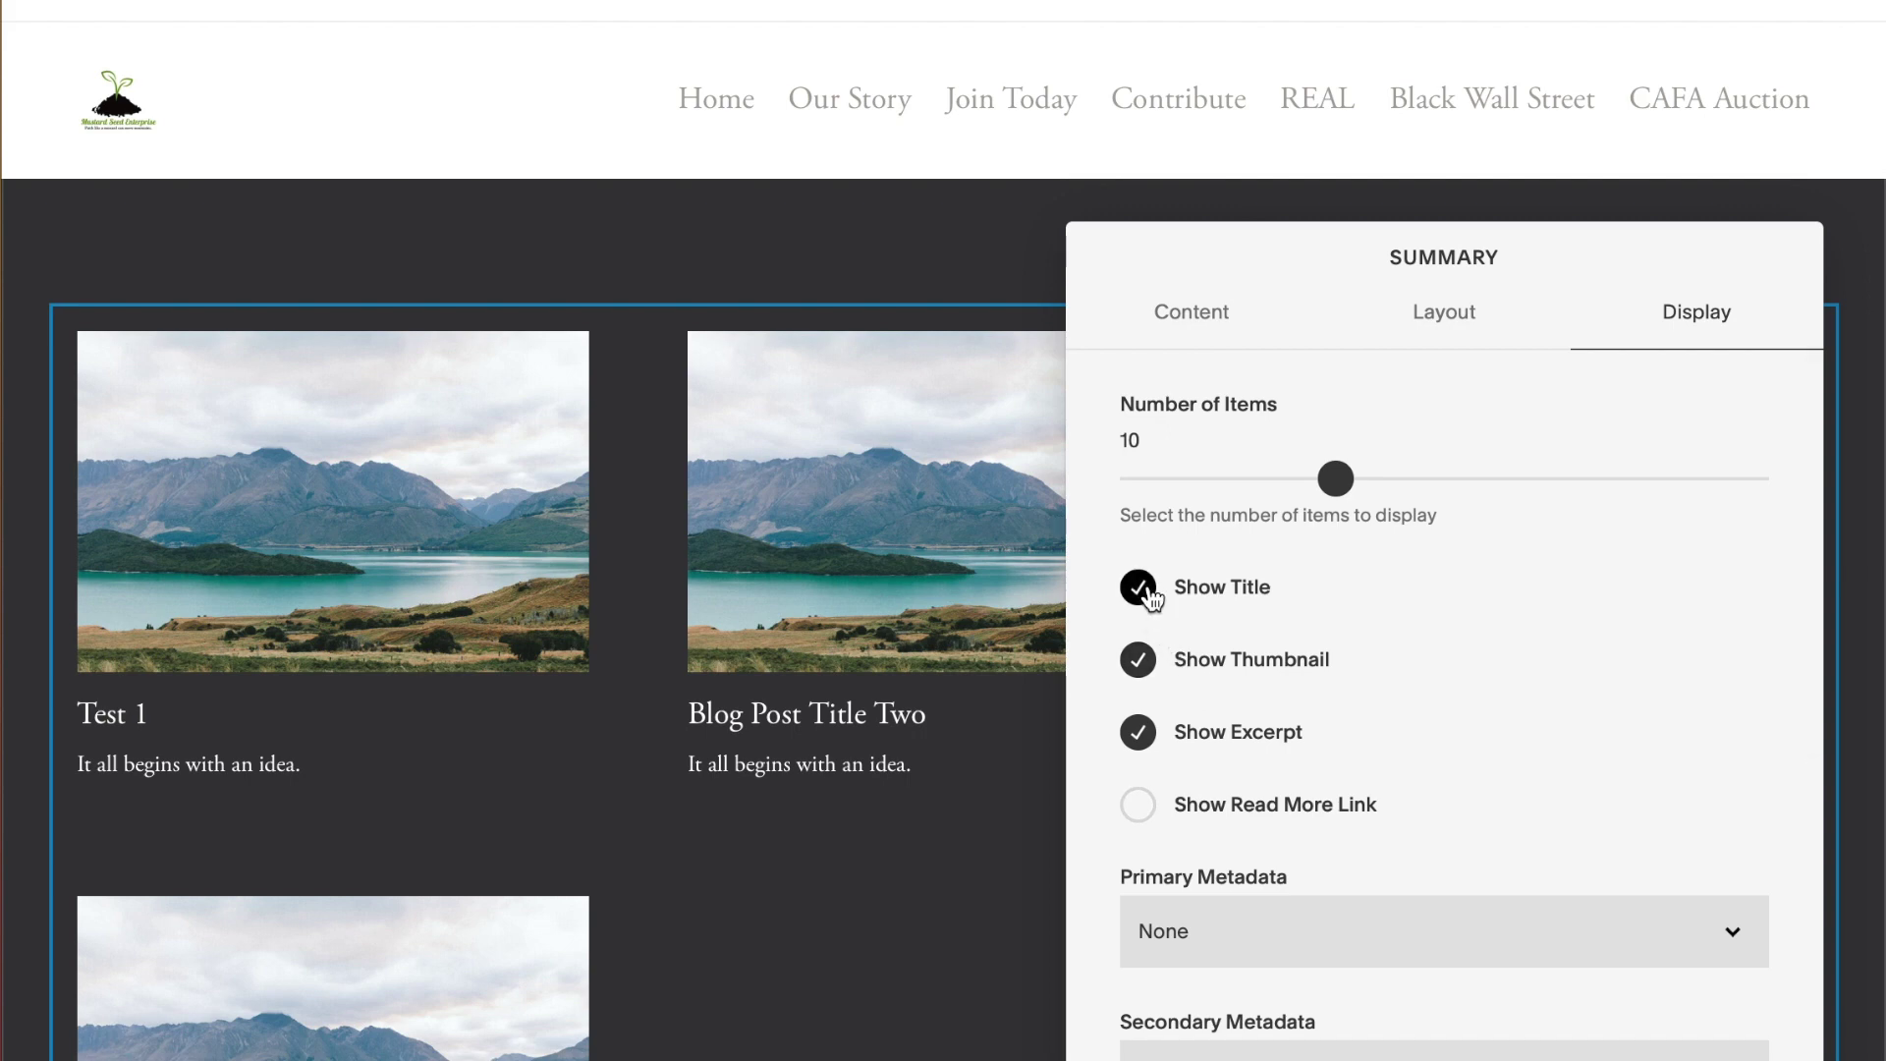
click(1138, 663)
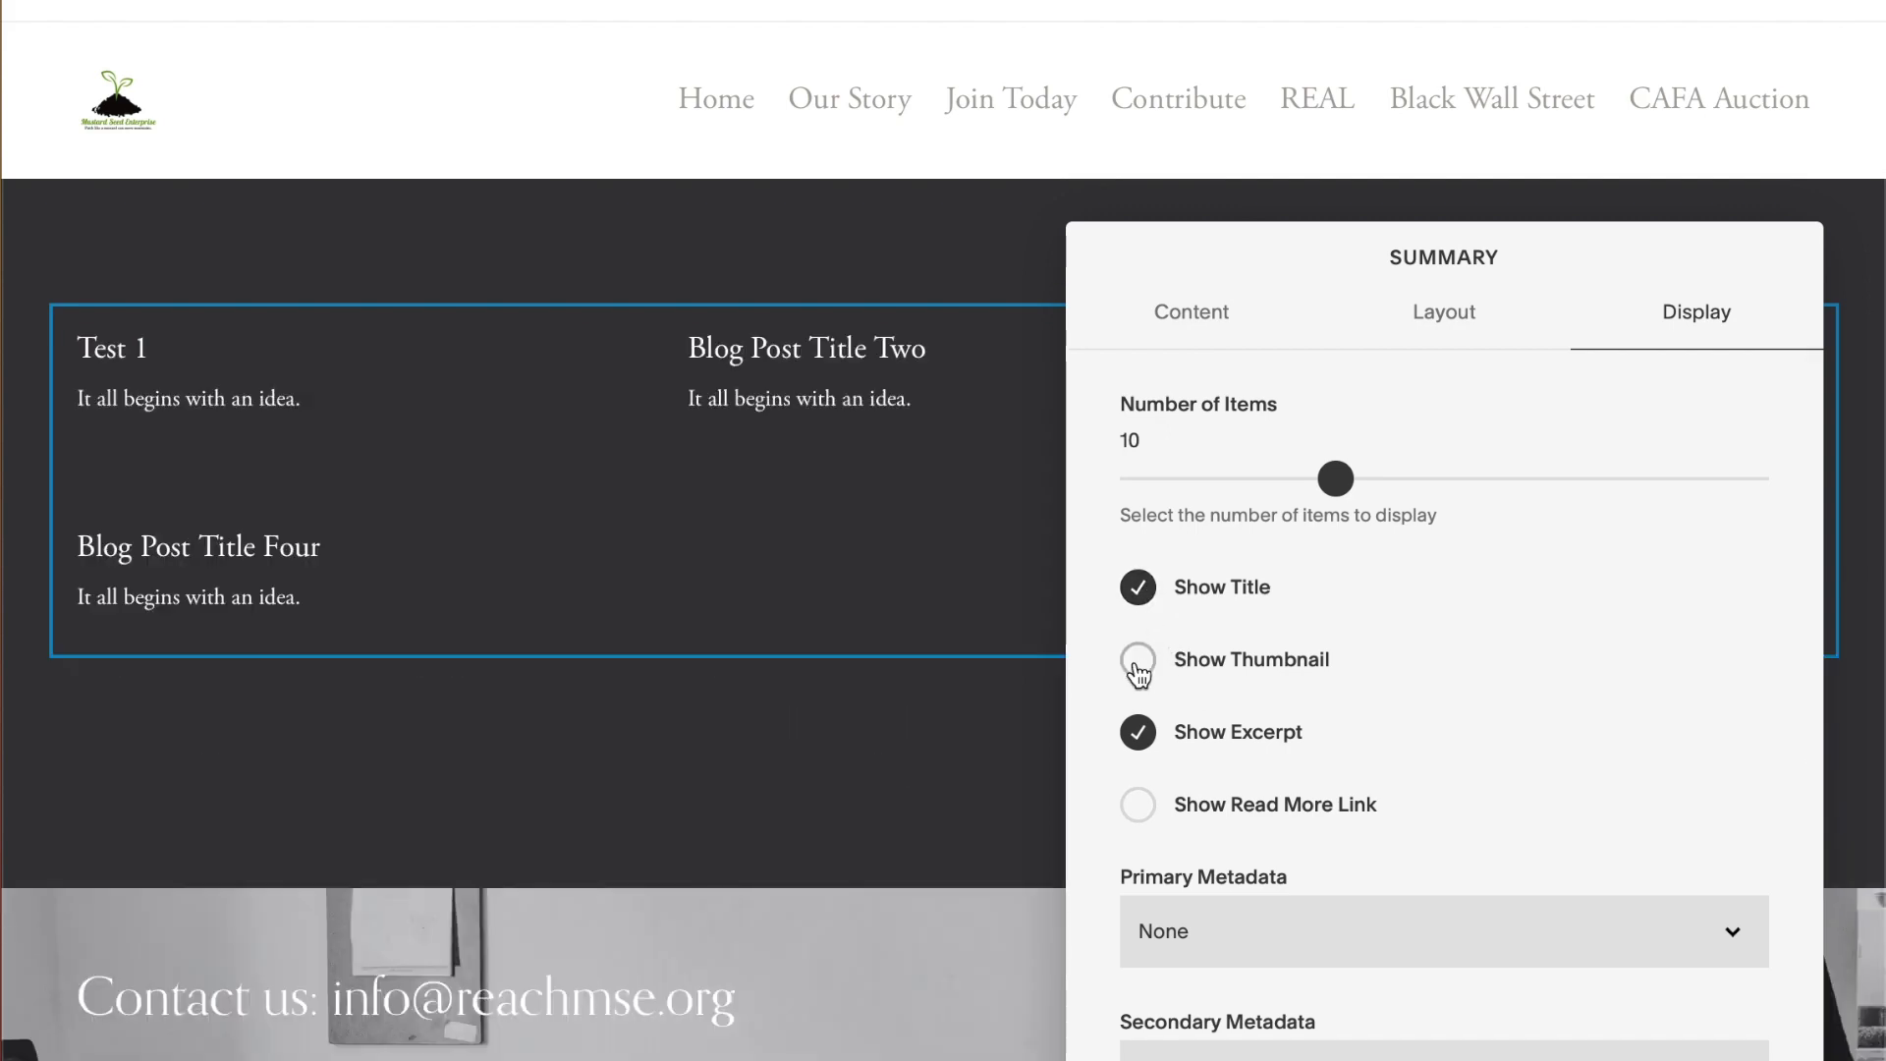
click(1138, 671)
click(1141, 751)
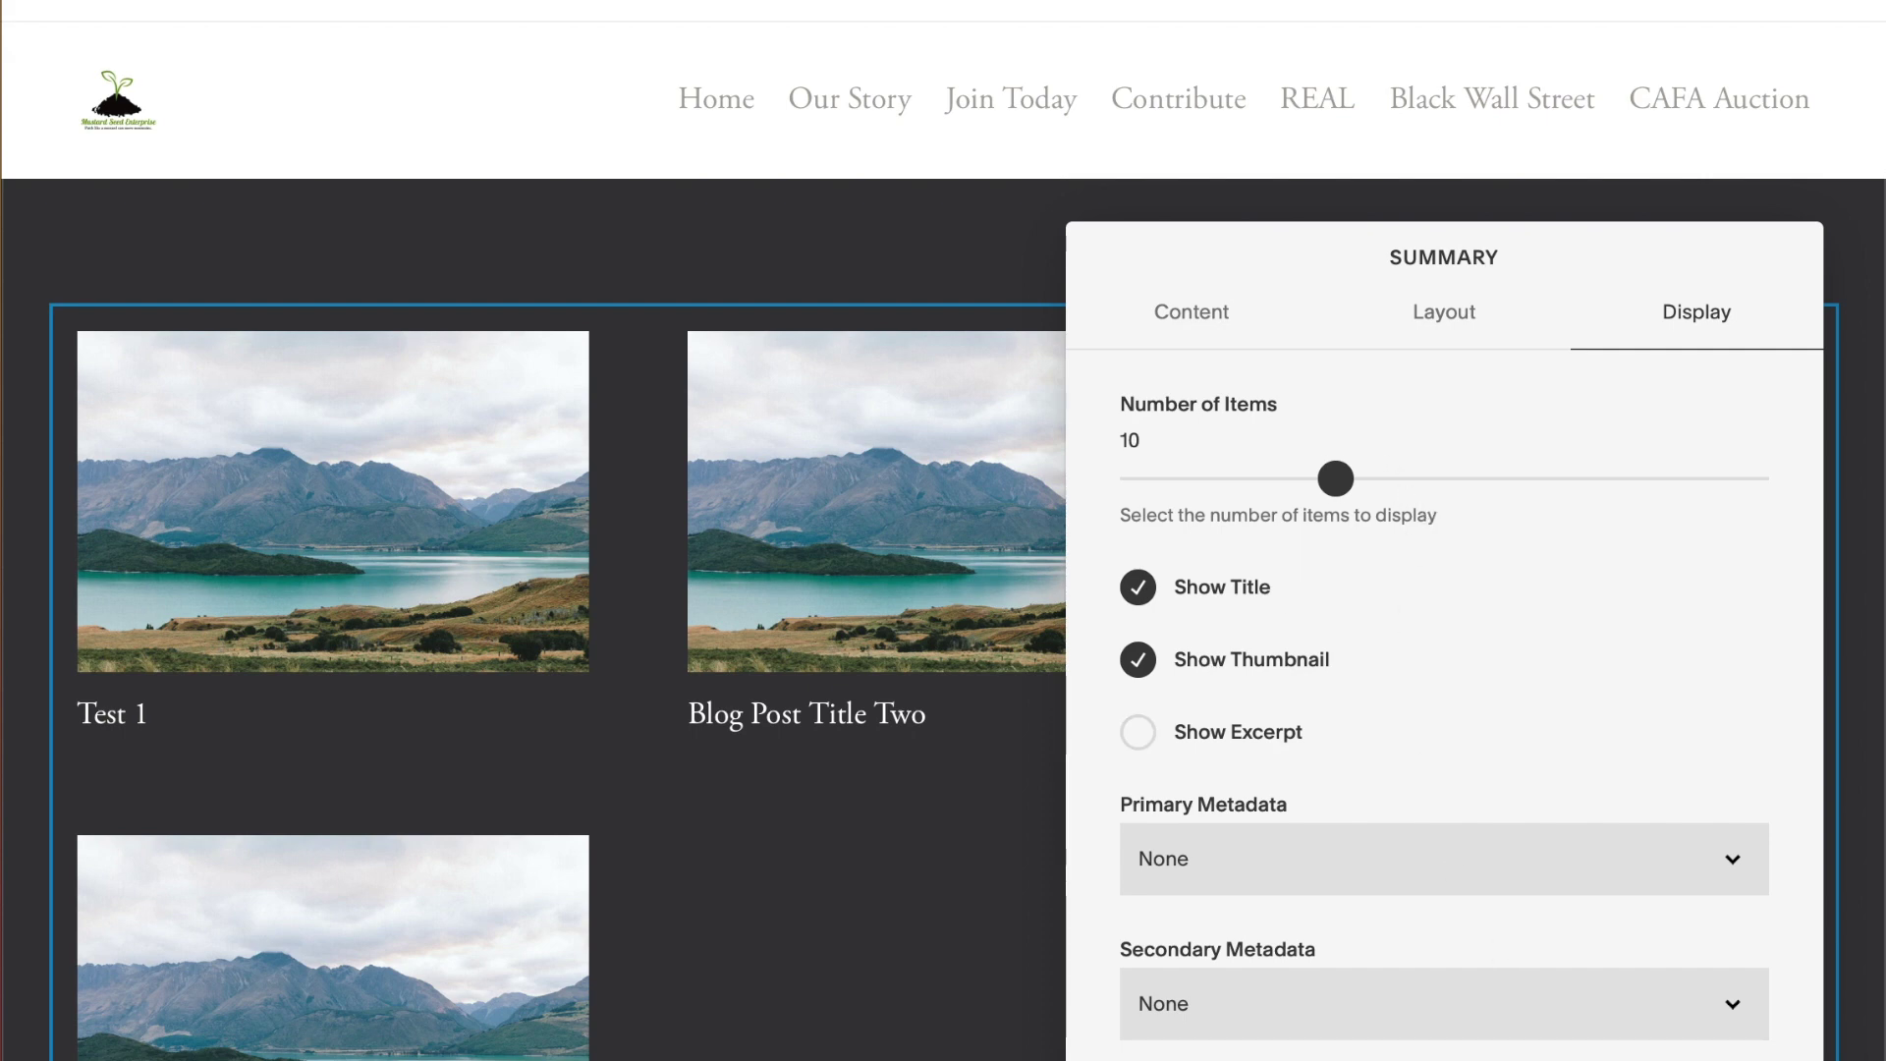
click(1223, 320)
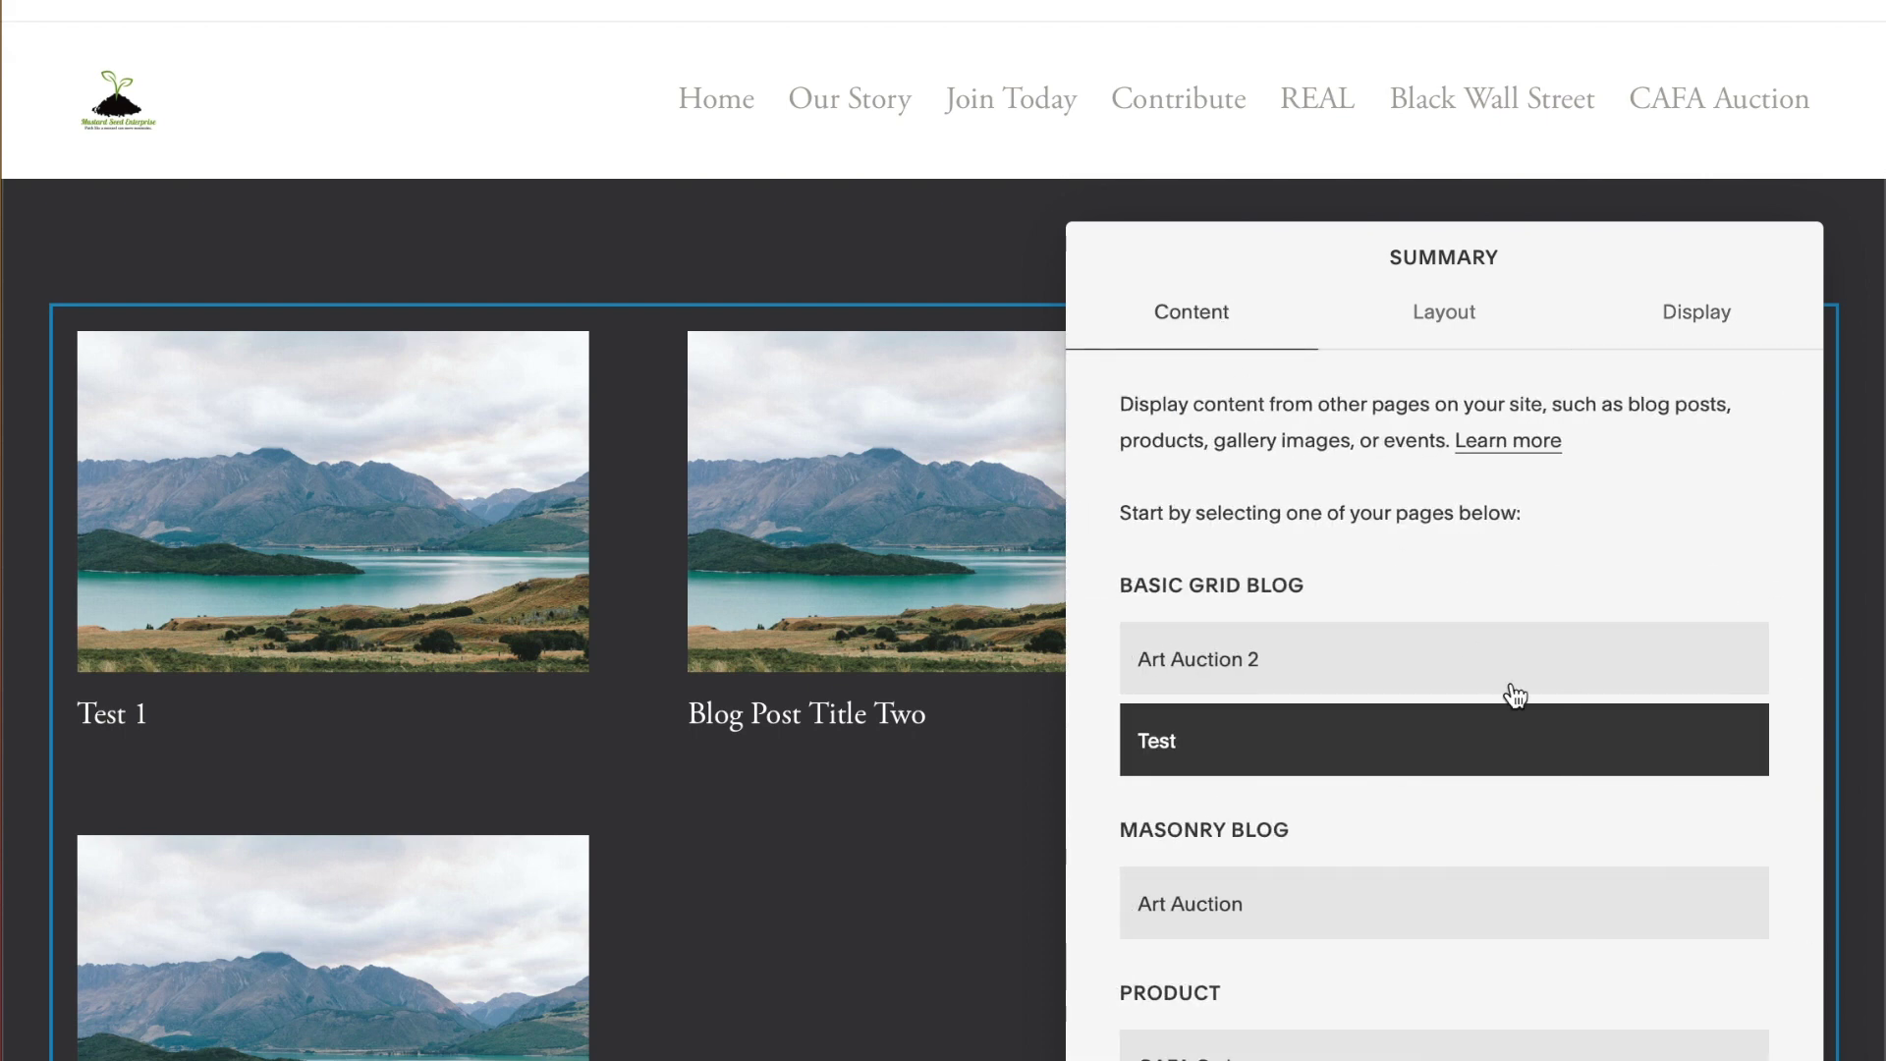
scroll(1513, 694, down, 1)
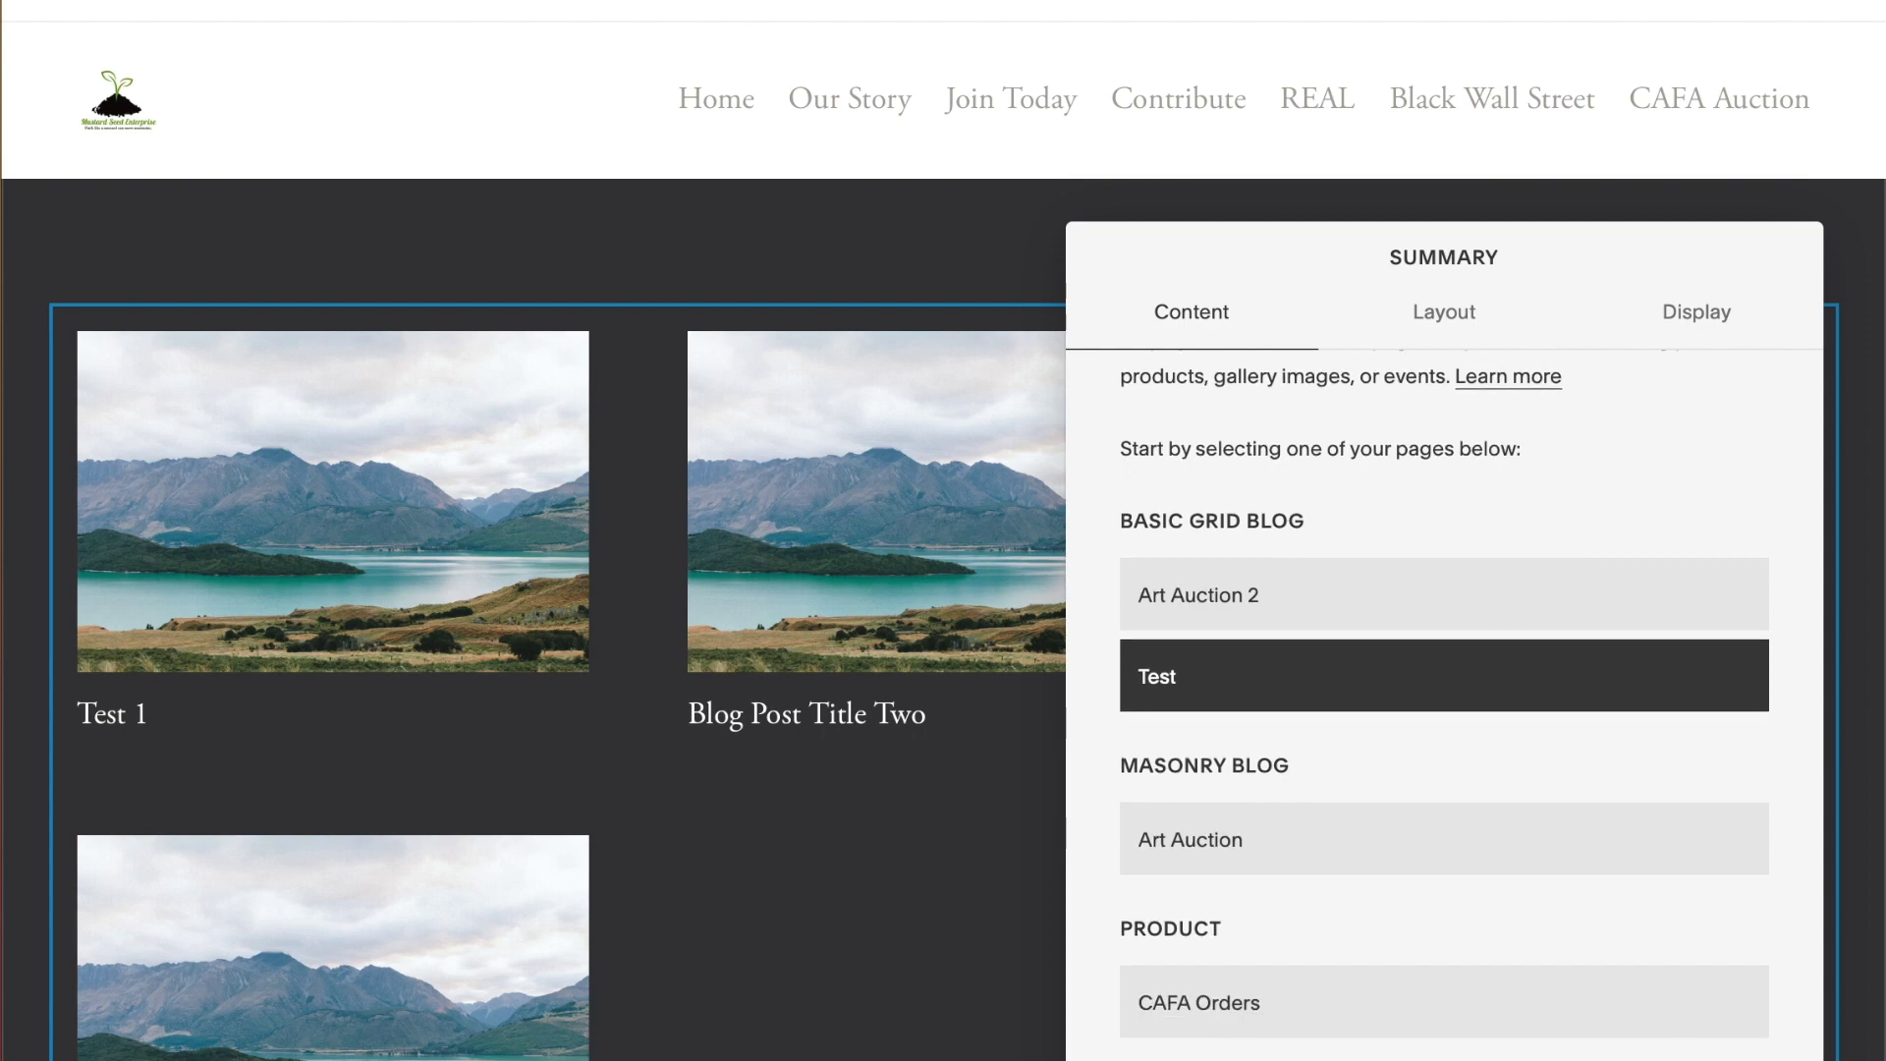
key(Escape)
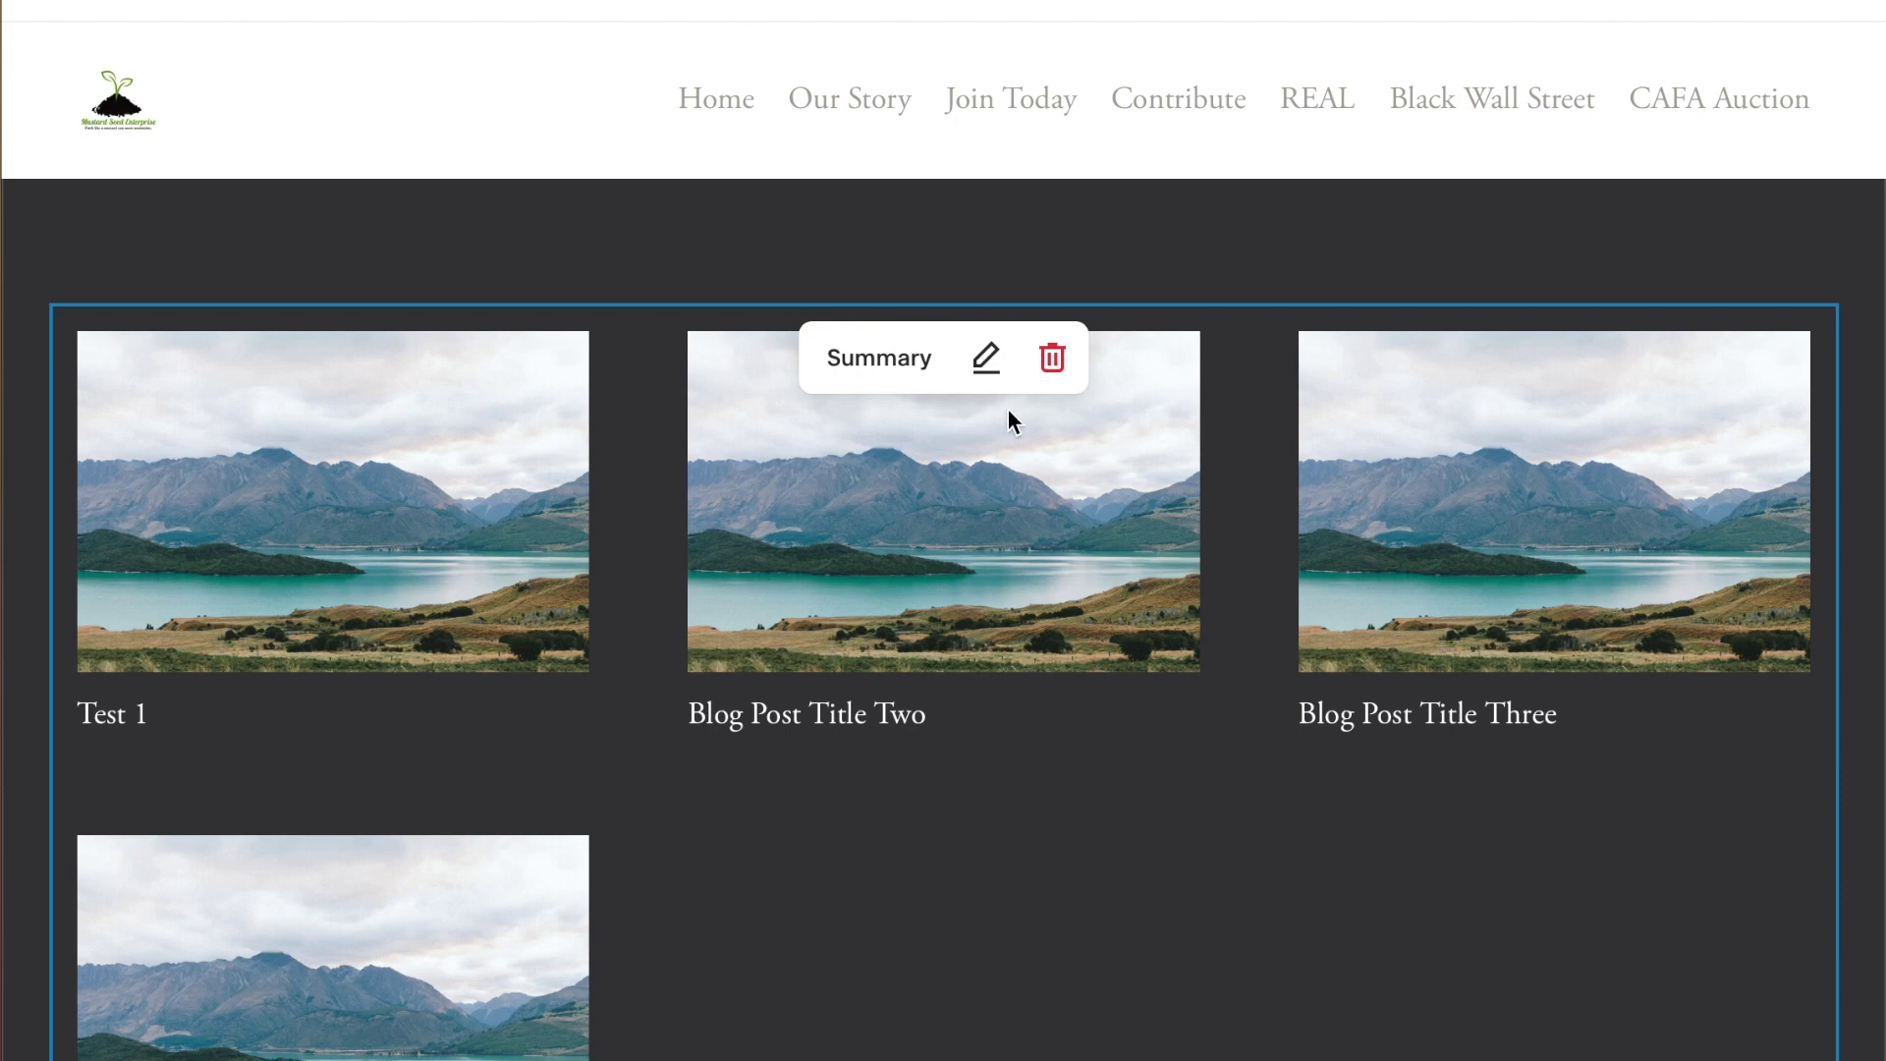
- Save Test Page and open the Test 1 post from the Test blog for editing
mouse_move(106, 92)
click(118, 39)
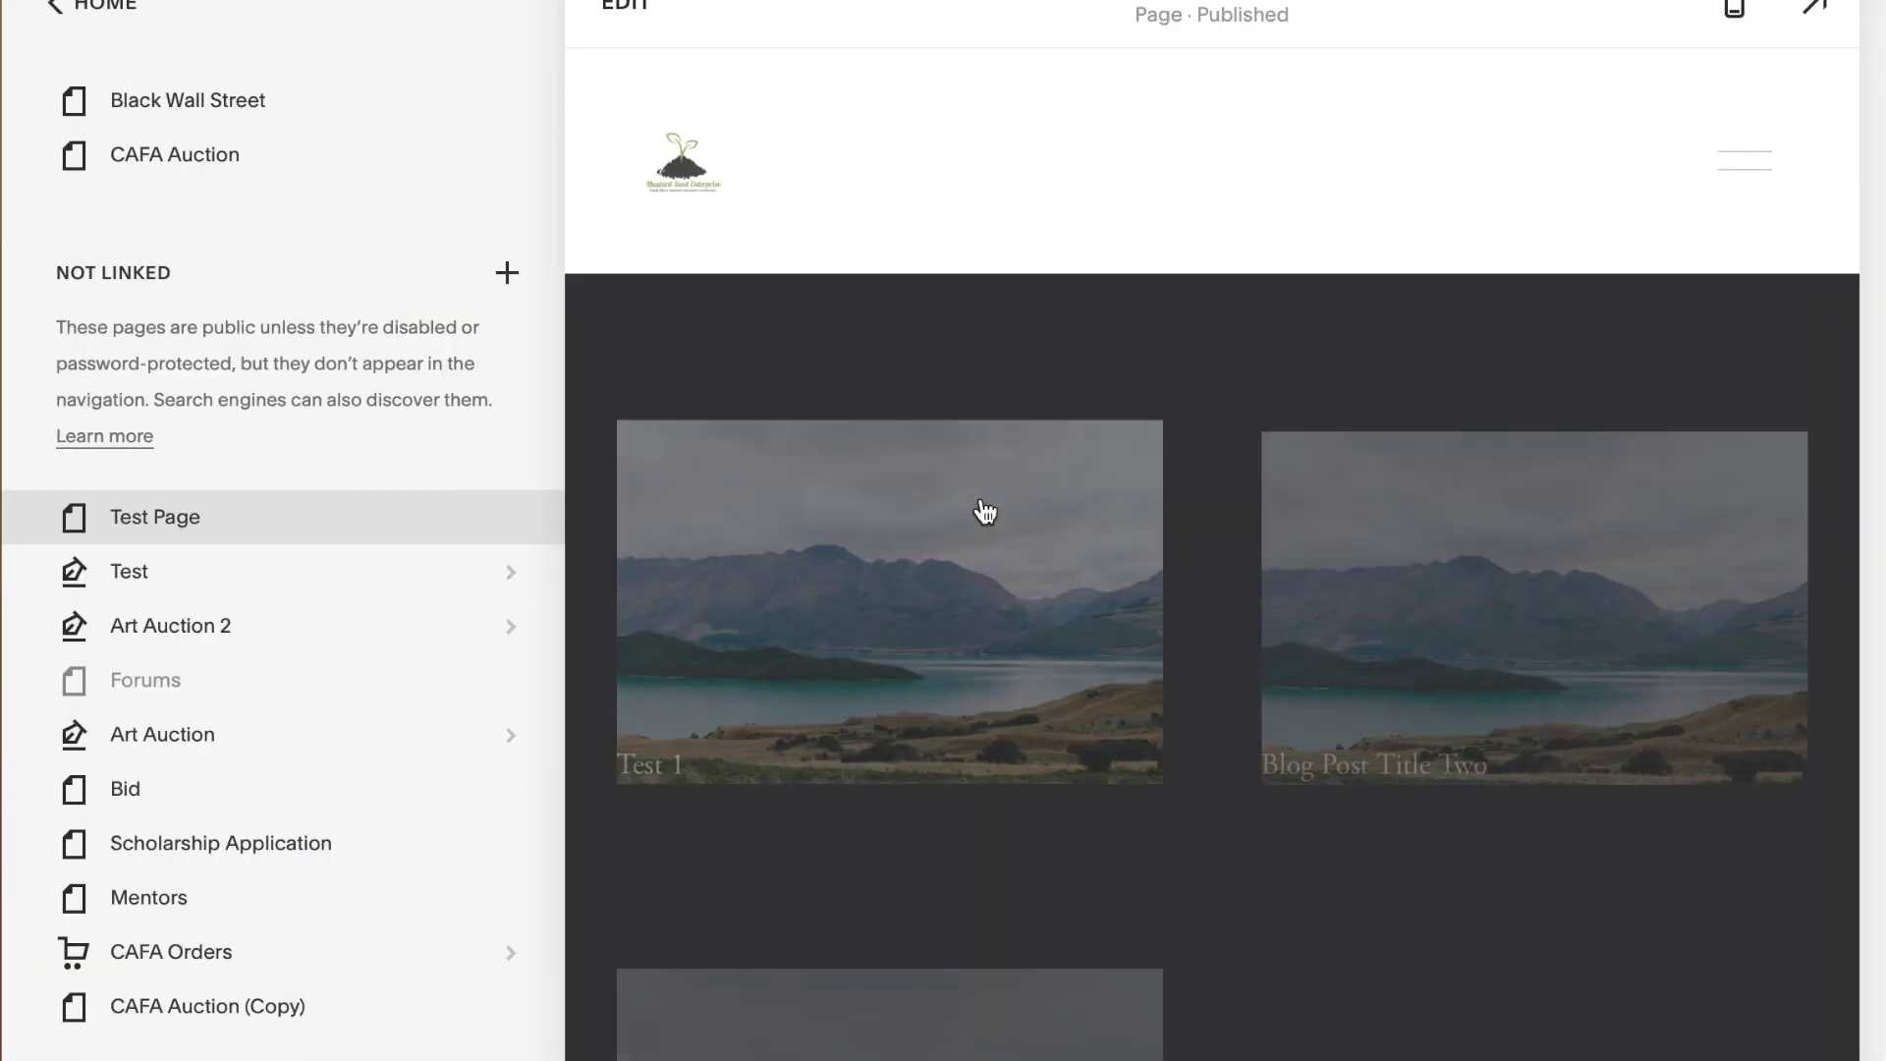
click(979, 548)
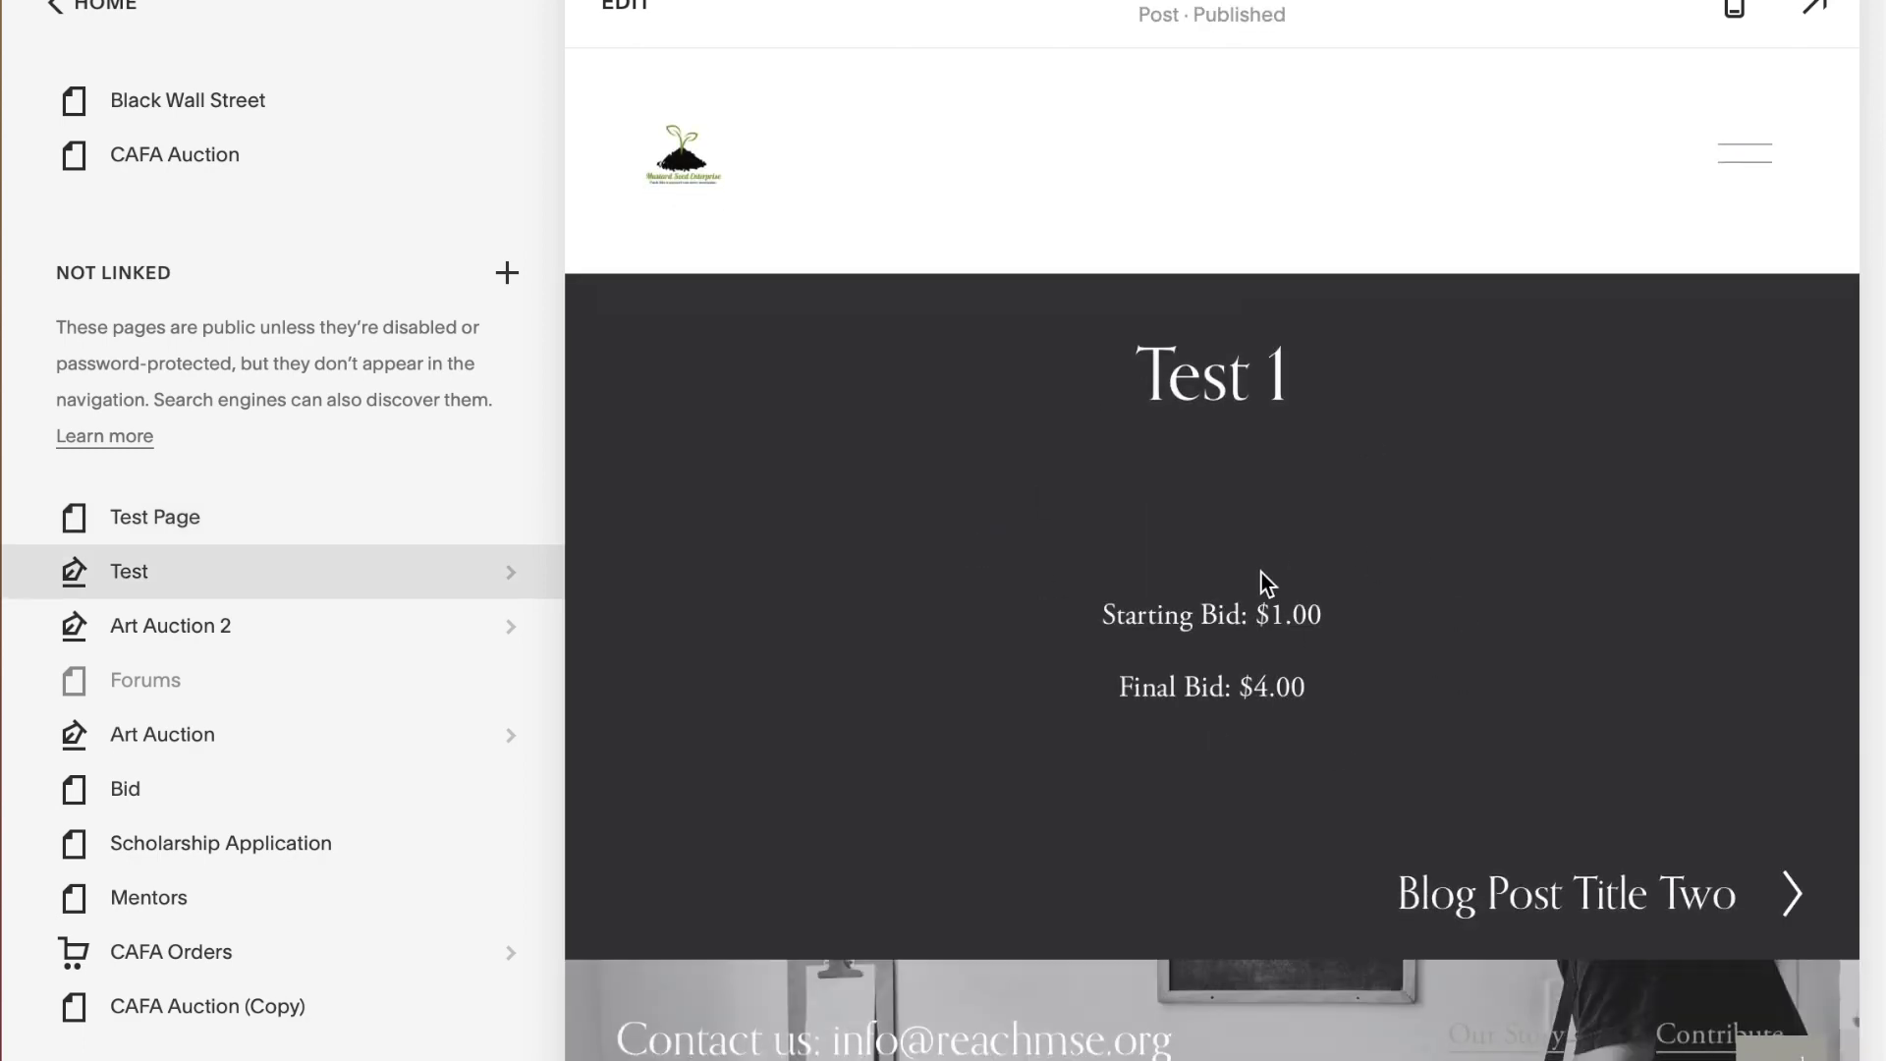
click(630, 21)
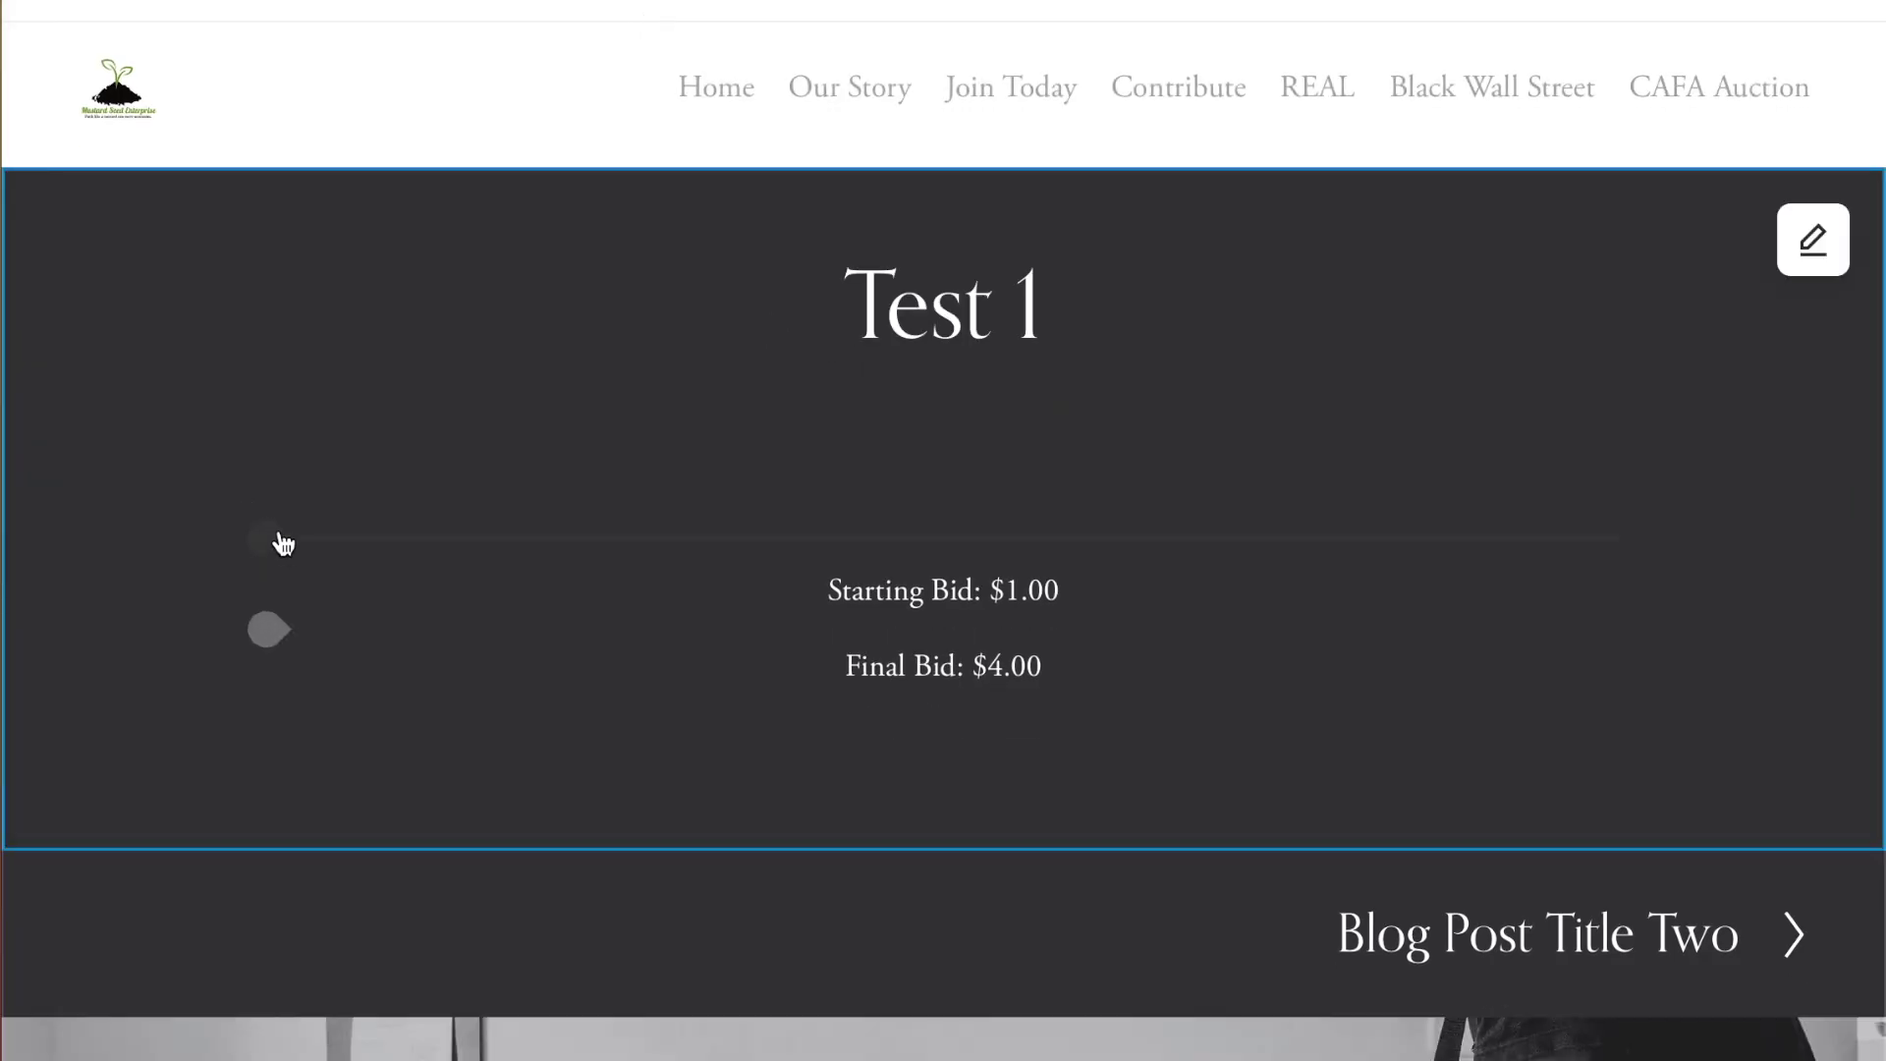
- Add an image block to Test 1 holding a free Unsplash dark grass photo
click(283, 543)
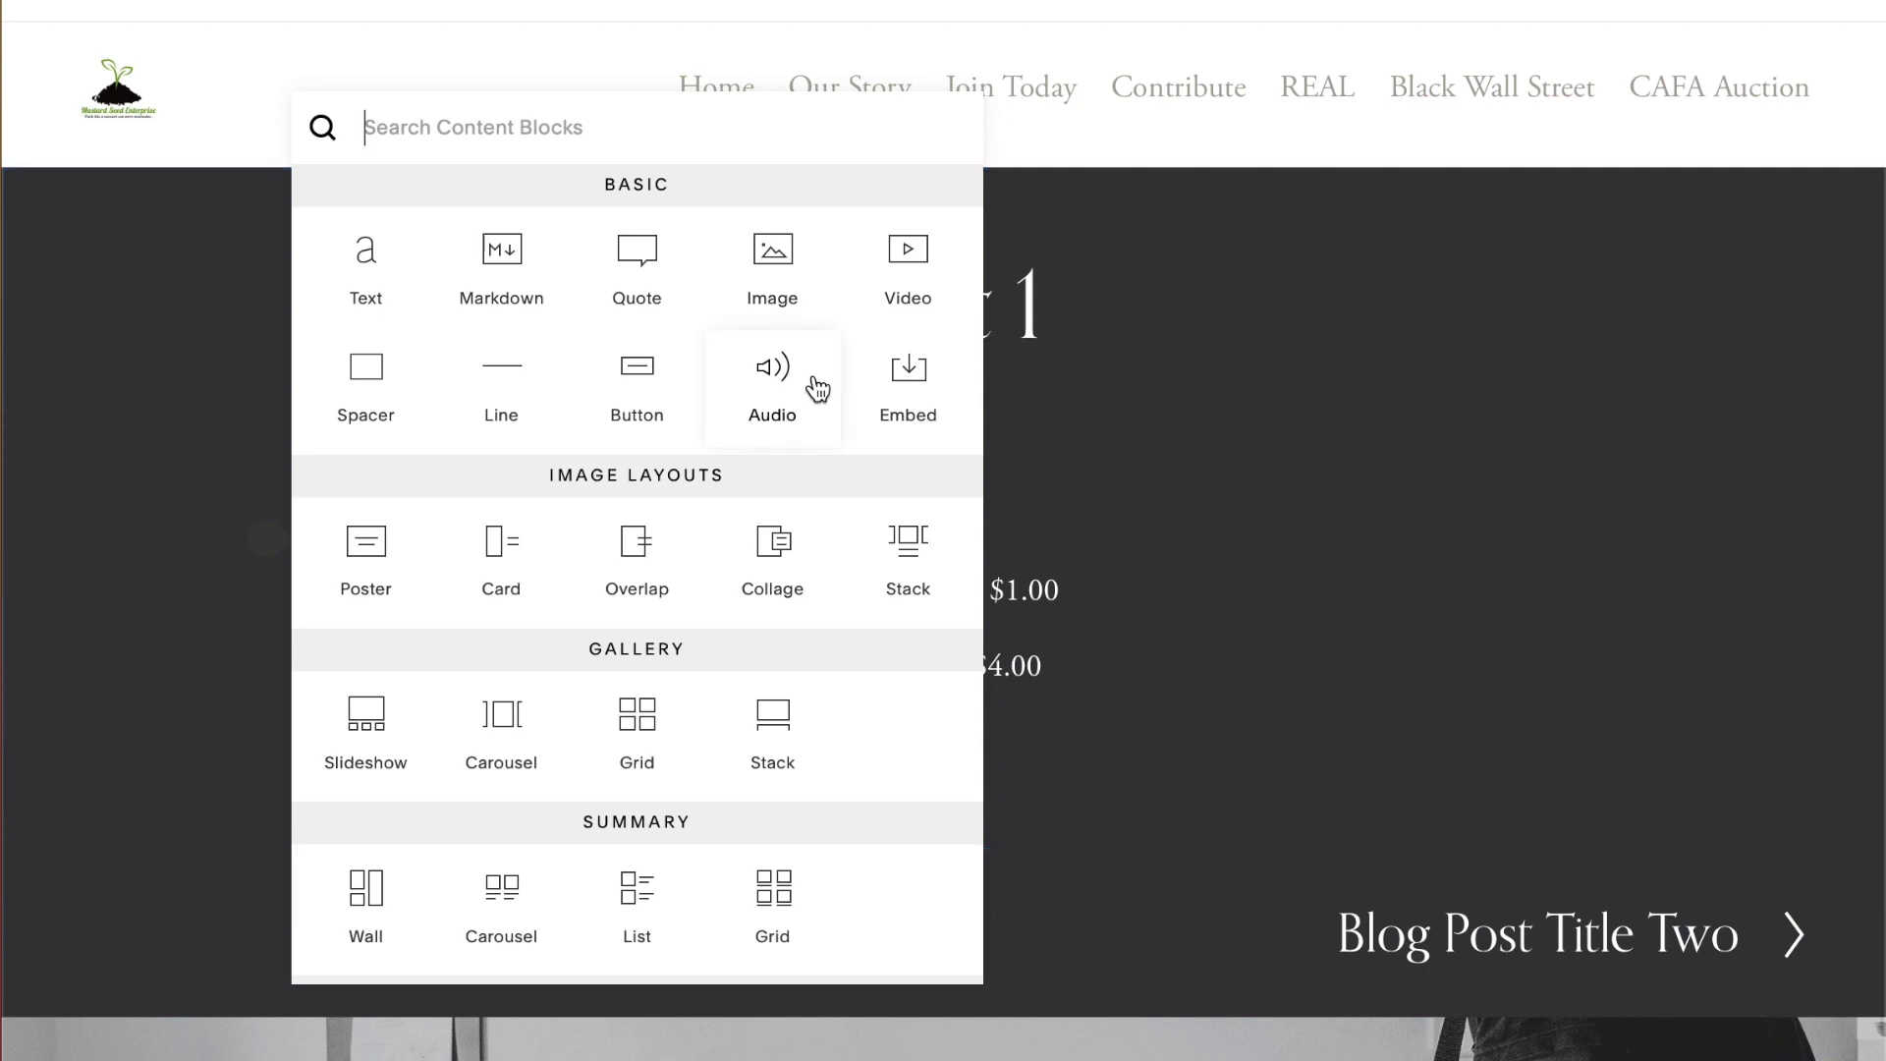
click(783, 265)
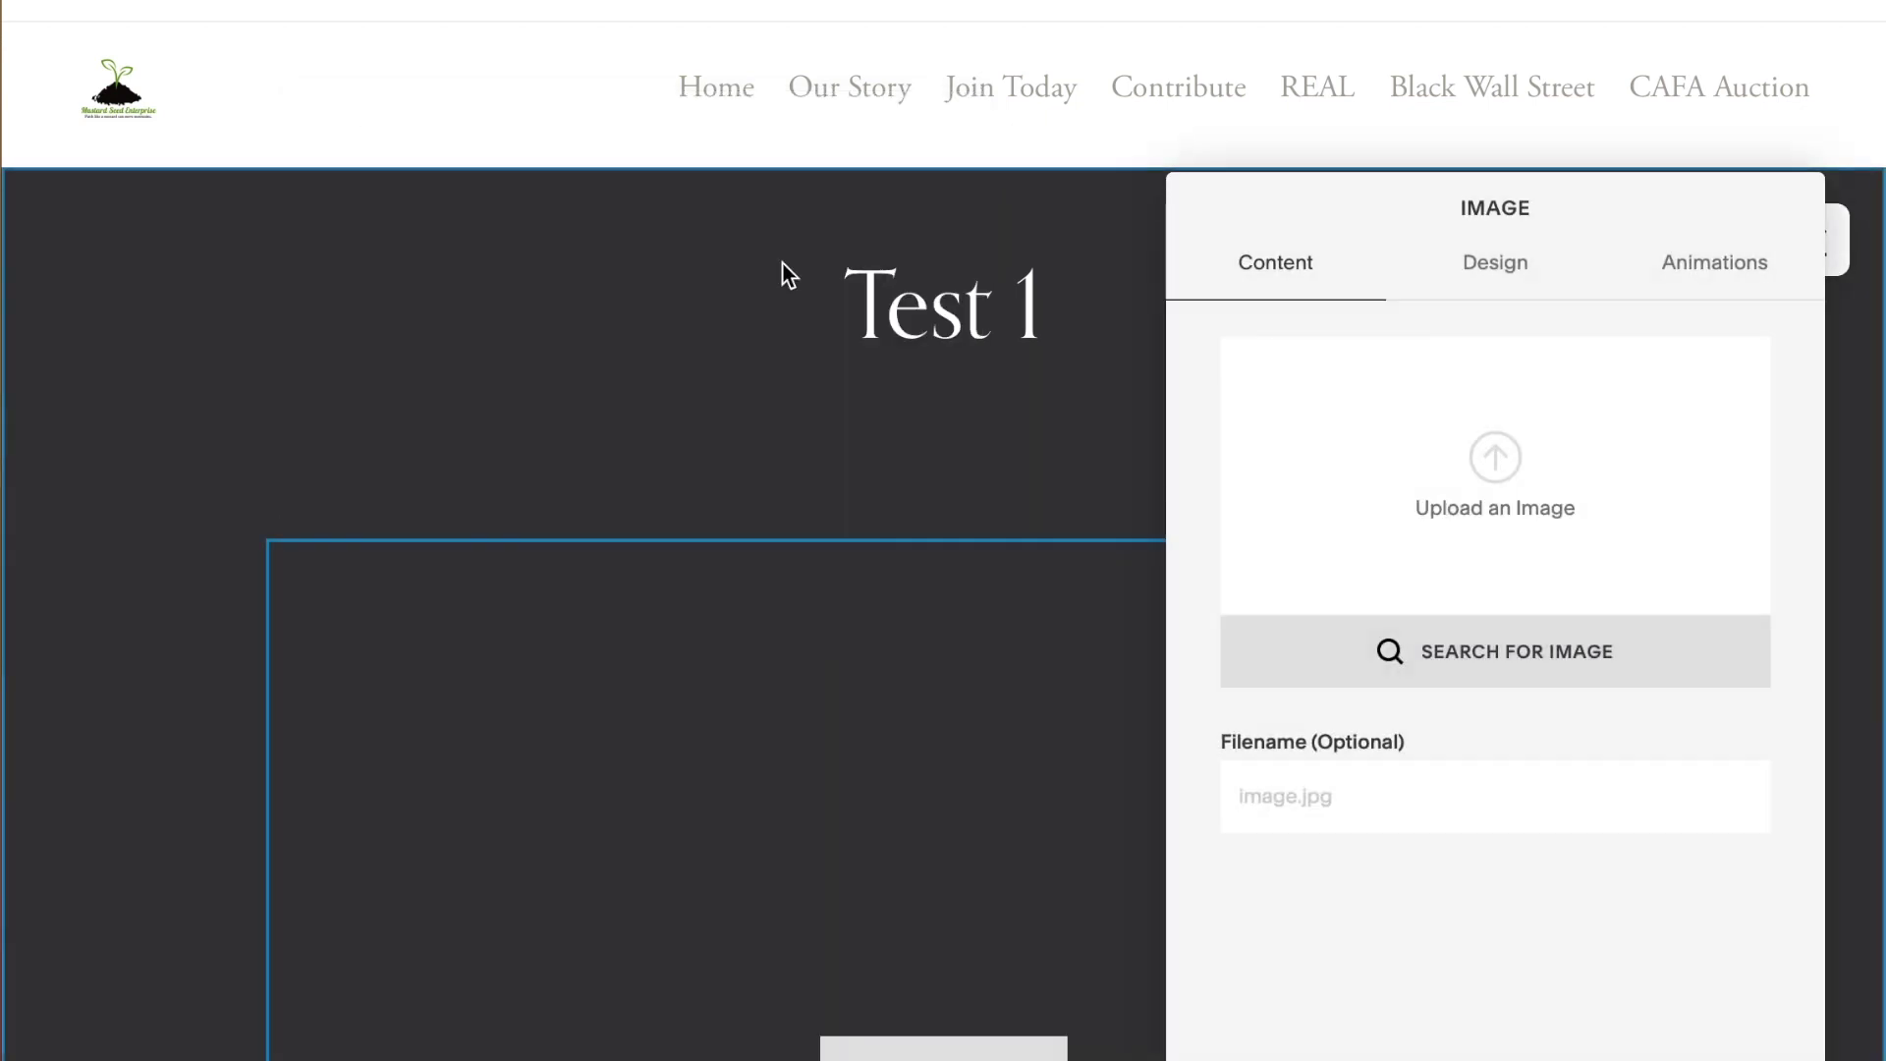
click(1529, 505)
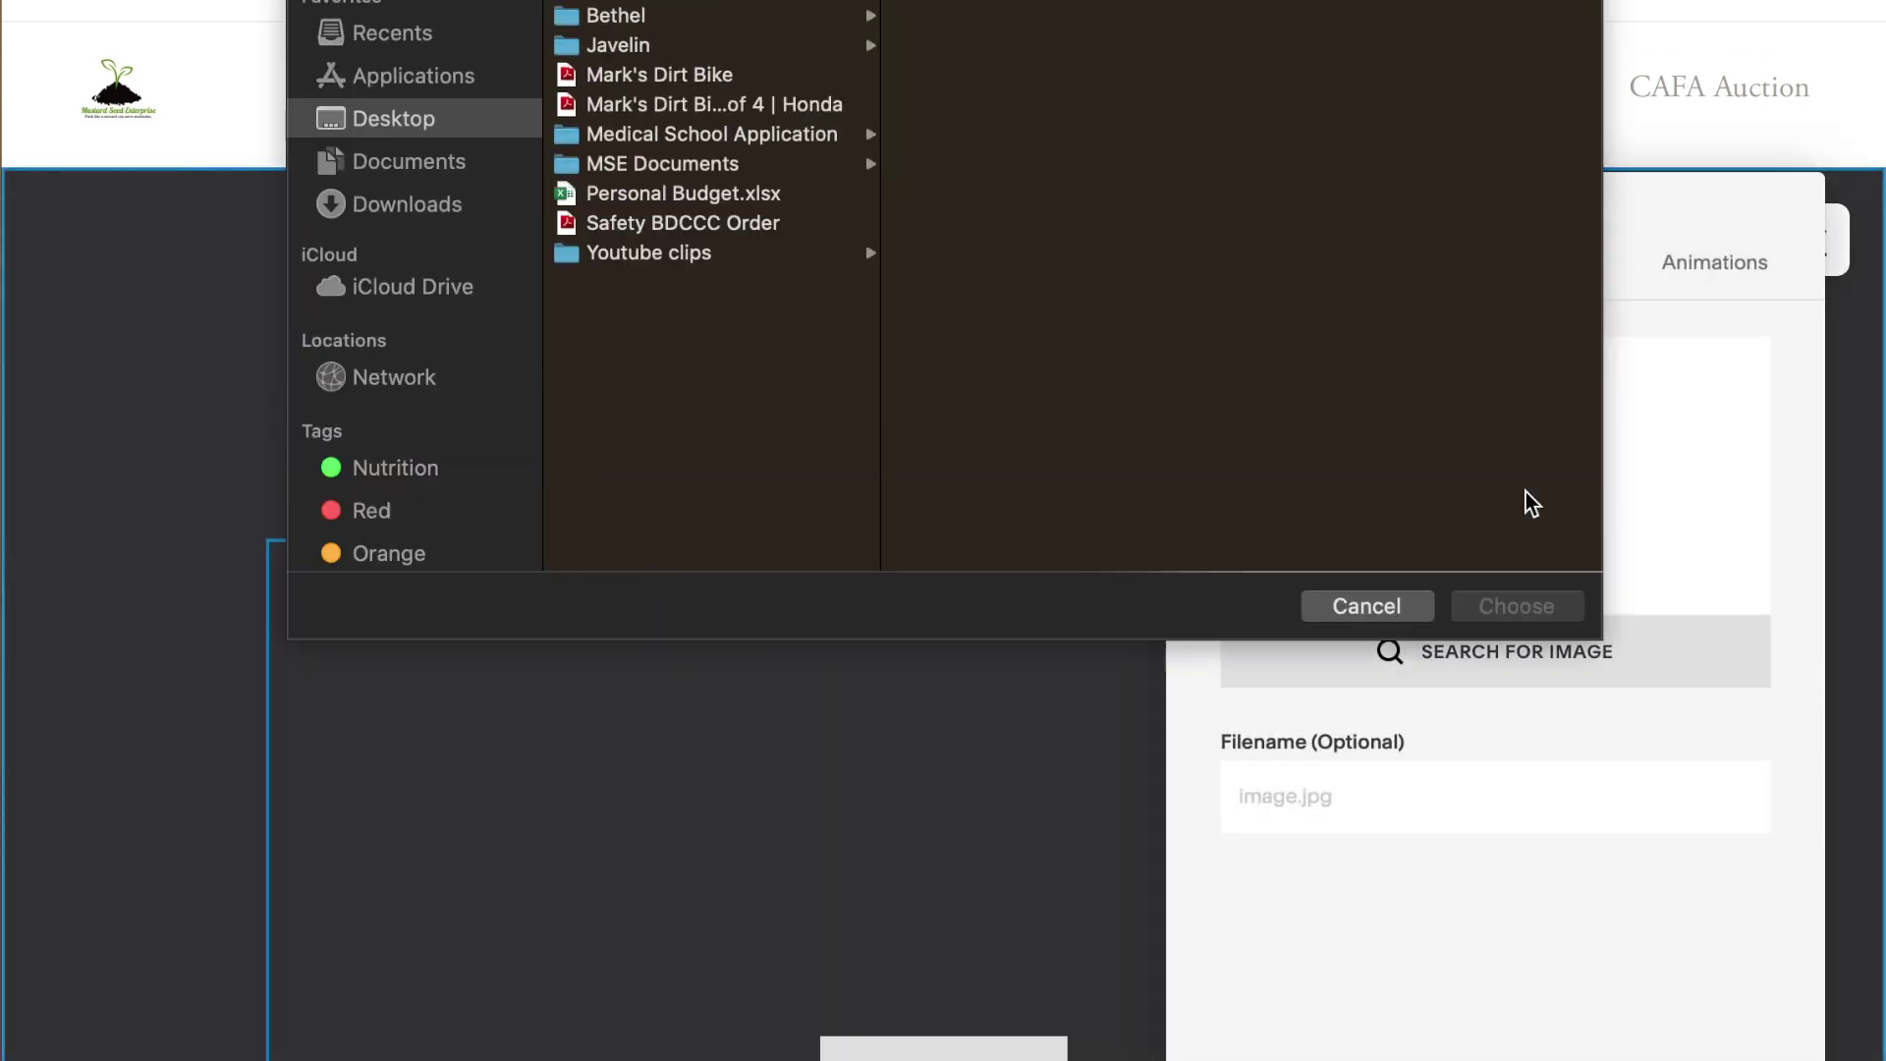
click(1424, 641)
click(1480, 653)
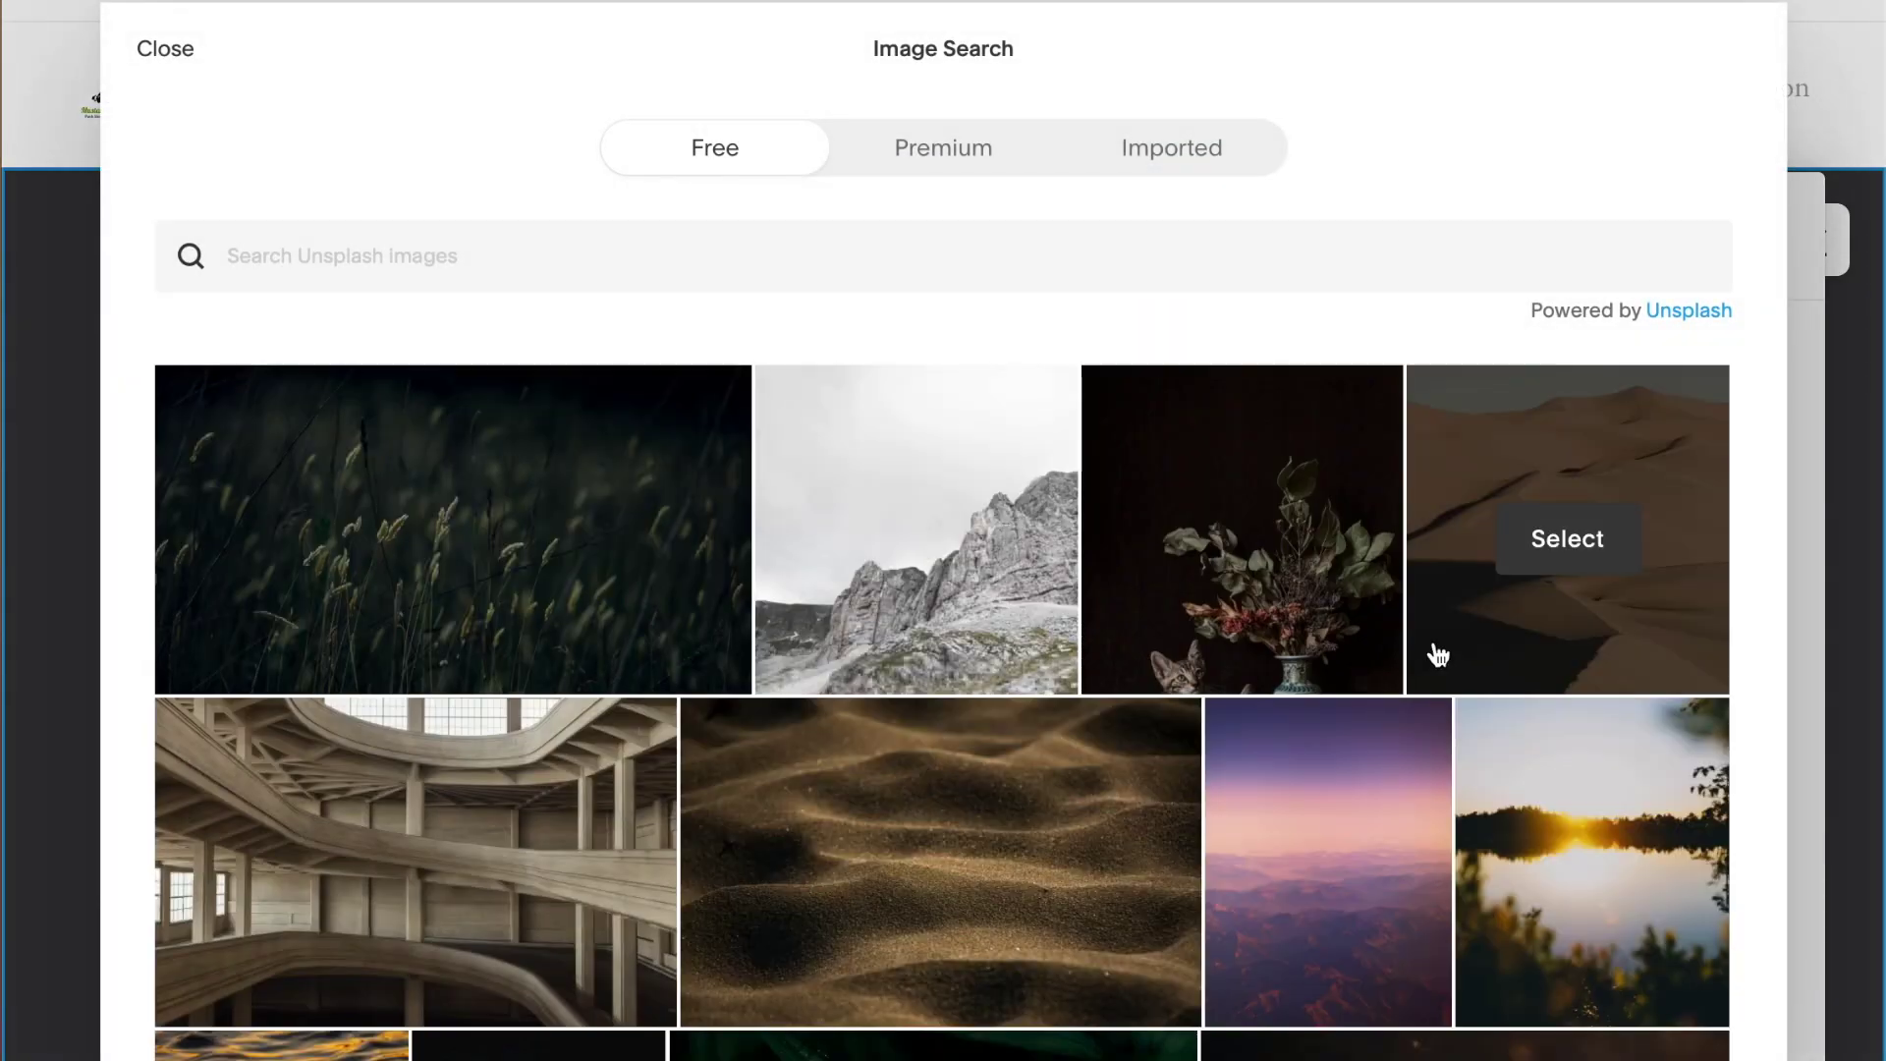
click(453, 540)
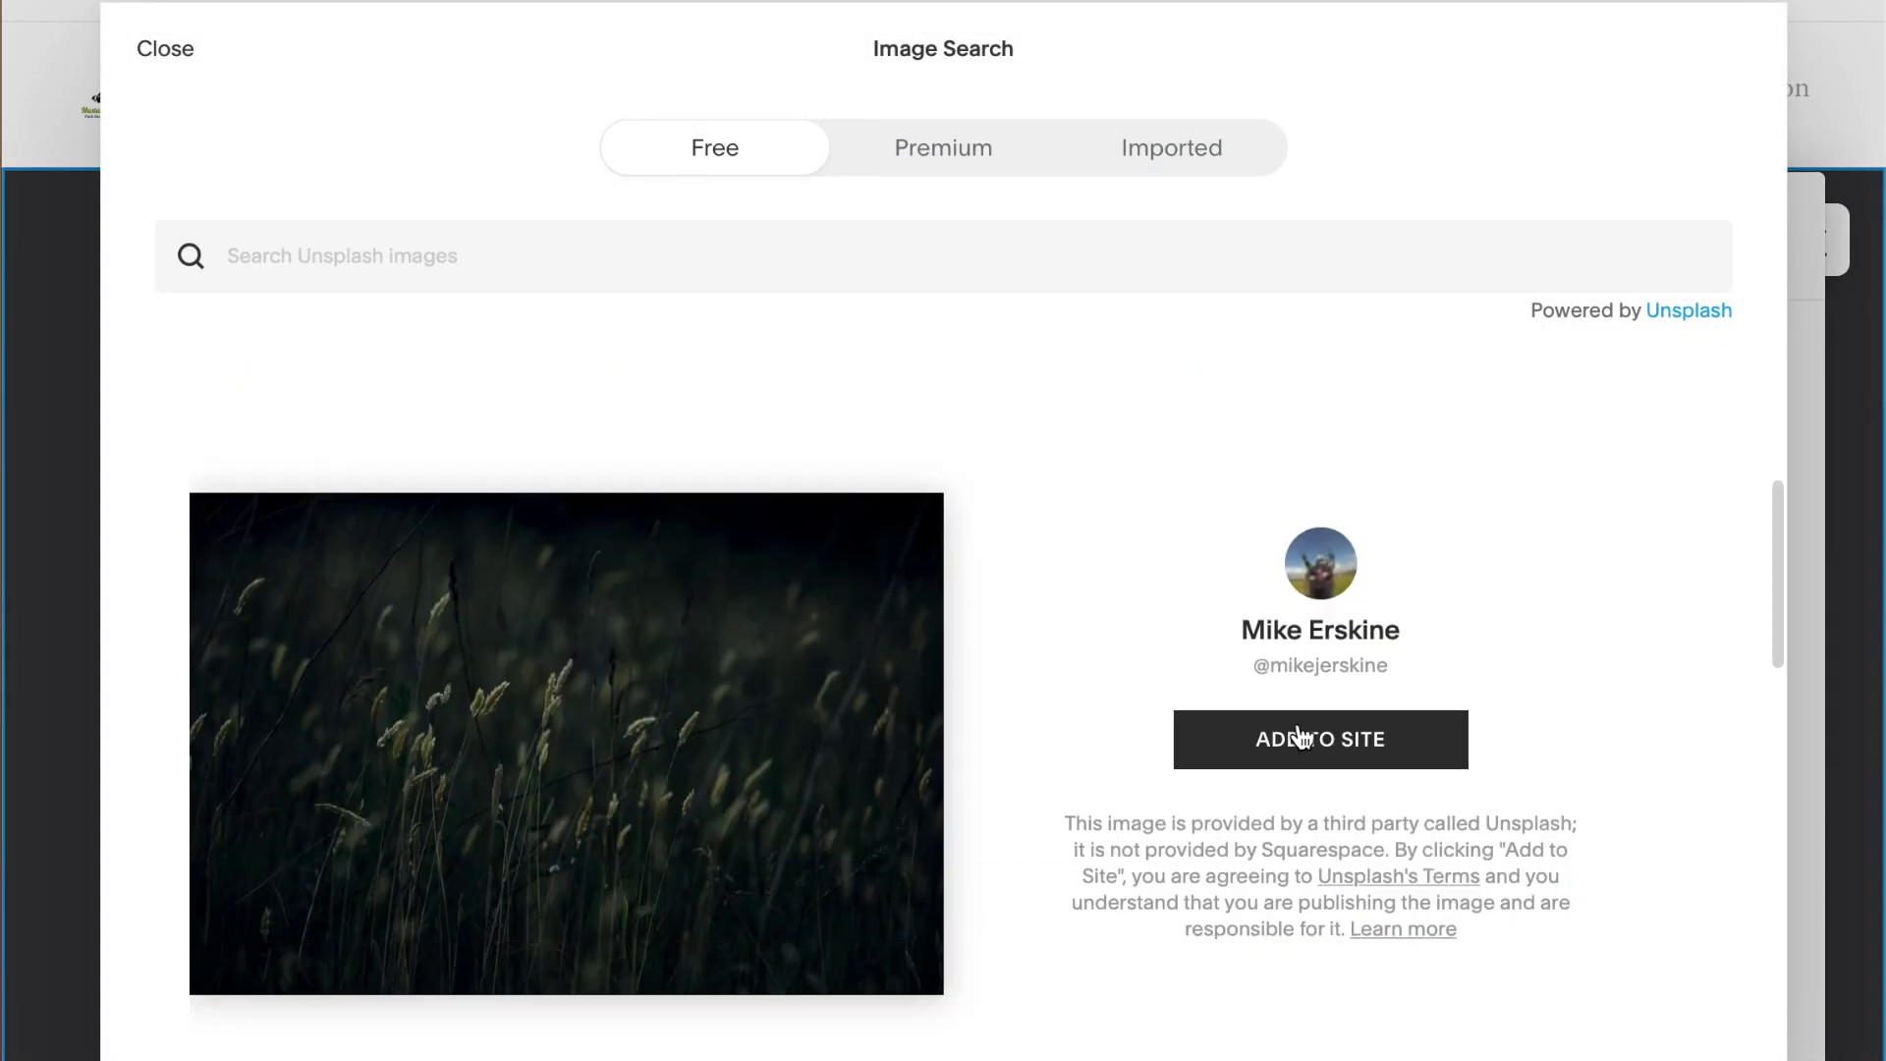
click(1326, 747)
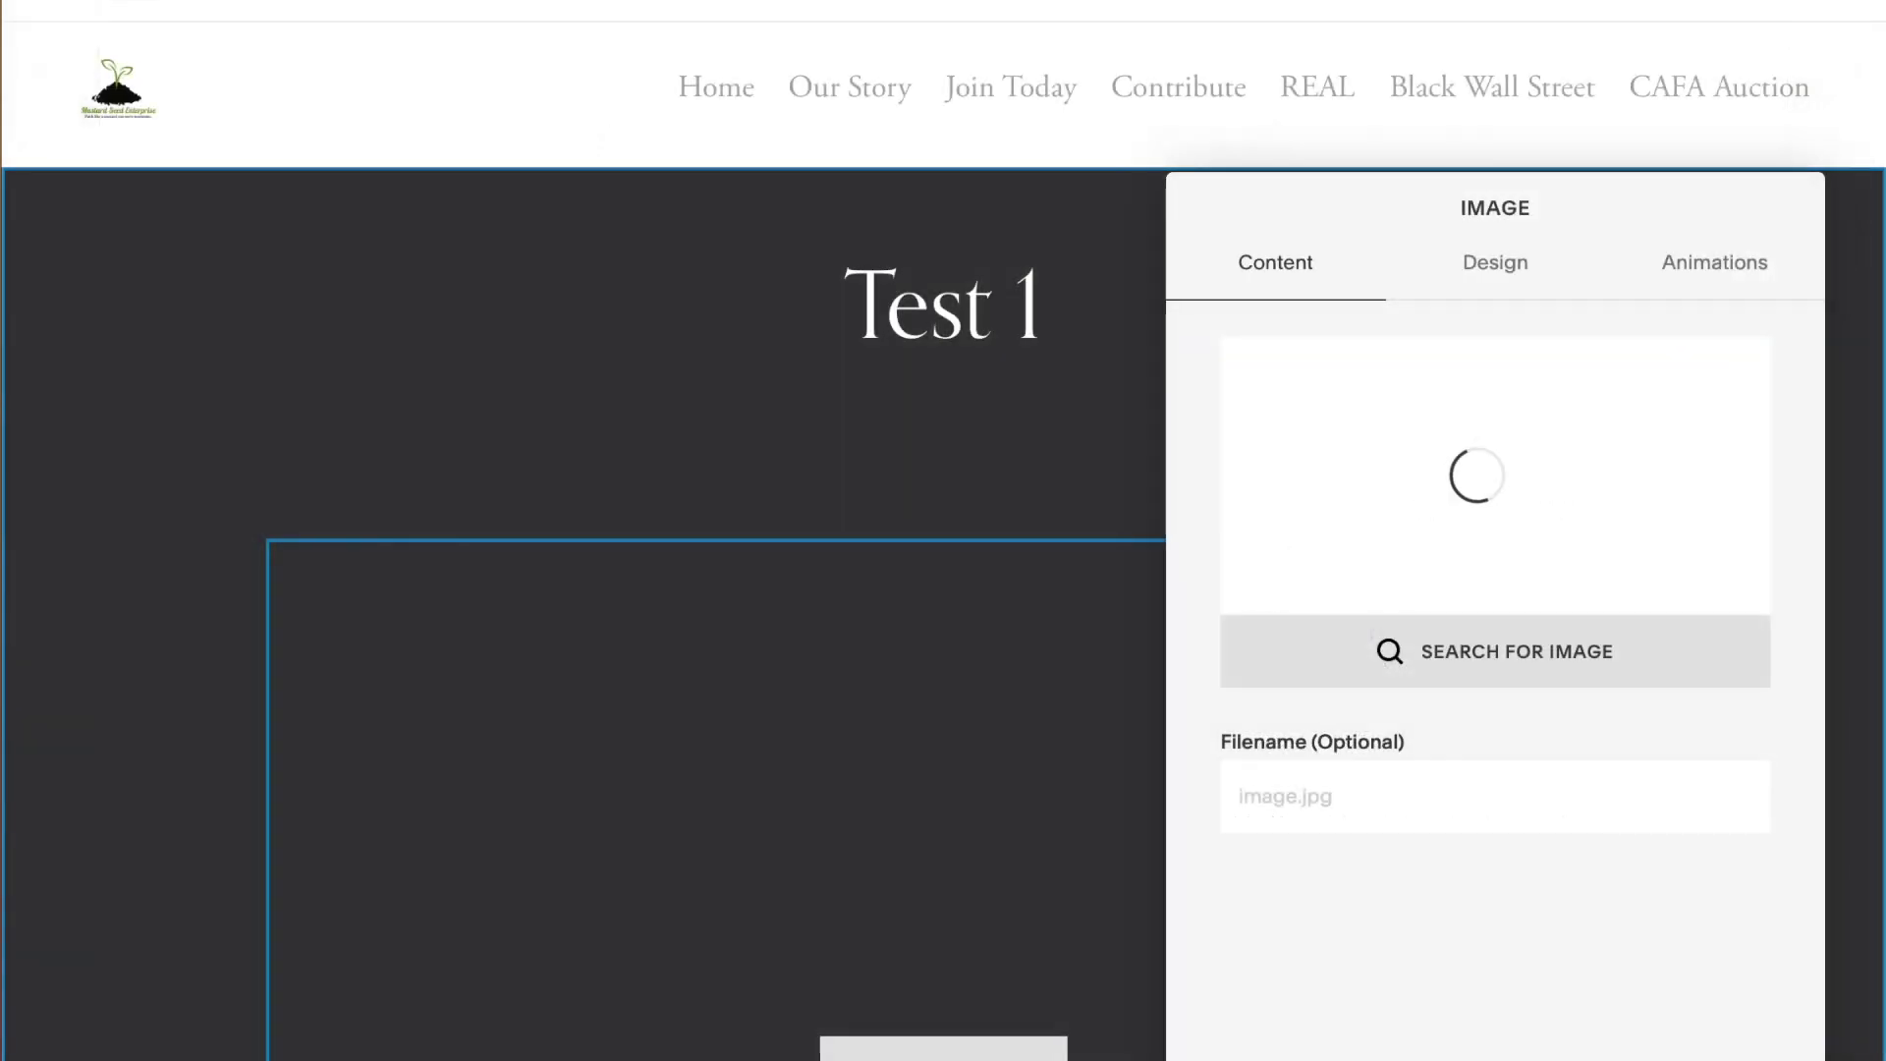
key(Escape)
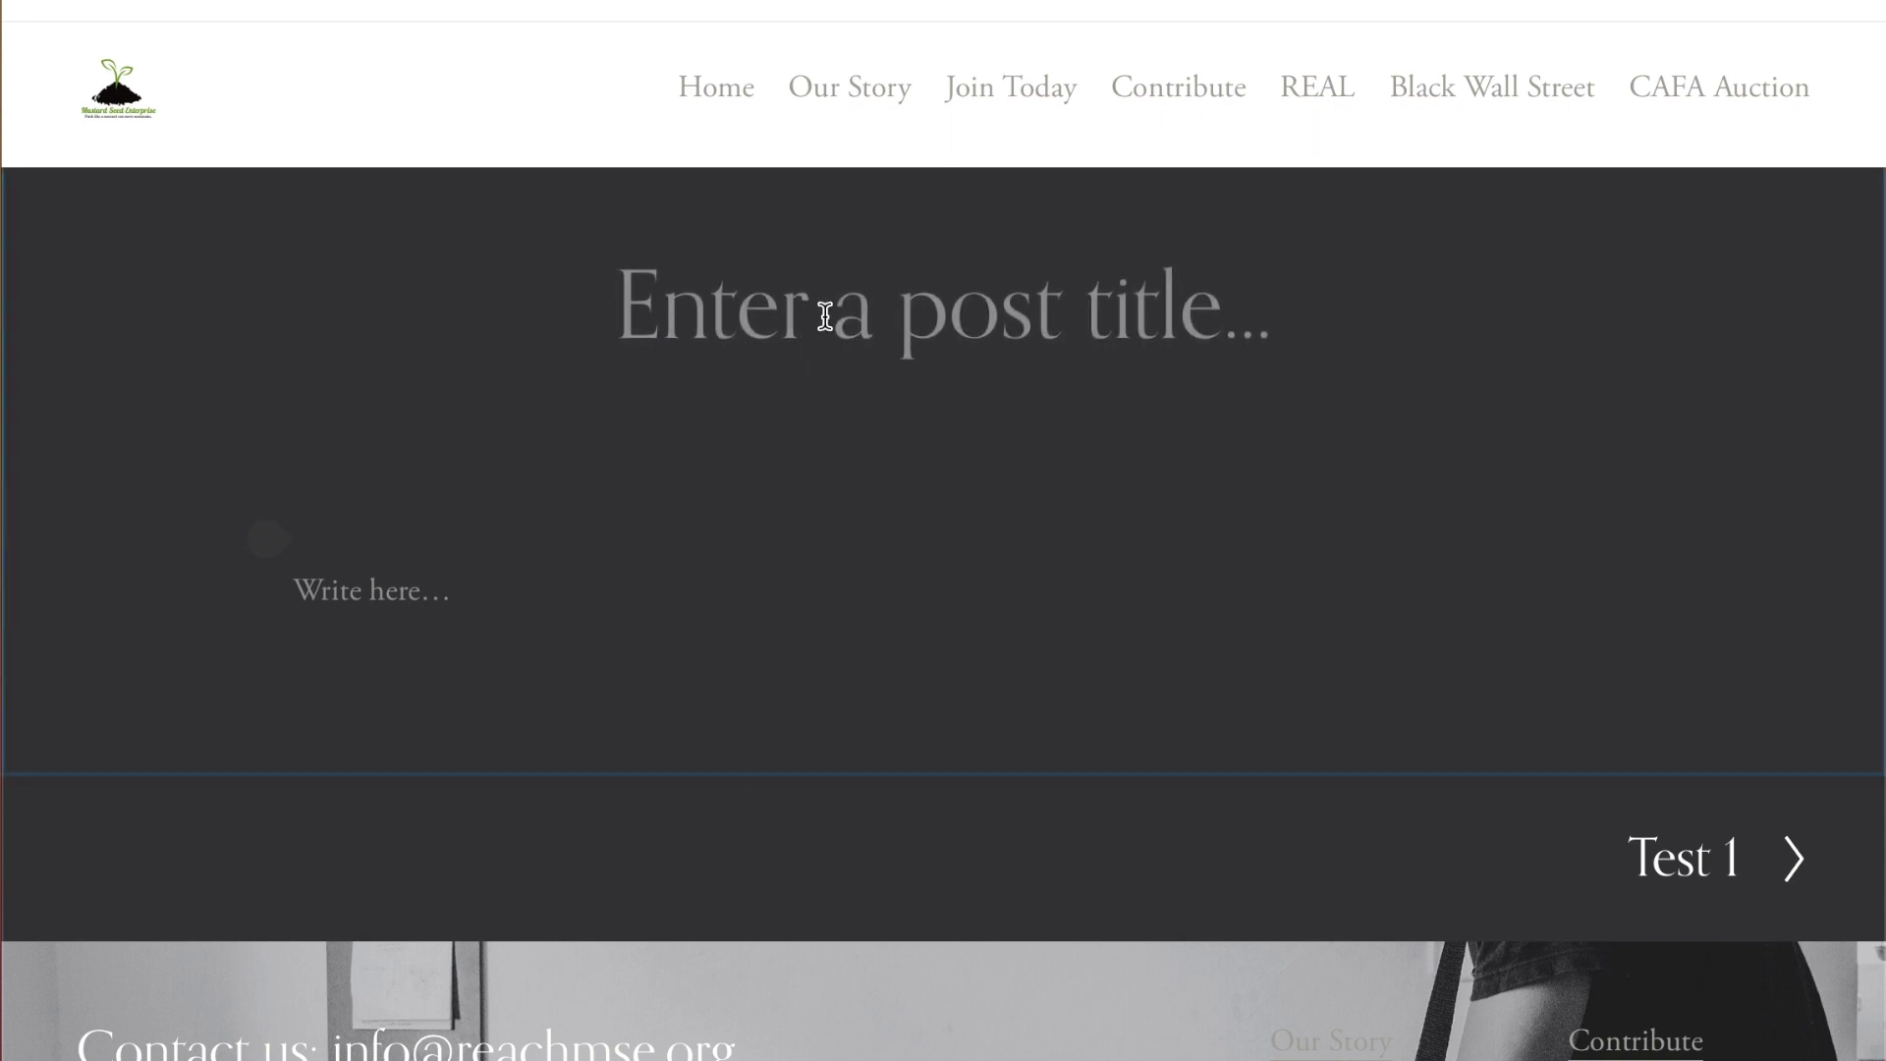
- Title the new post 'Last to First'
click(849, 310)
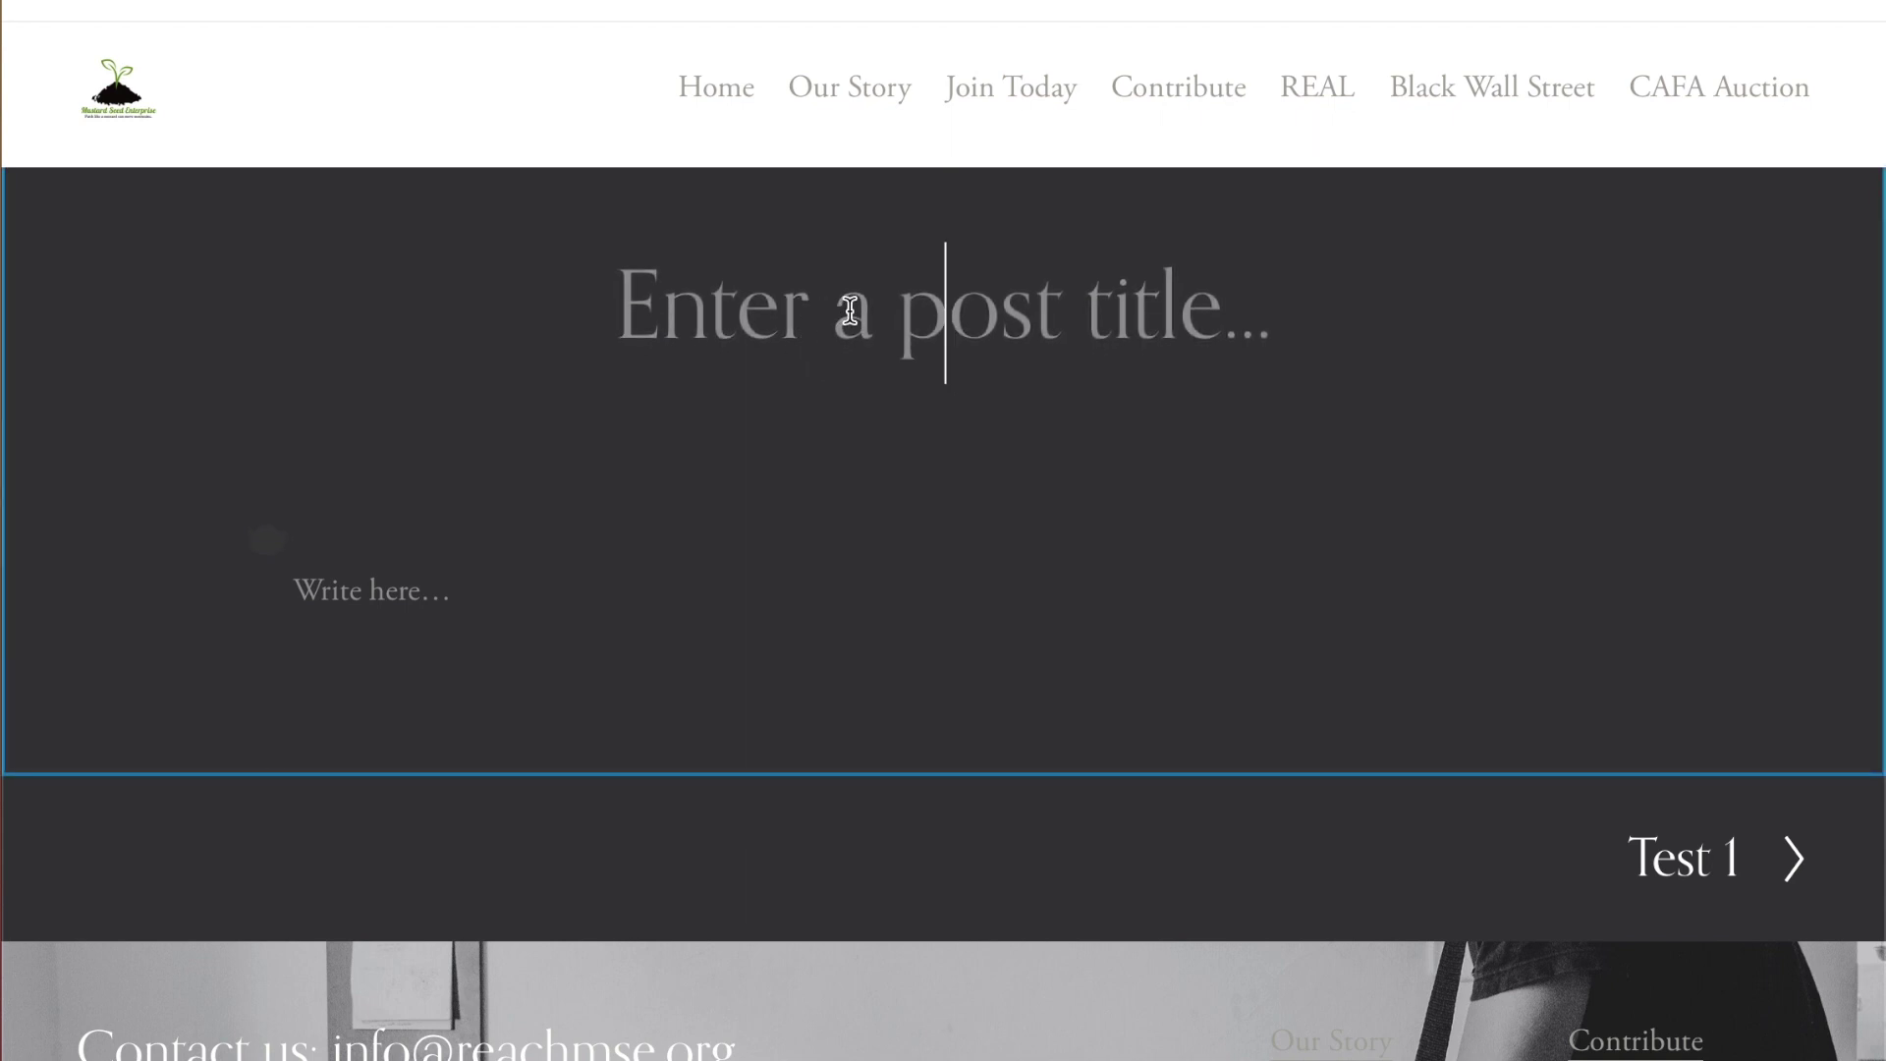
text(Make)
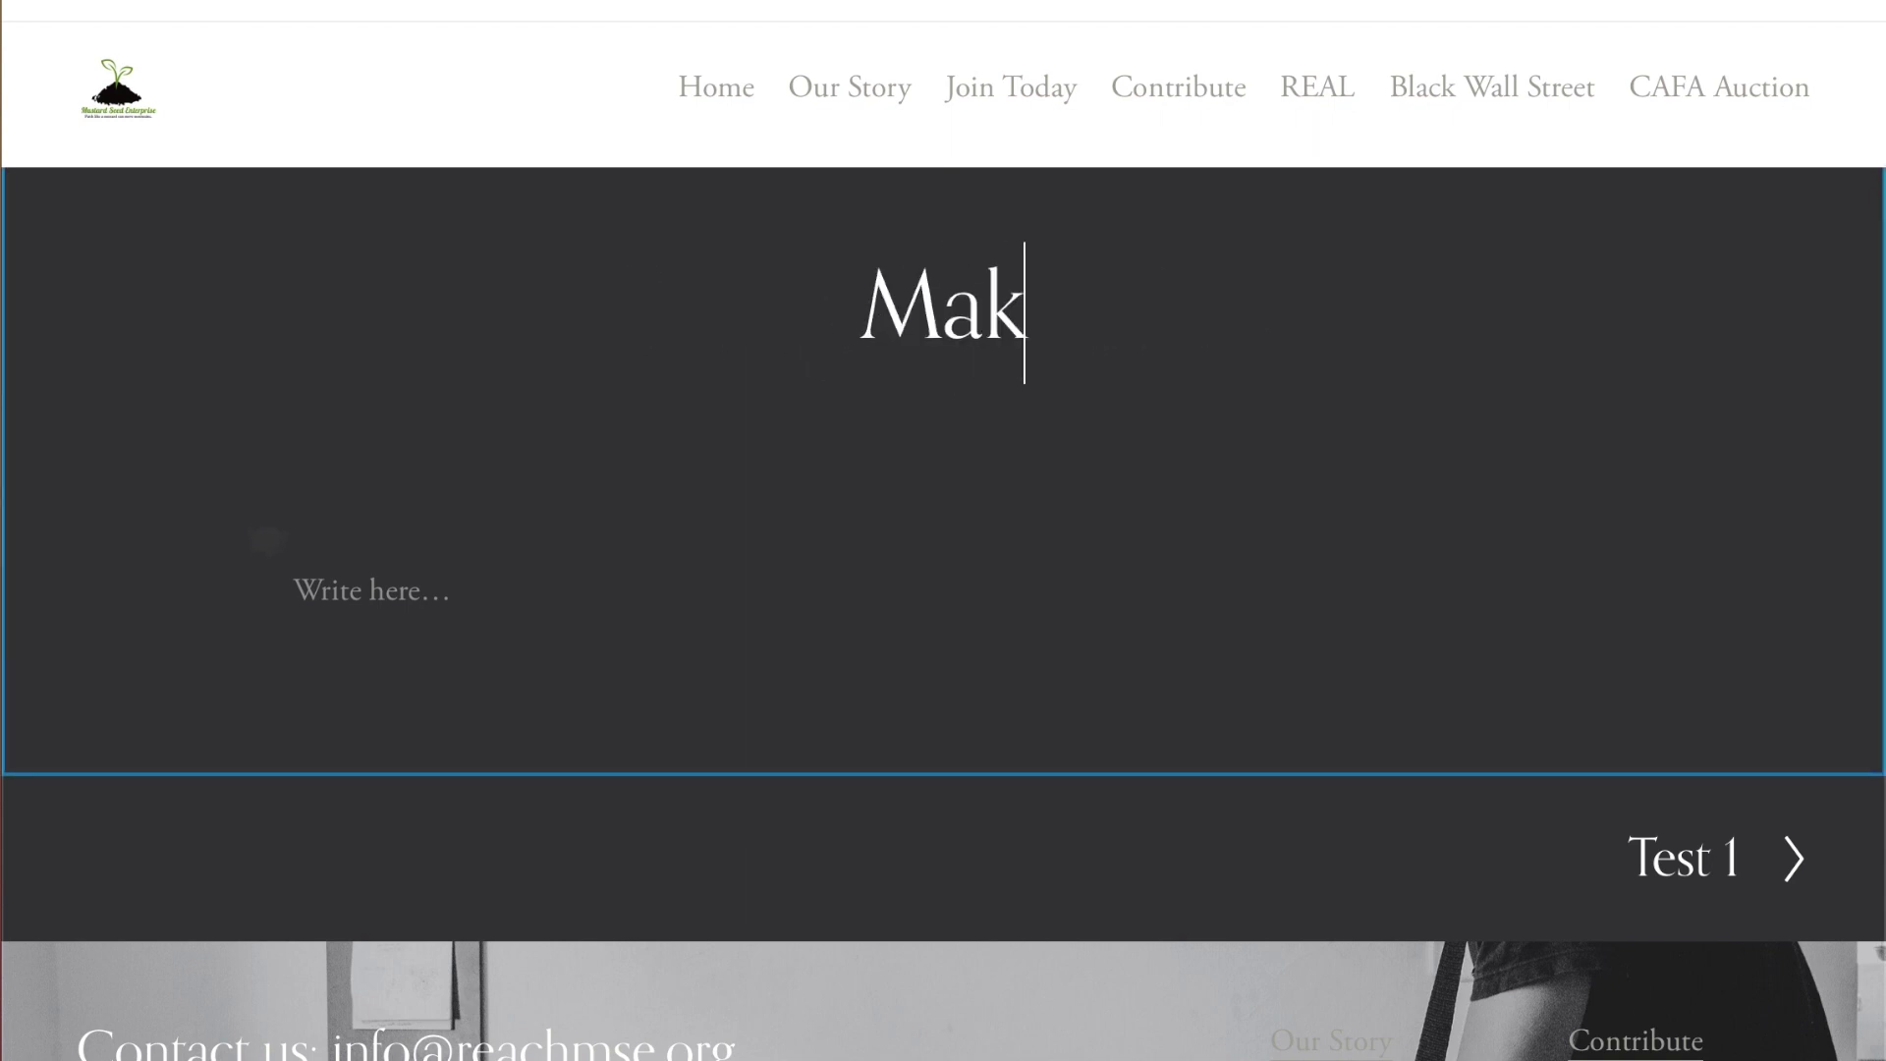
key(BackSpace)
key(BackSpace)
key(BackSpace)
key(BackSpace)
text(L)
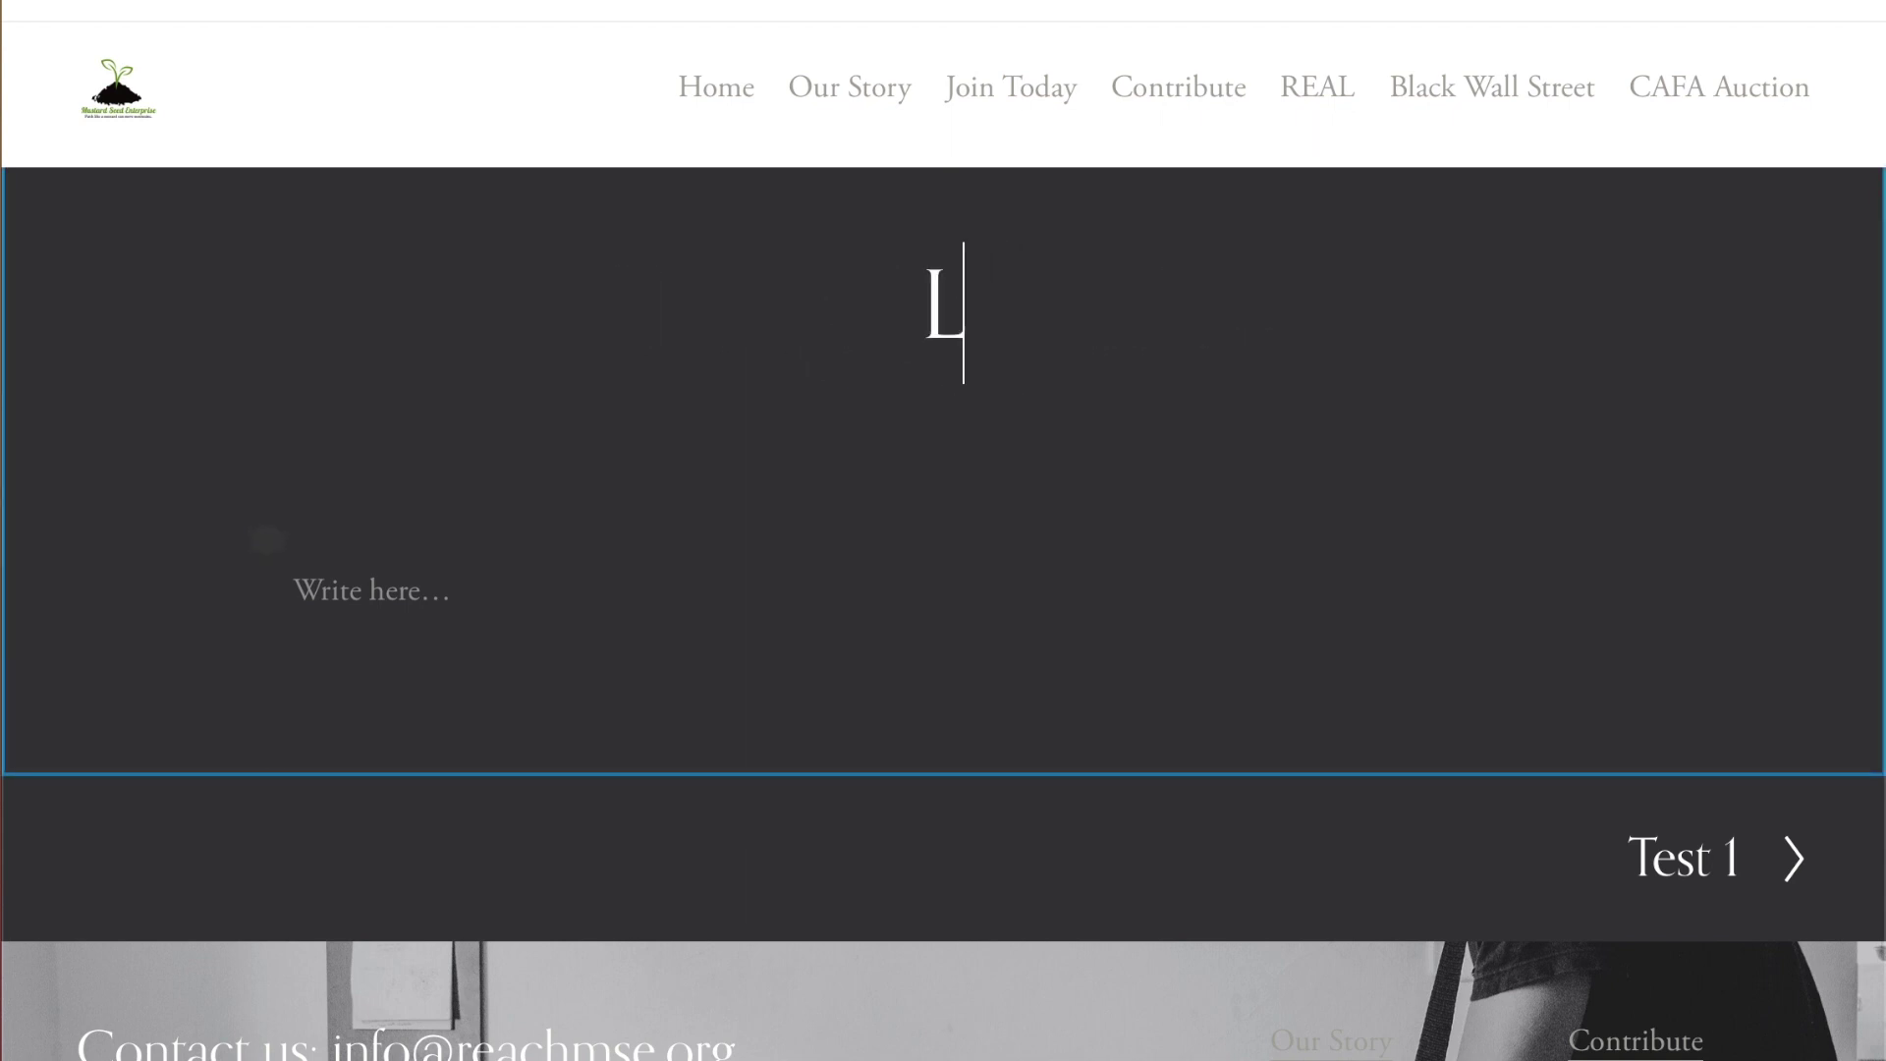
text(ast to First)
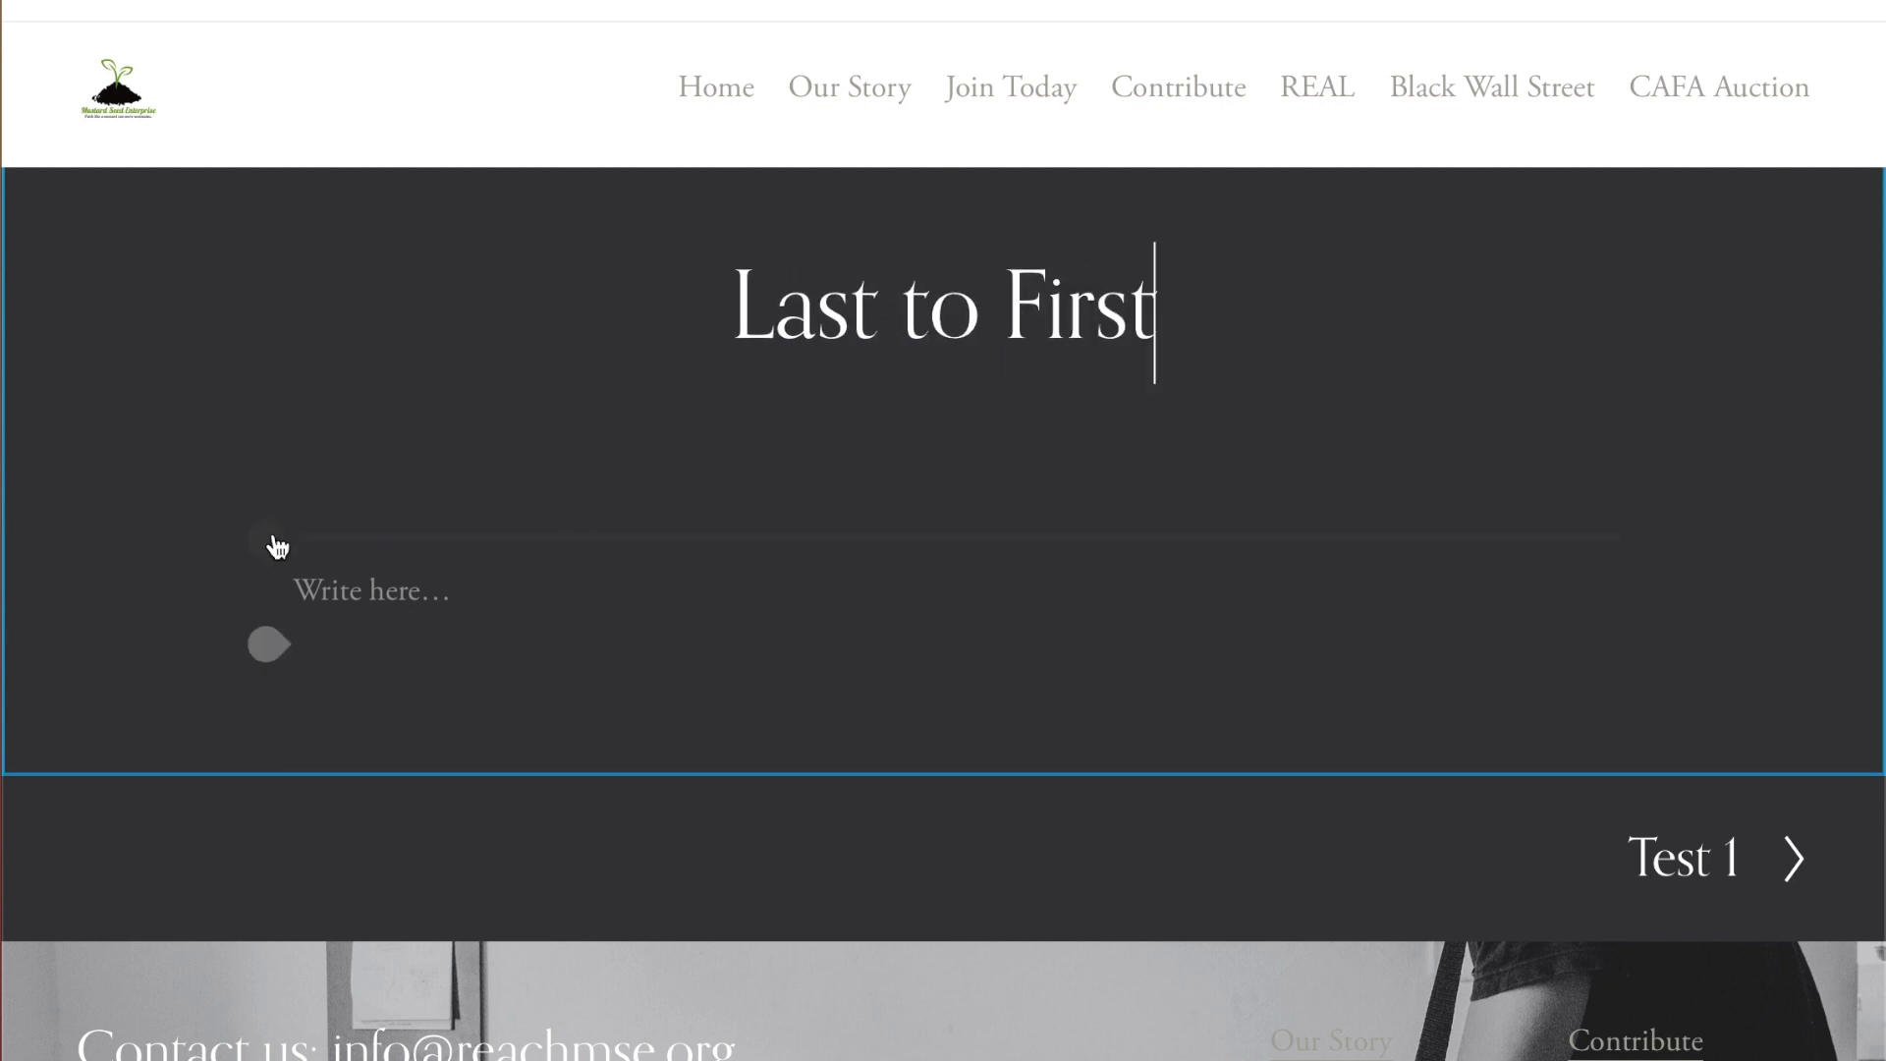
- Insert an image block with a free stock photo into the post
click(276, 544)
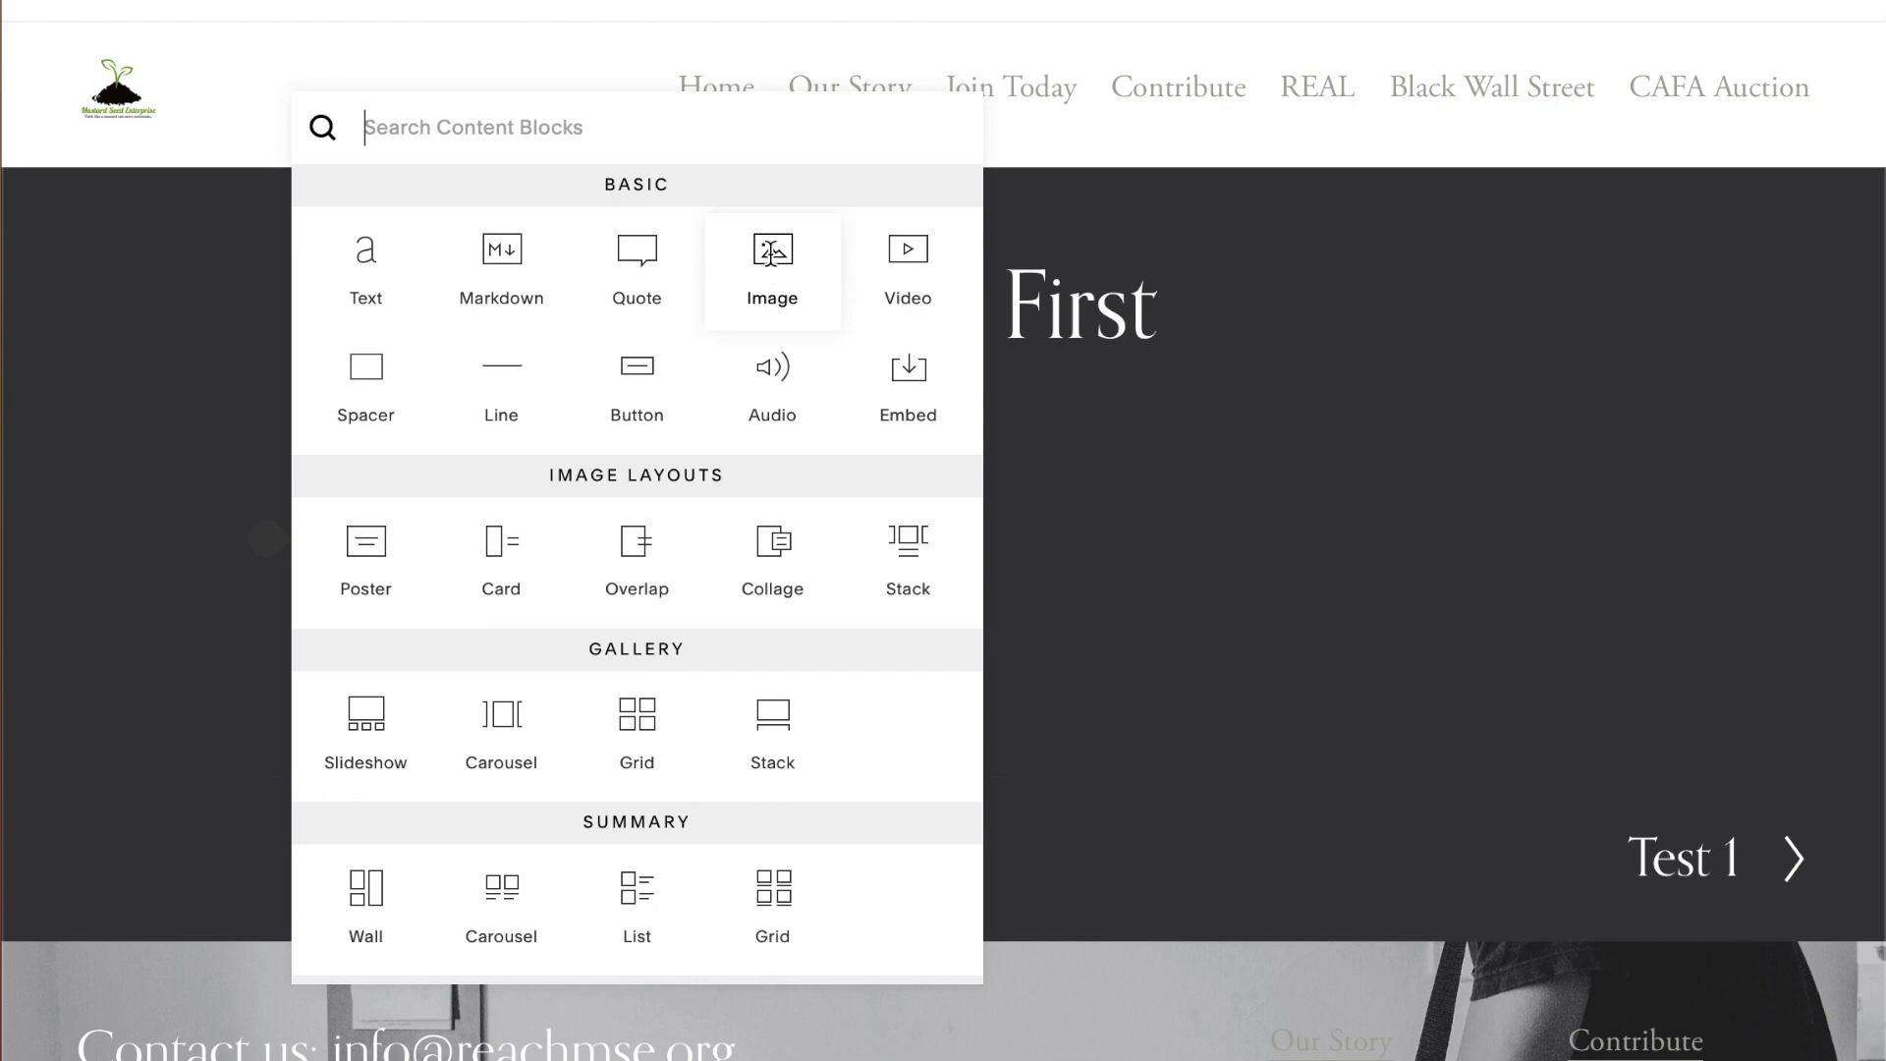
click(773, 254)
click(1489, 654)
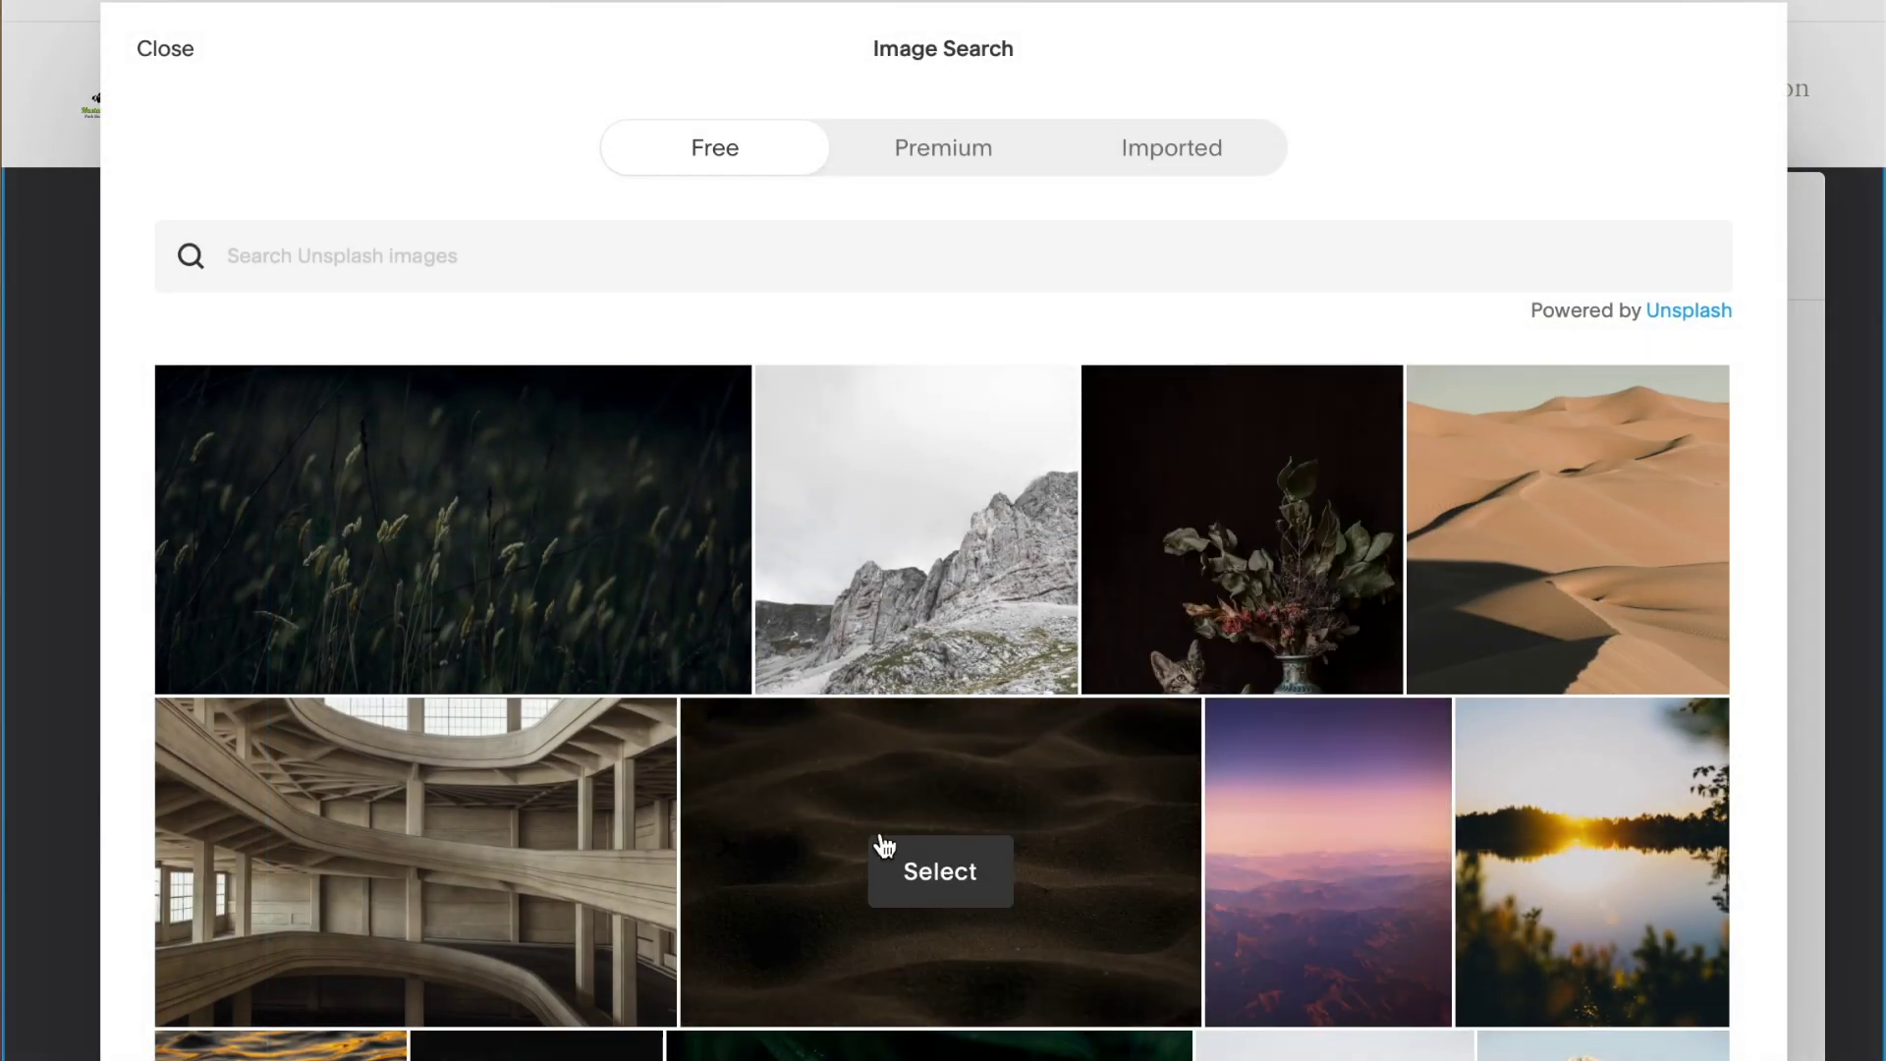
click(899, 869)
click(1282, 757)
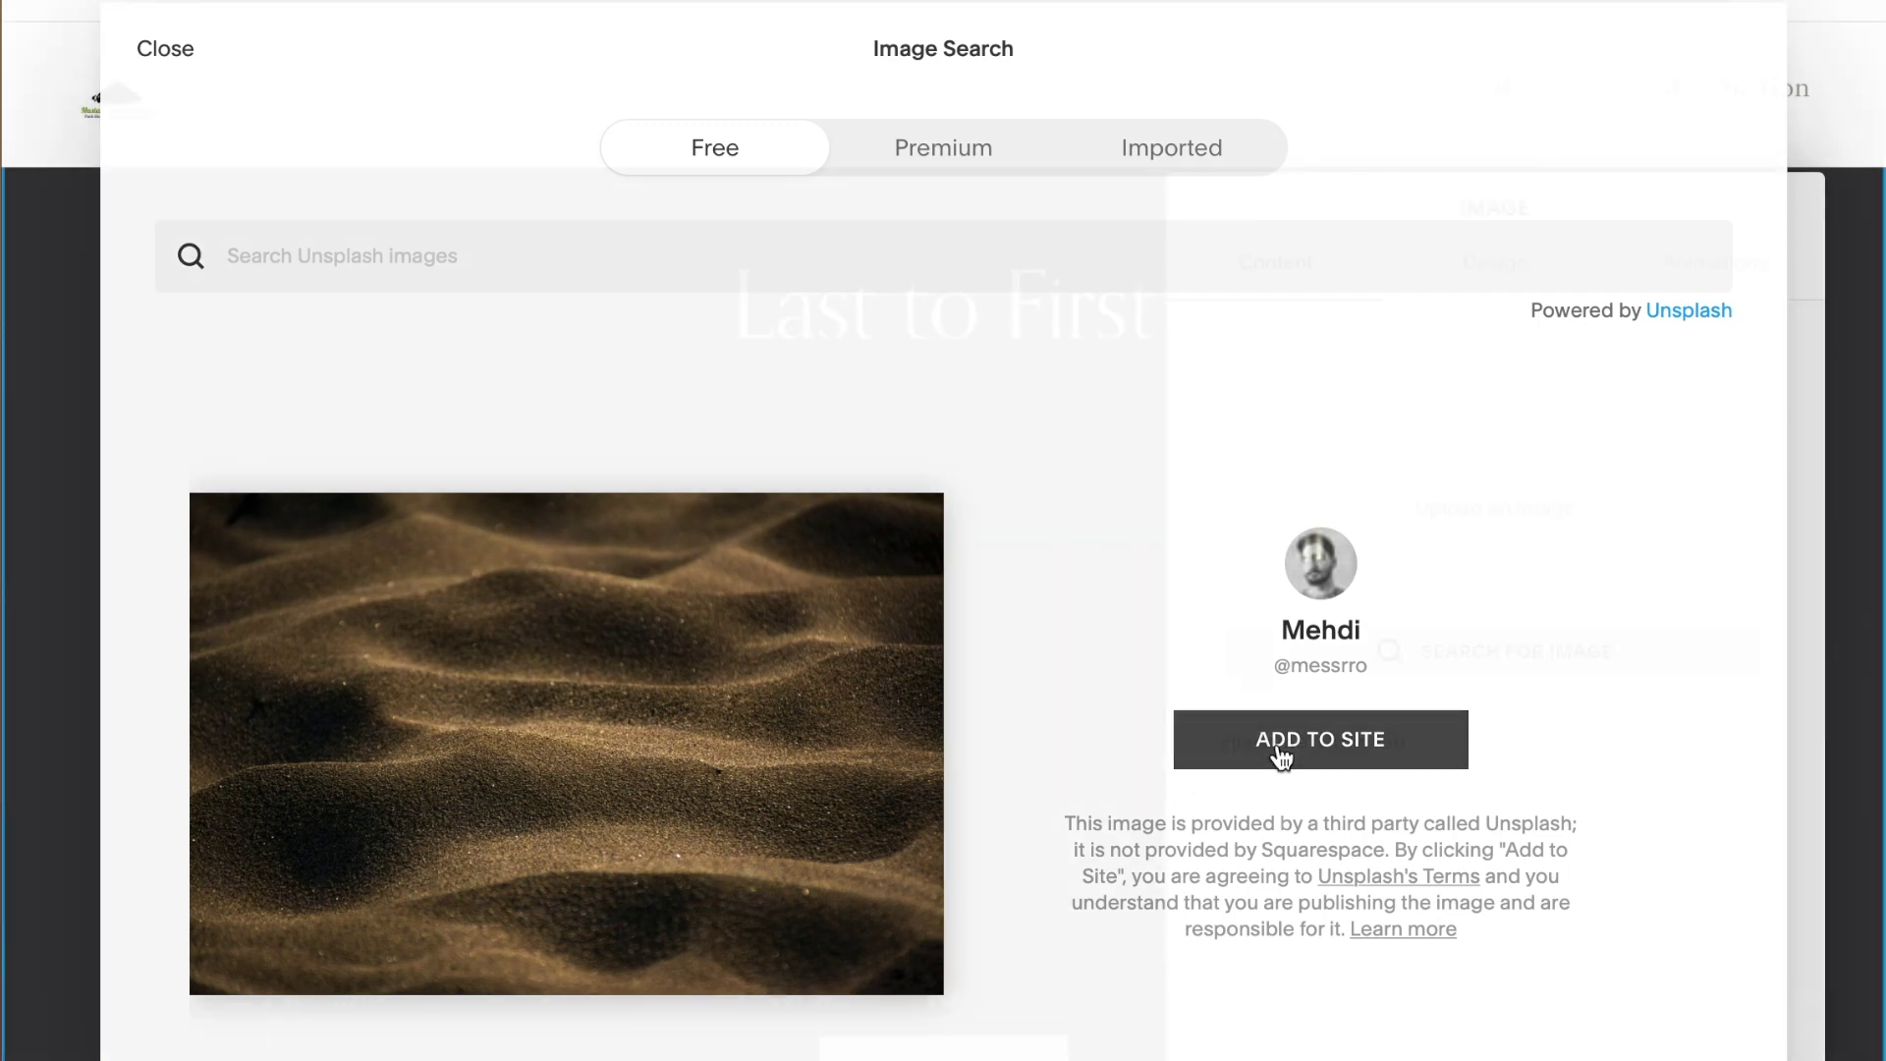
key(Escape)
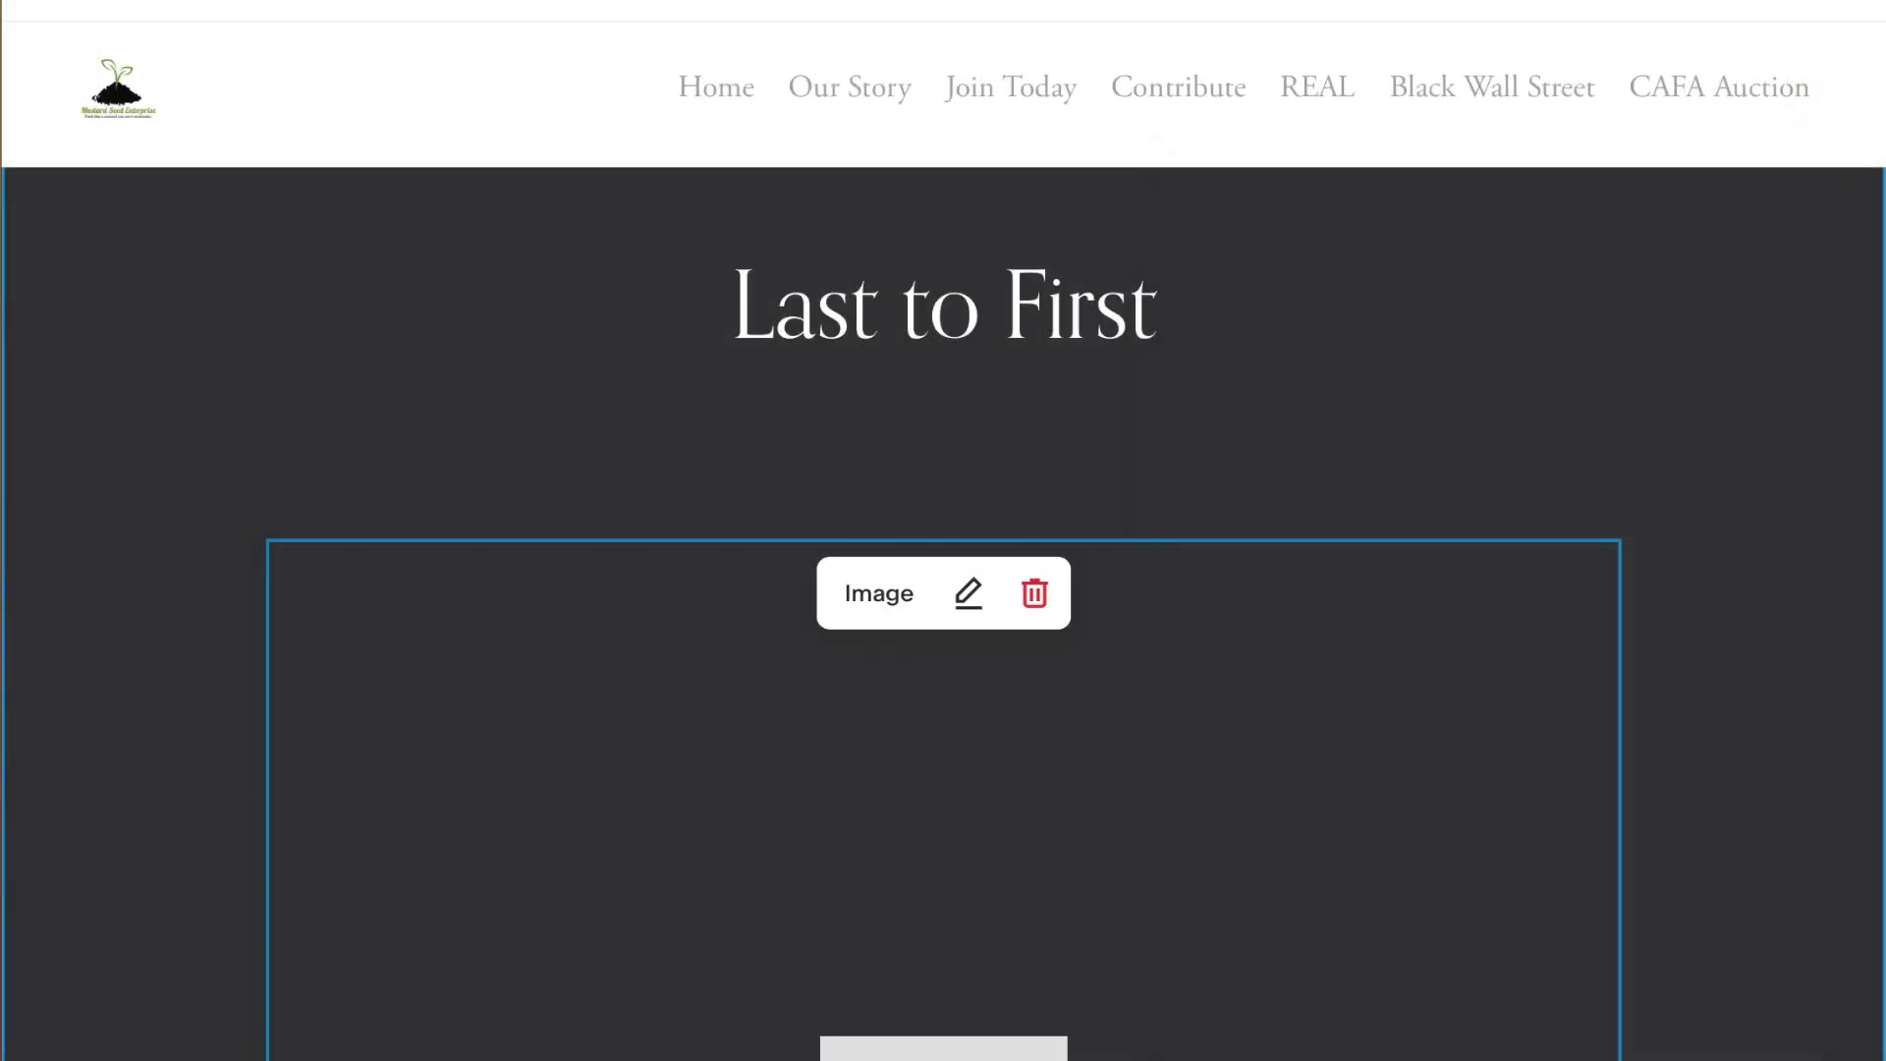
- Add the line 'This is a must or the order will be weird.' and publish the post
scroll(1415, 740, down, 6)
scroll(1413, 729, down, 3)
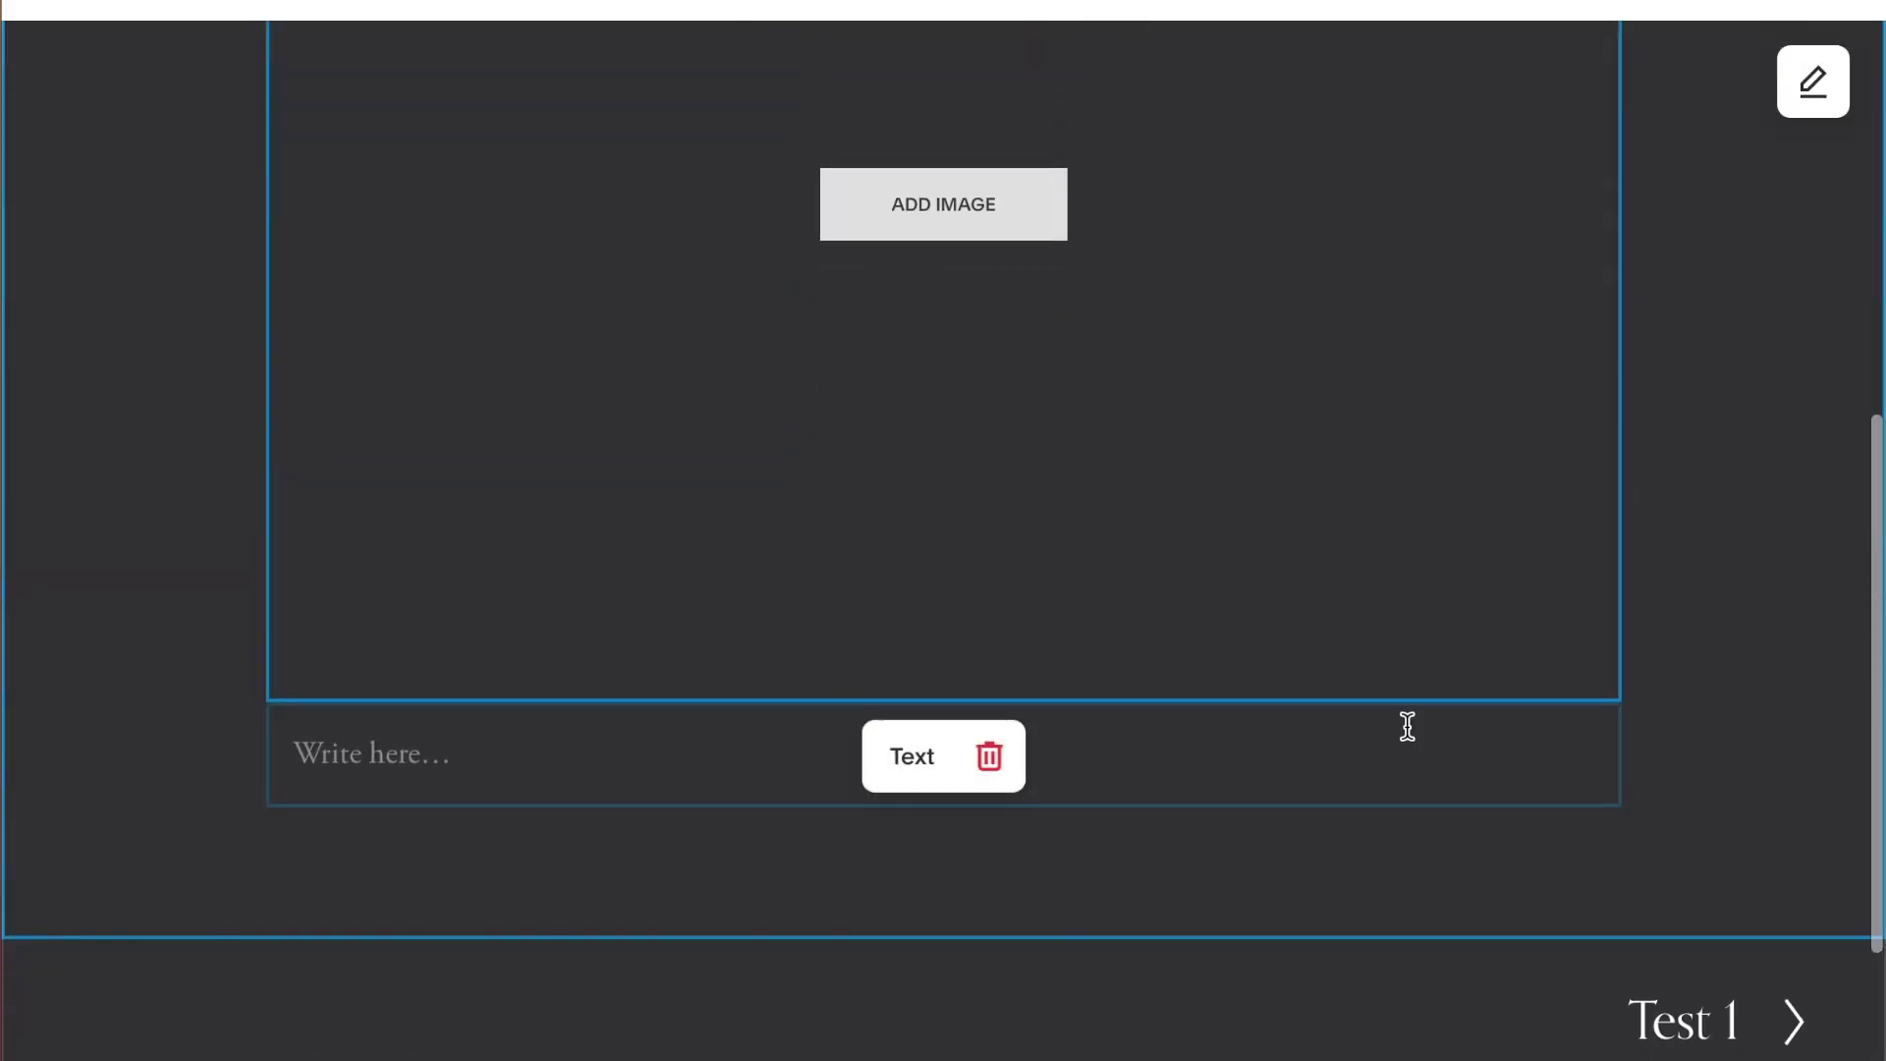
click(451, 759)
text(T)
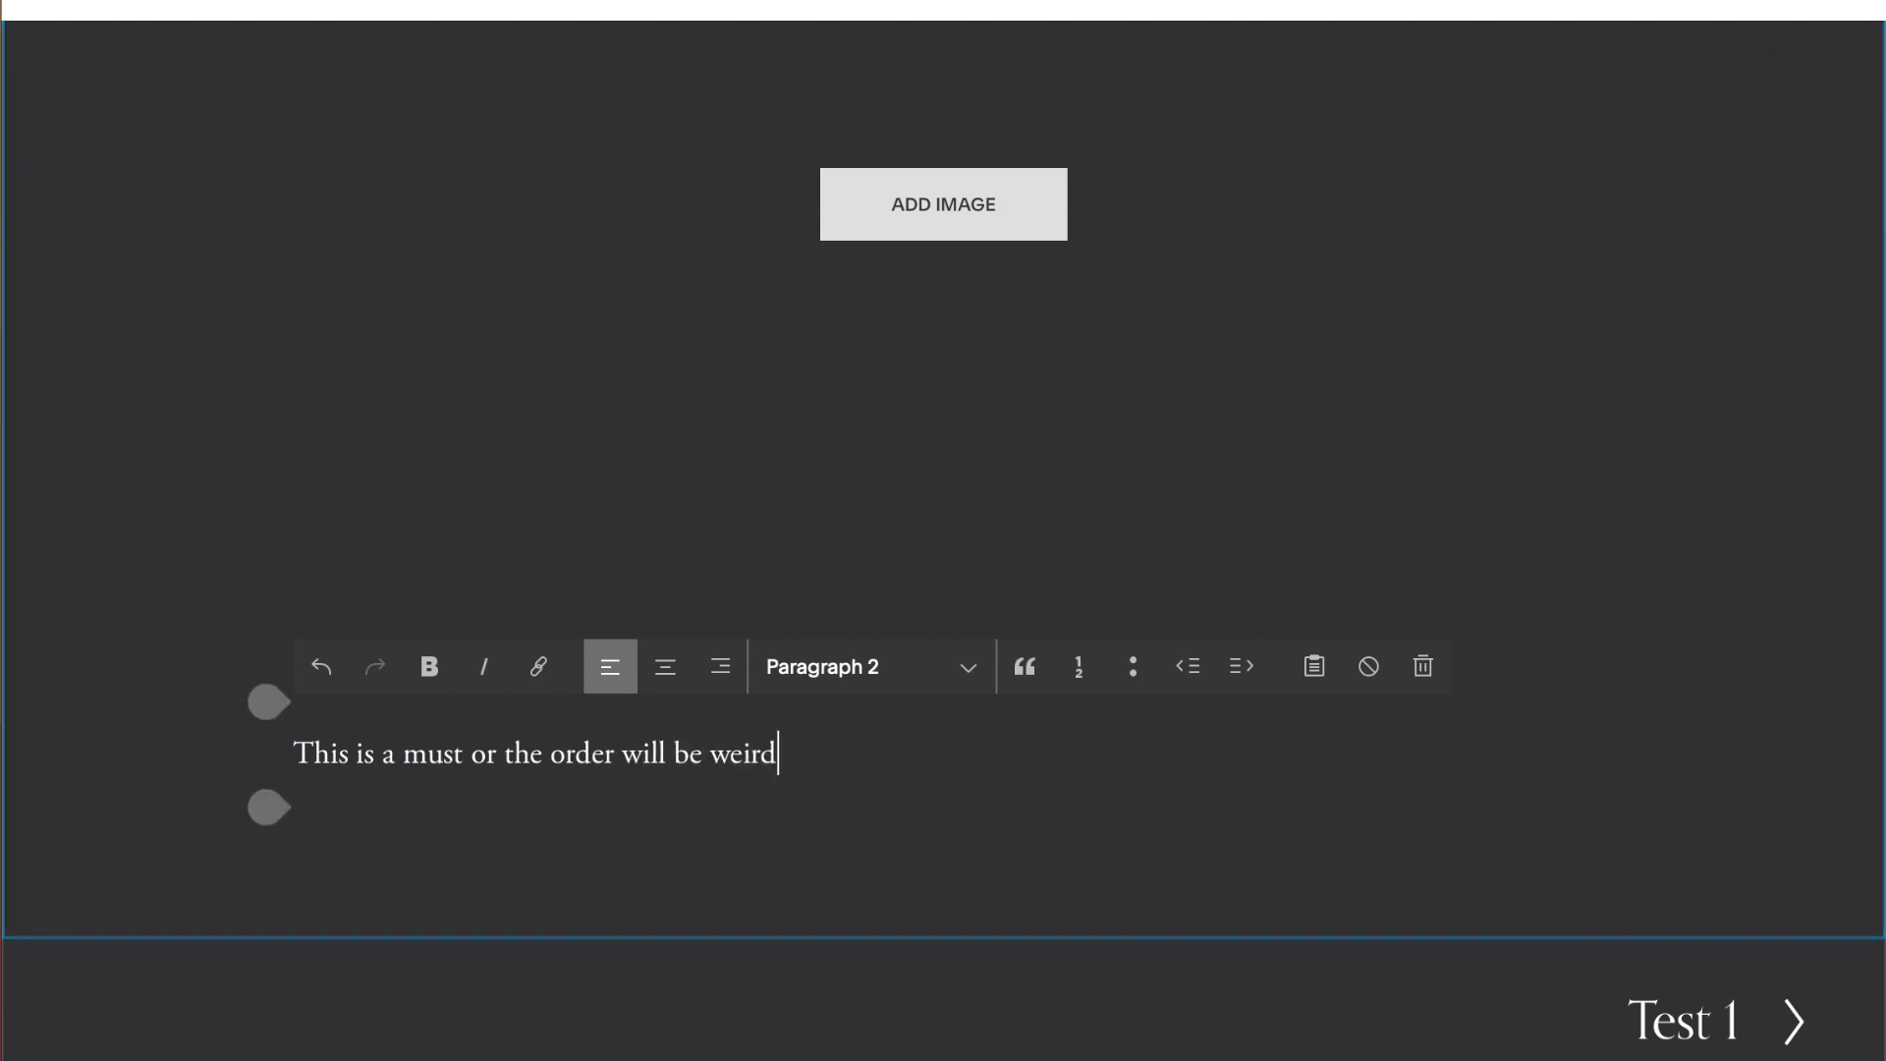
text(.)
click(147, 5)
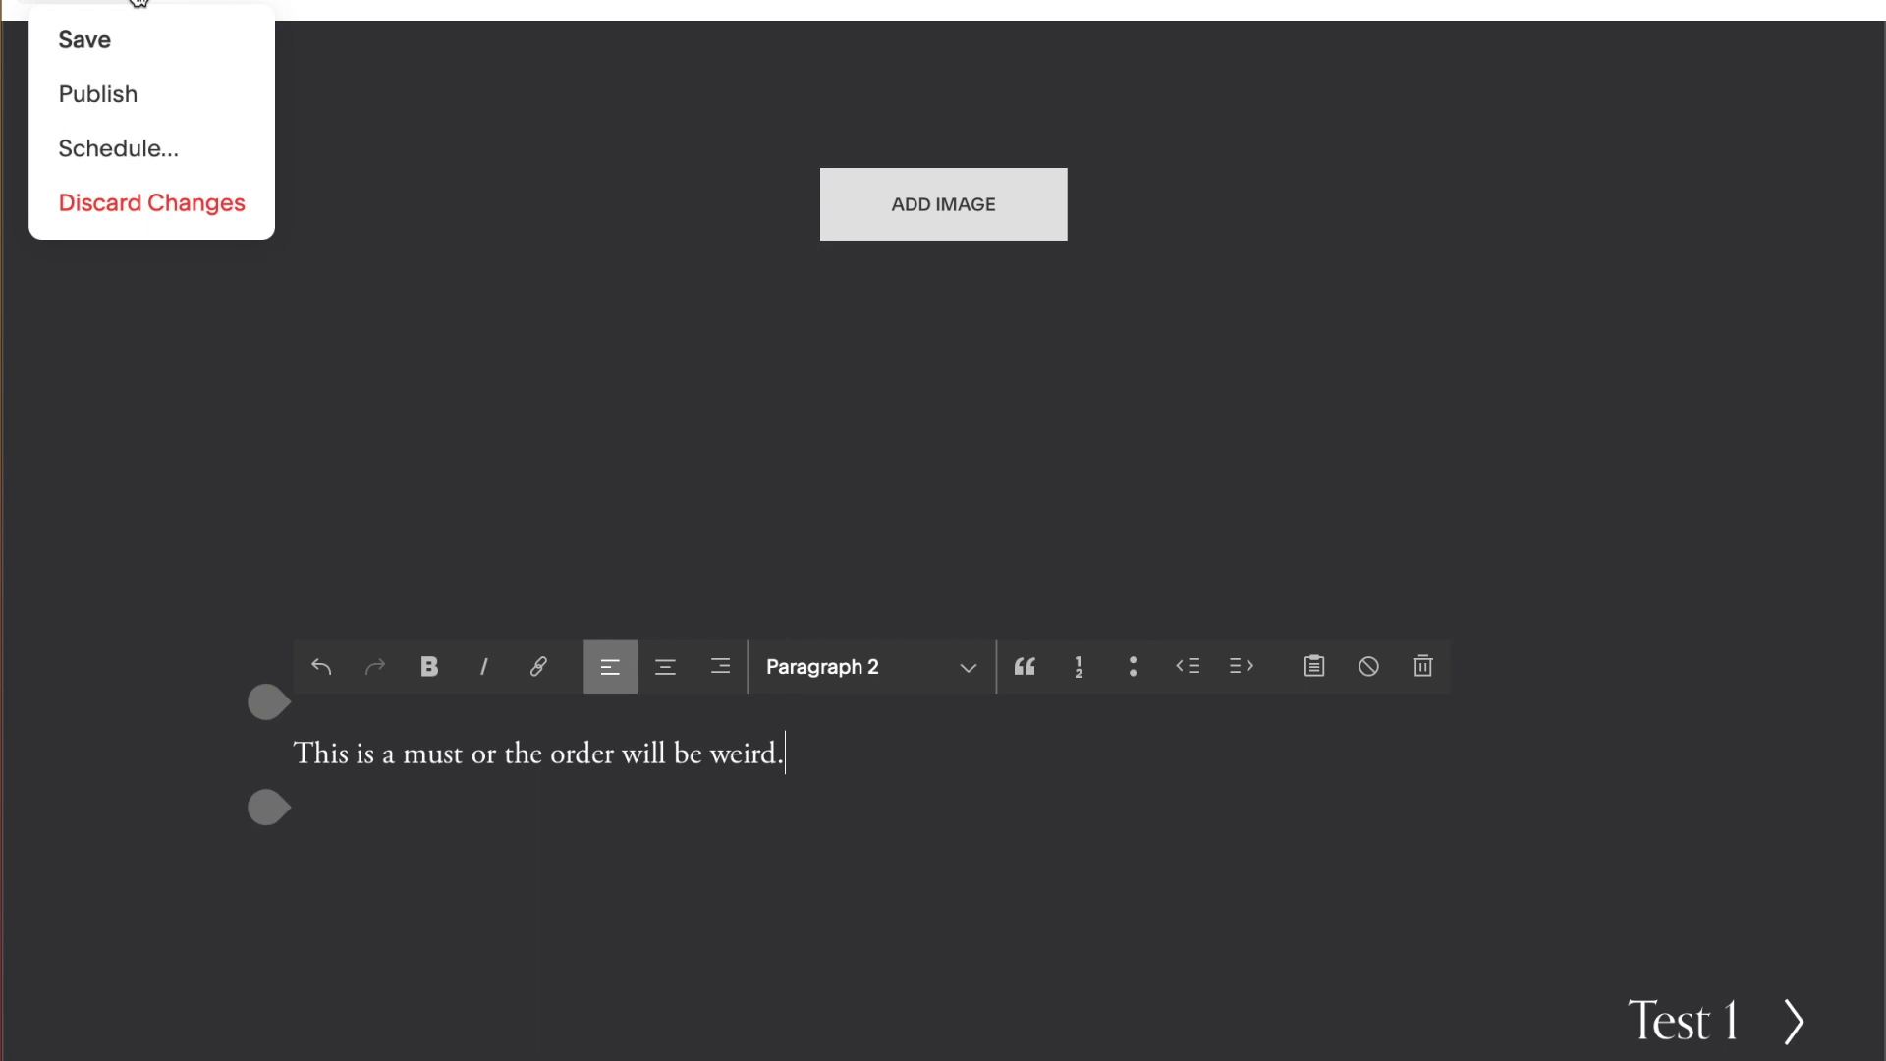
click(137, 117)
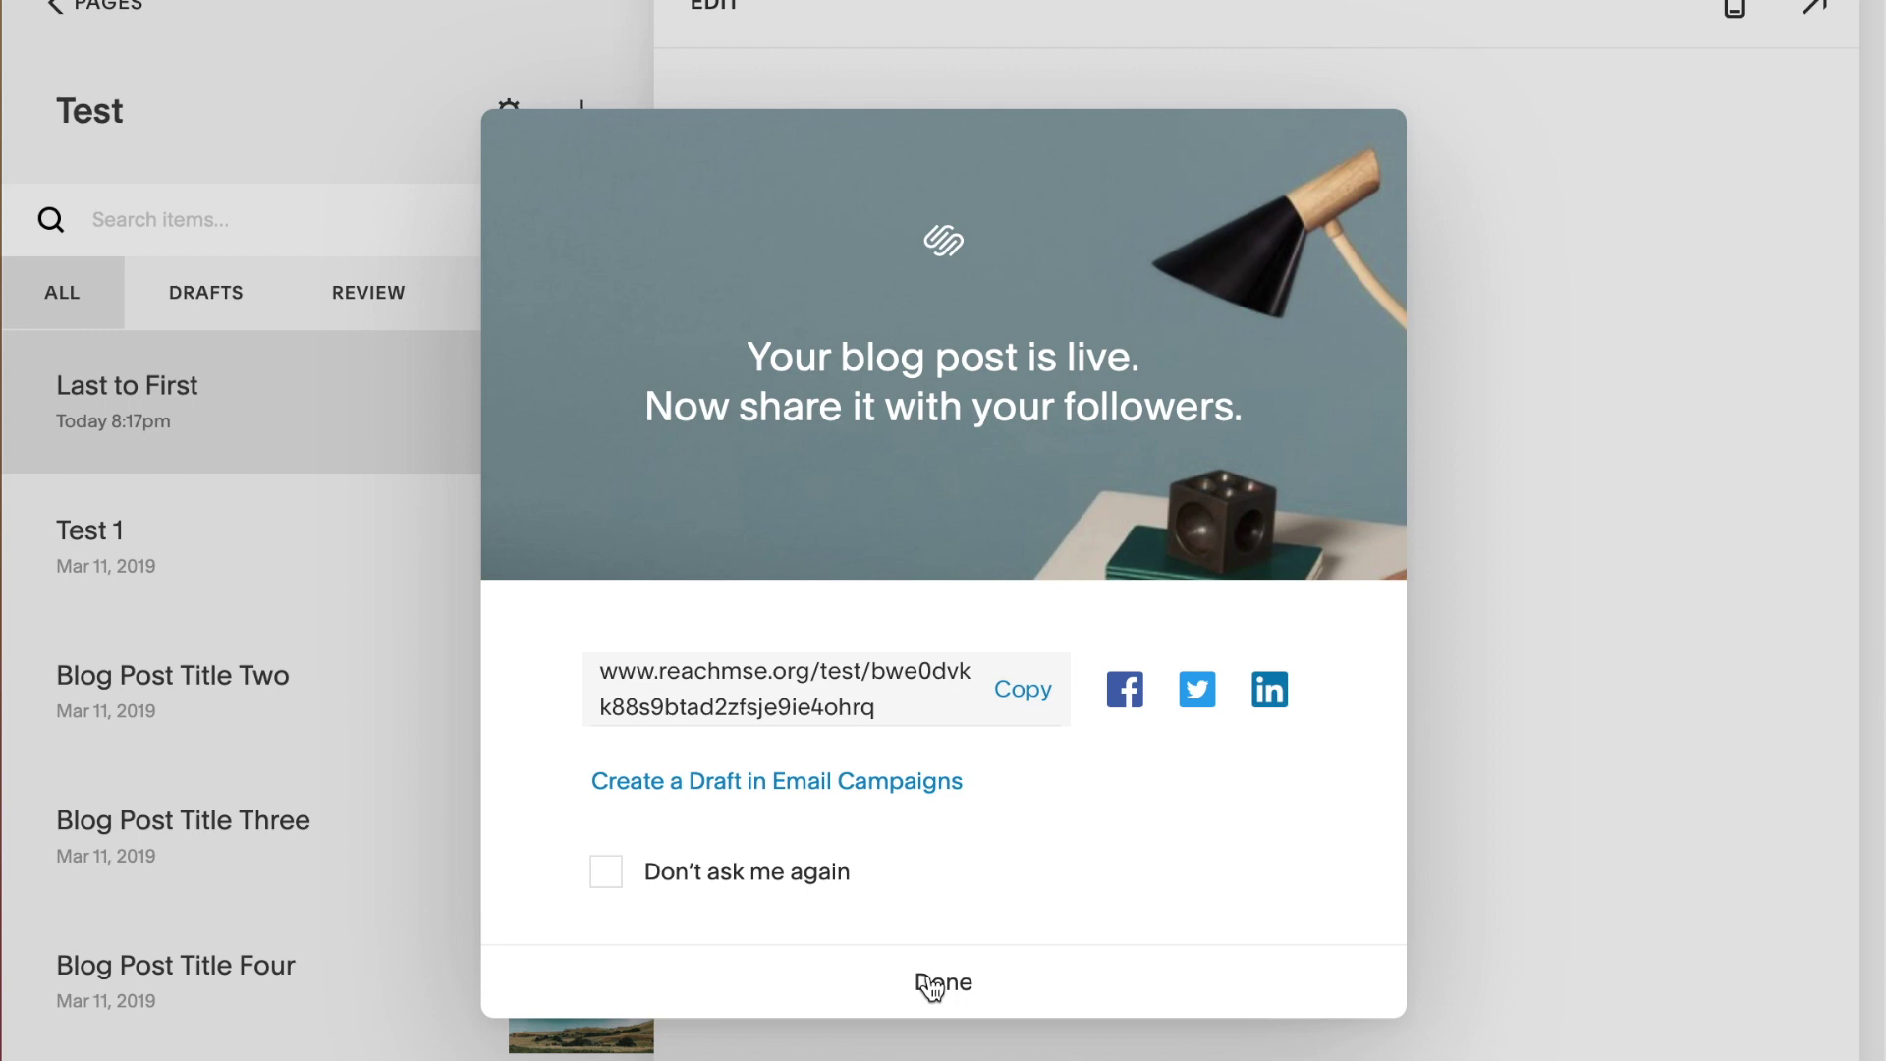
click(941, 982)
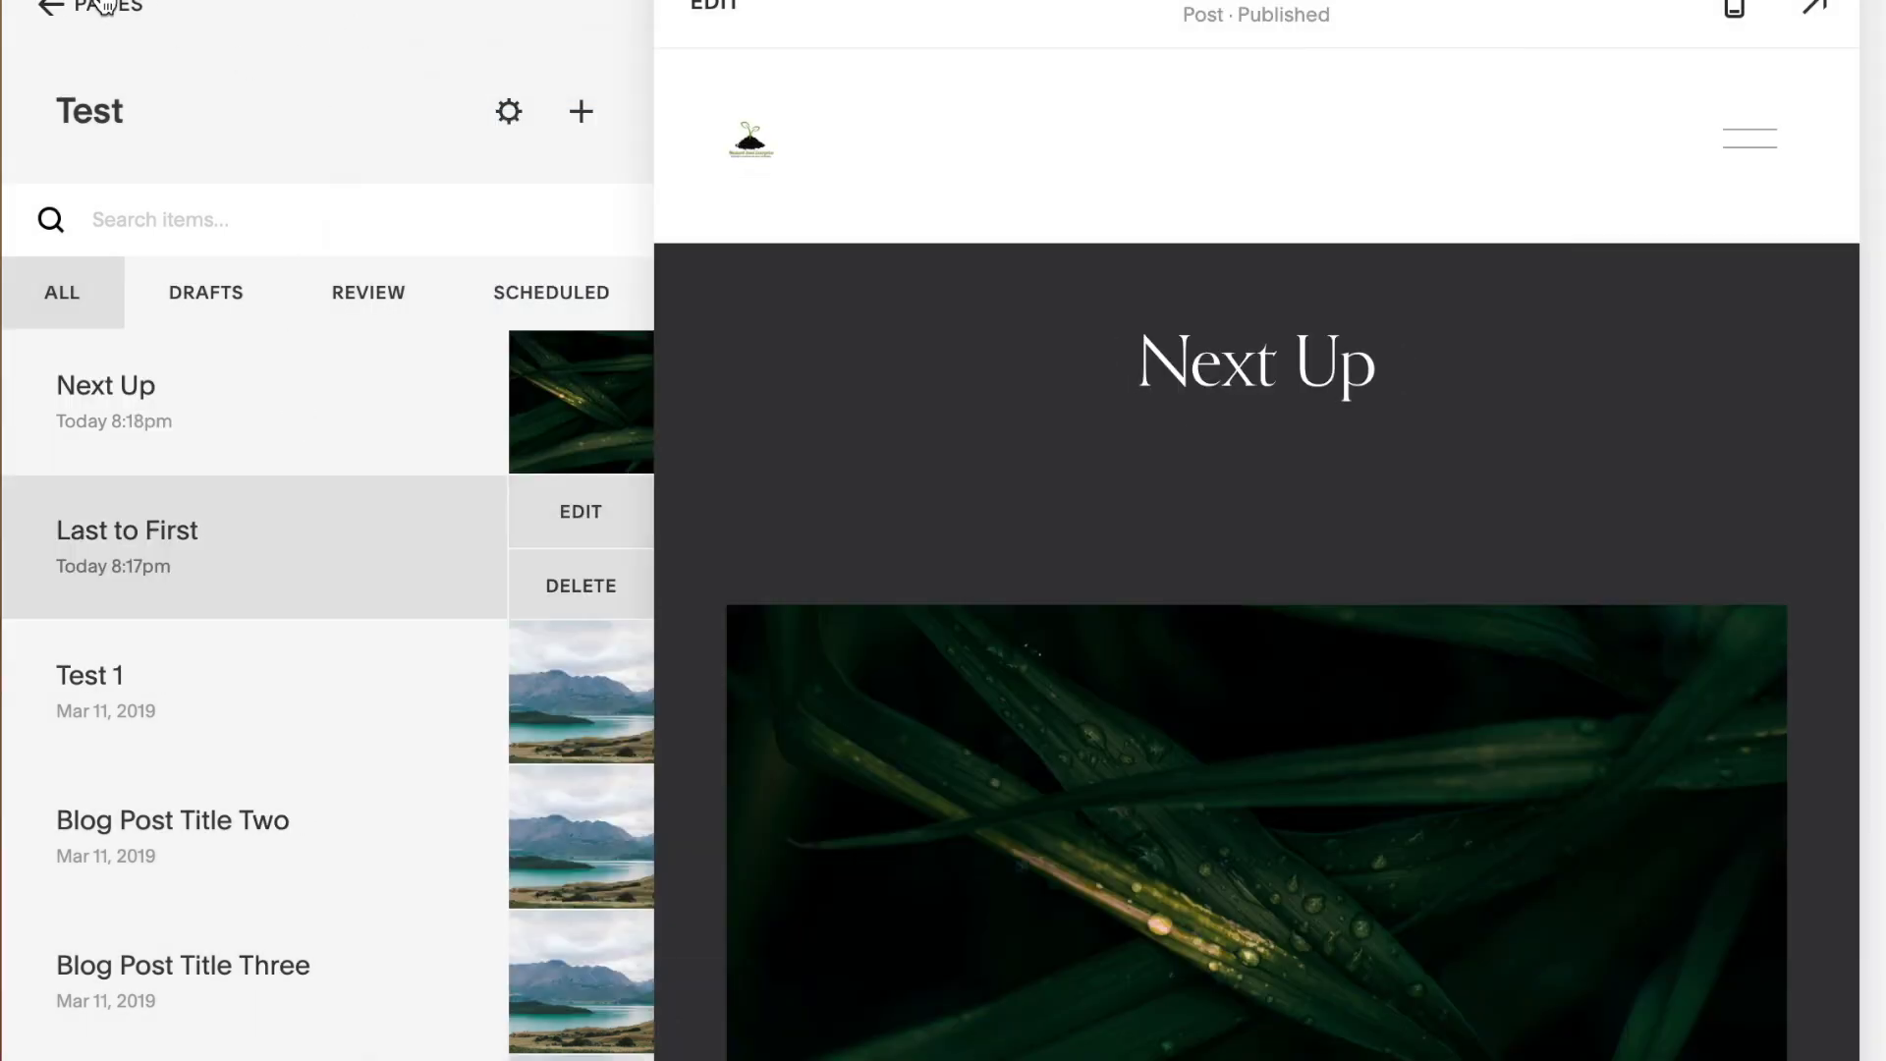
- Return to the pages list, preview Test Page's post grid, then open the Art Auction blog
click(104, 5)
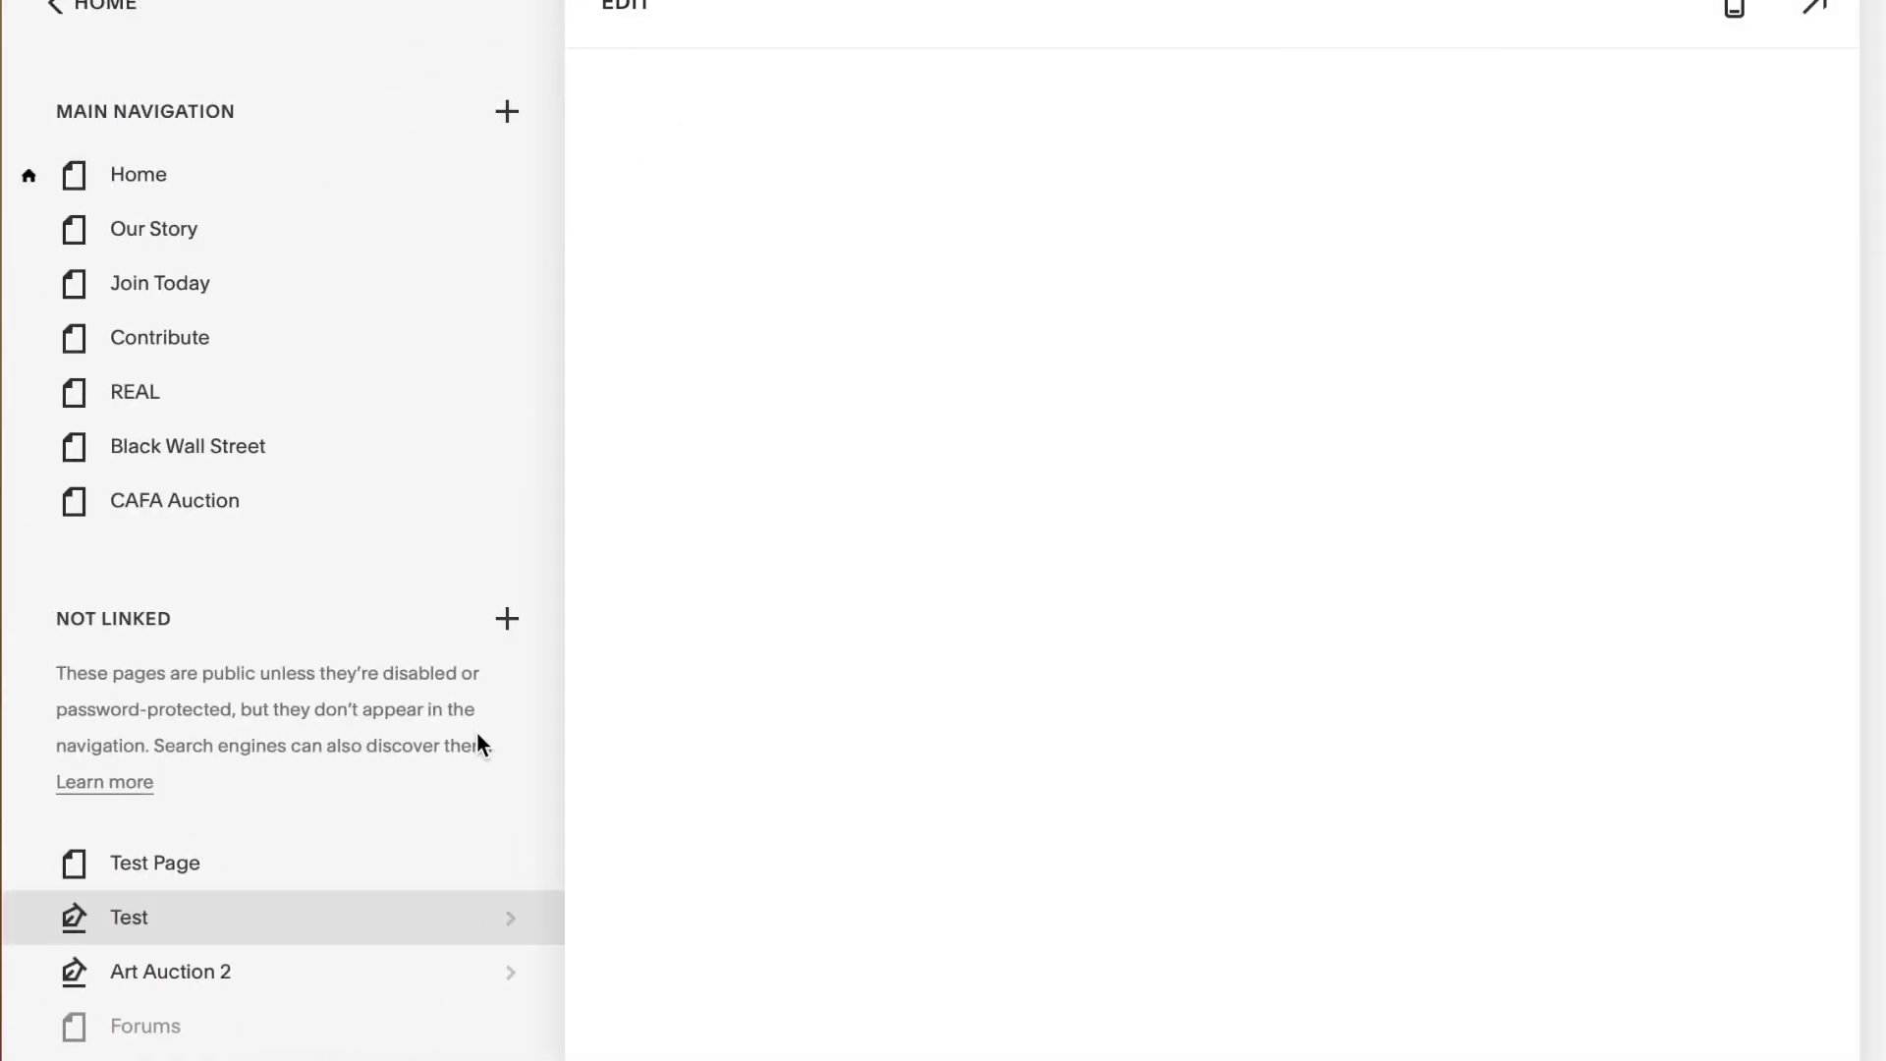
scroll(265, 851, down, 2)
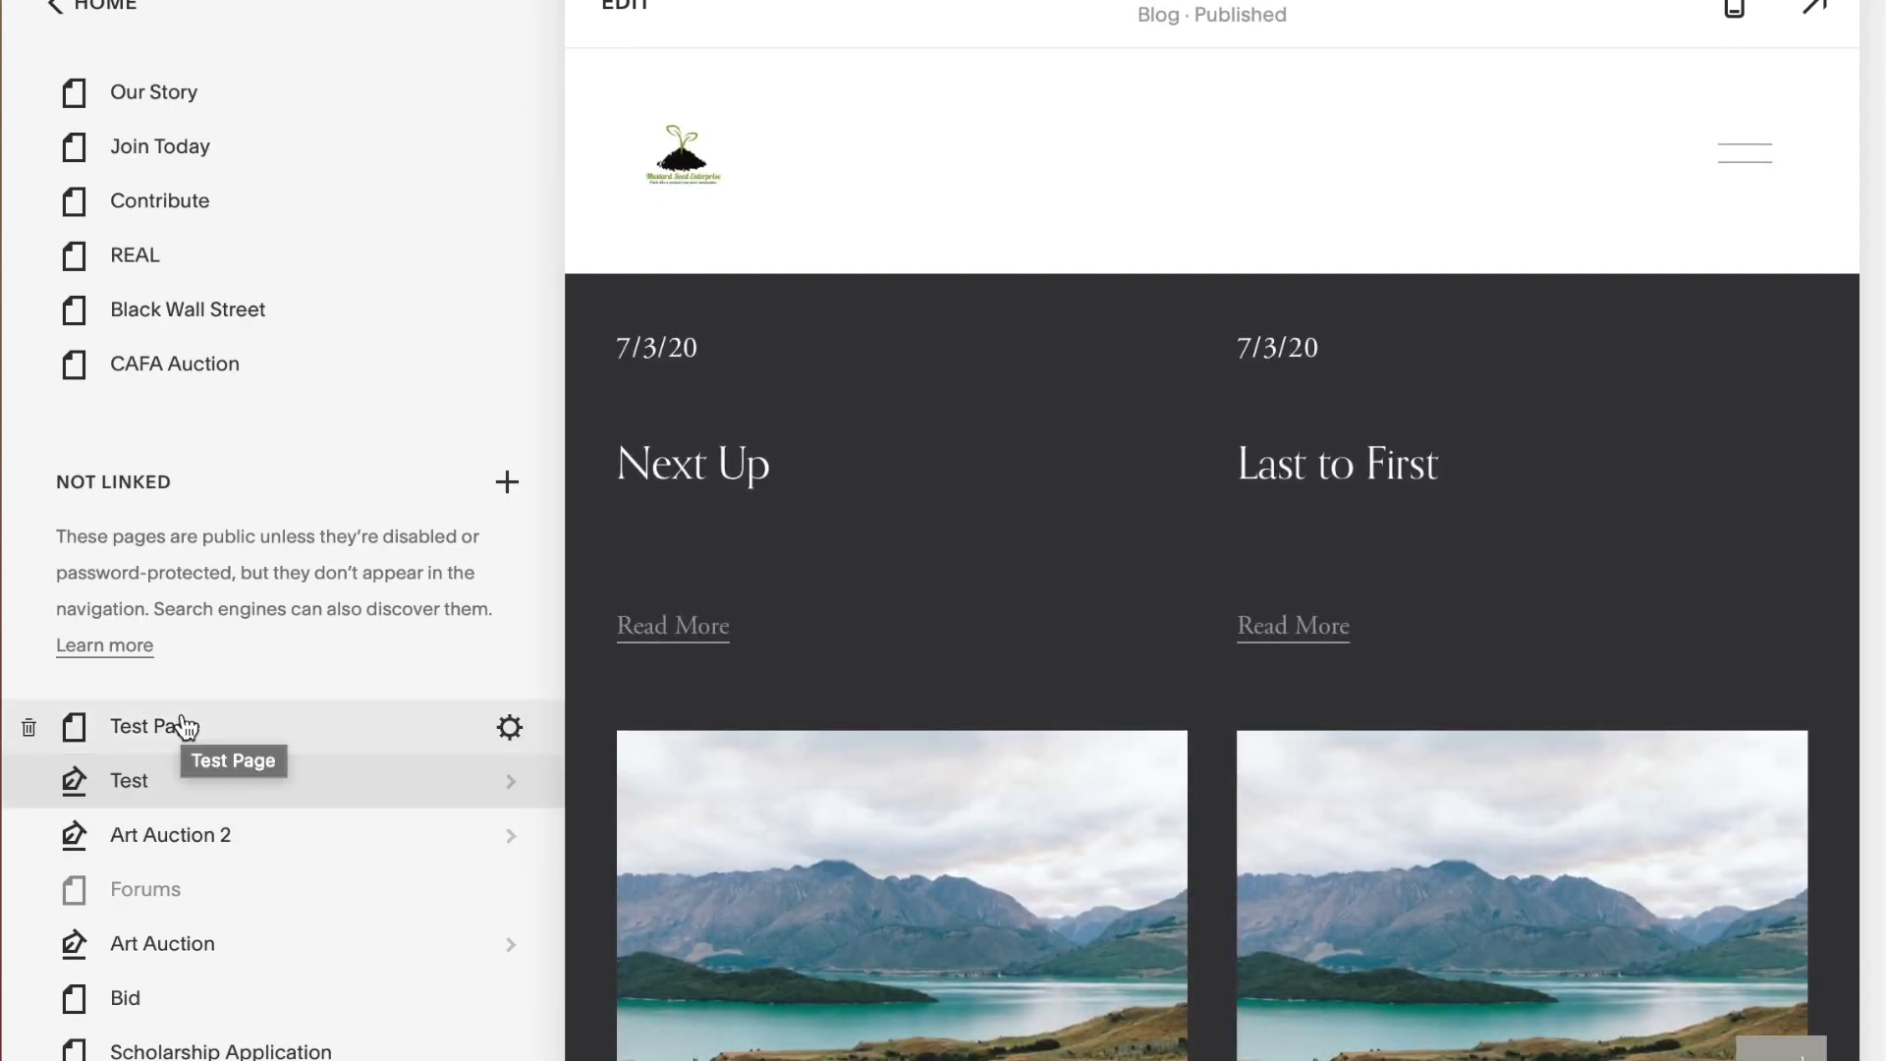
click(185, 727)
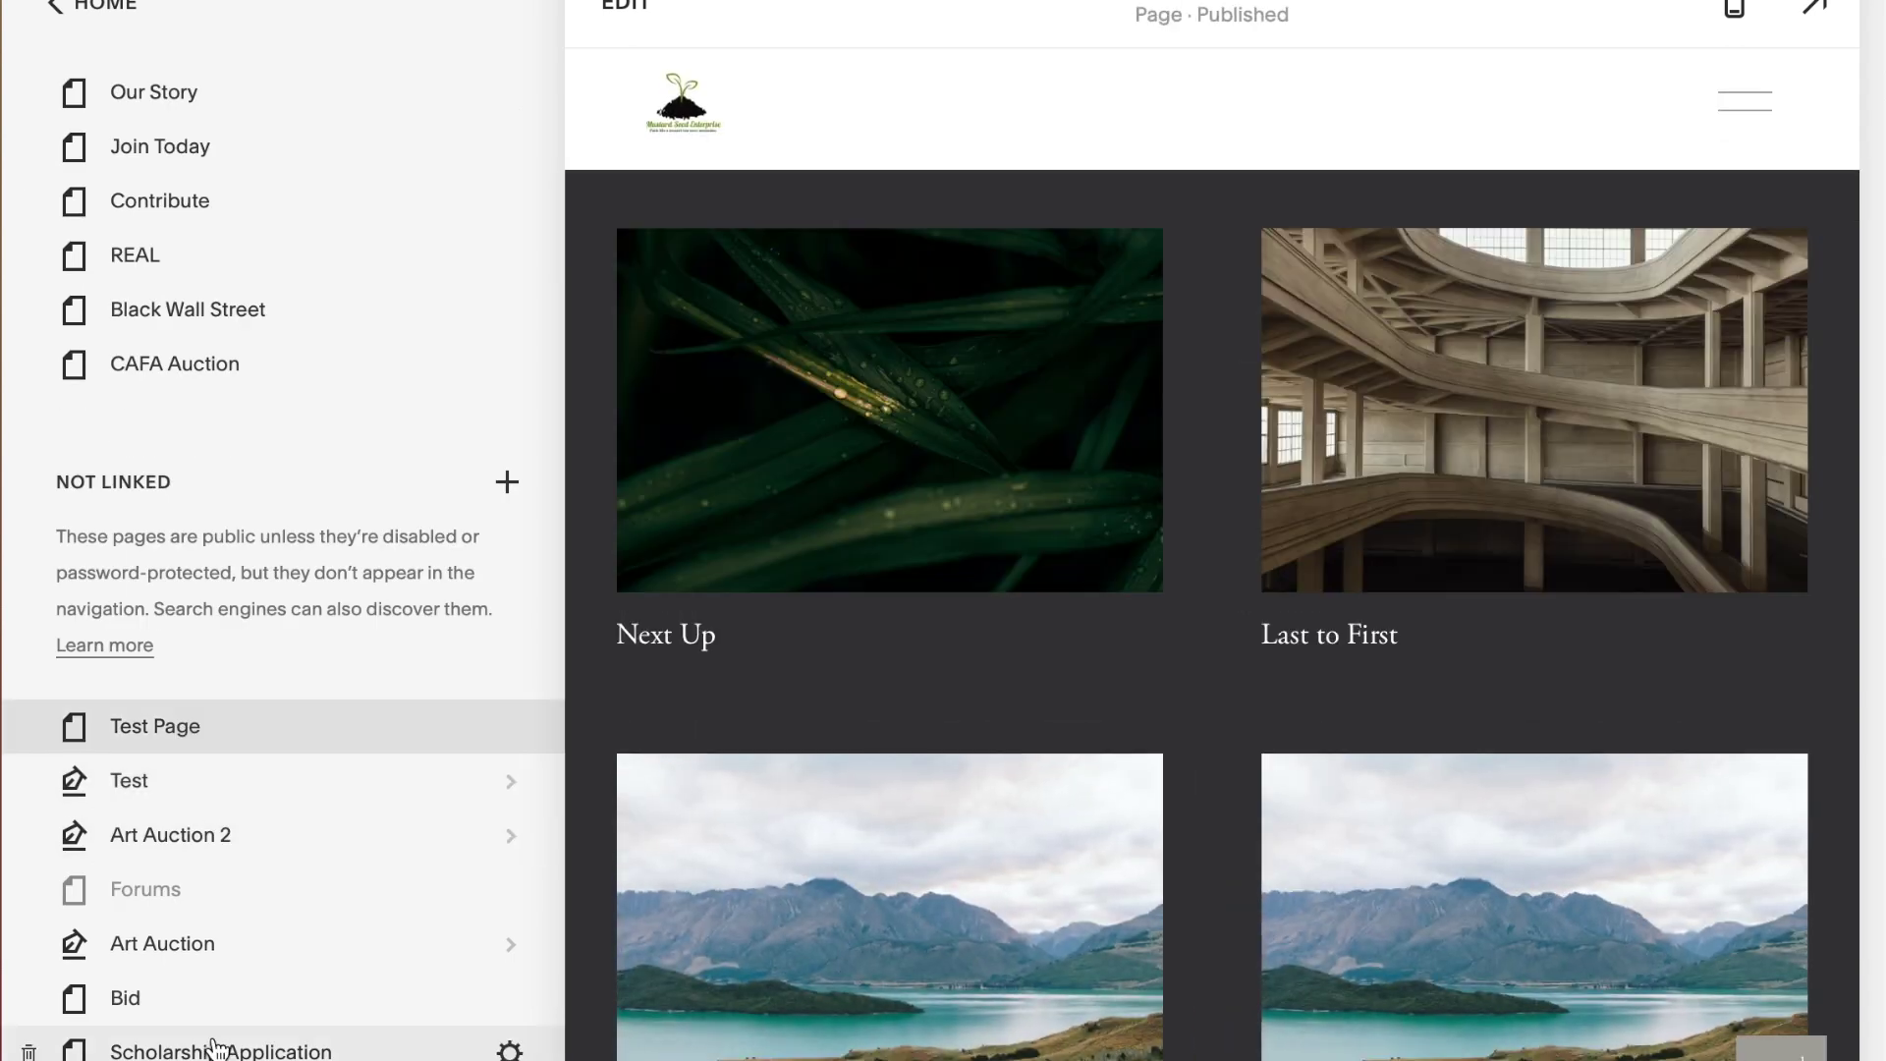
click(218, 946)
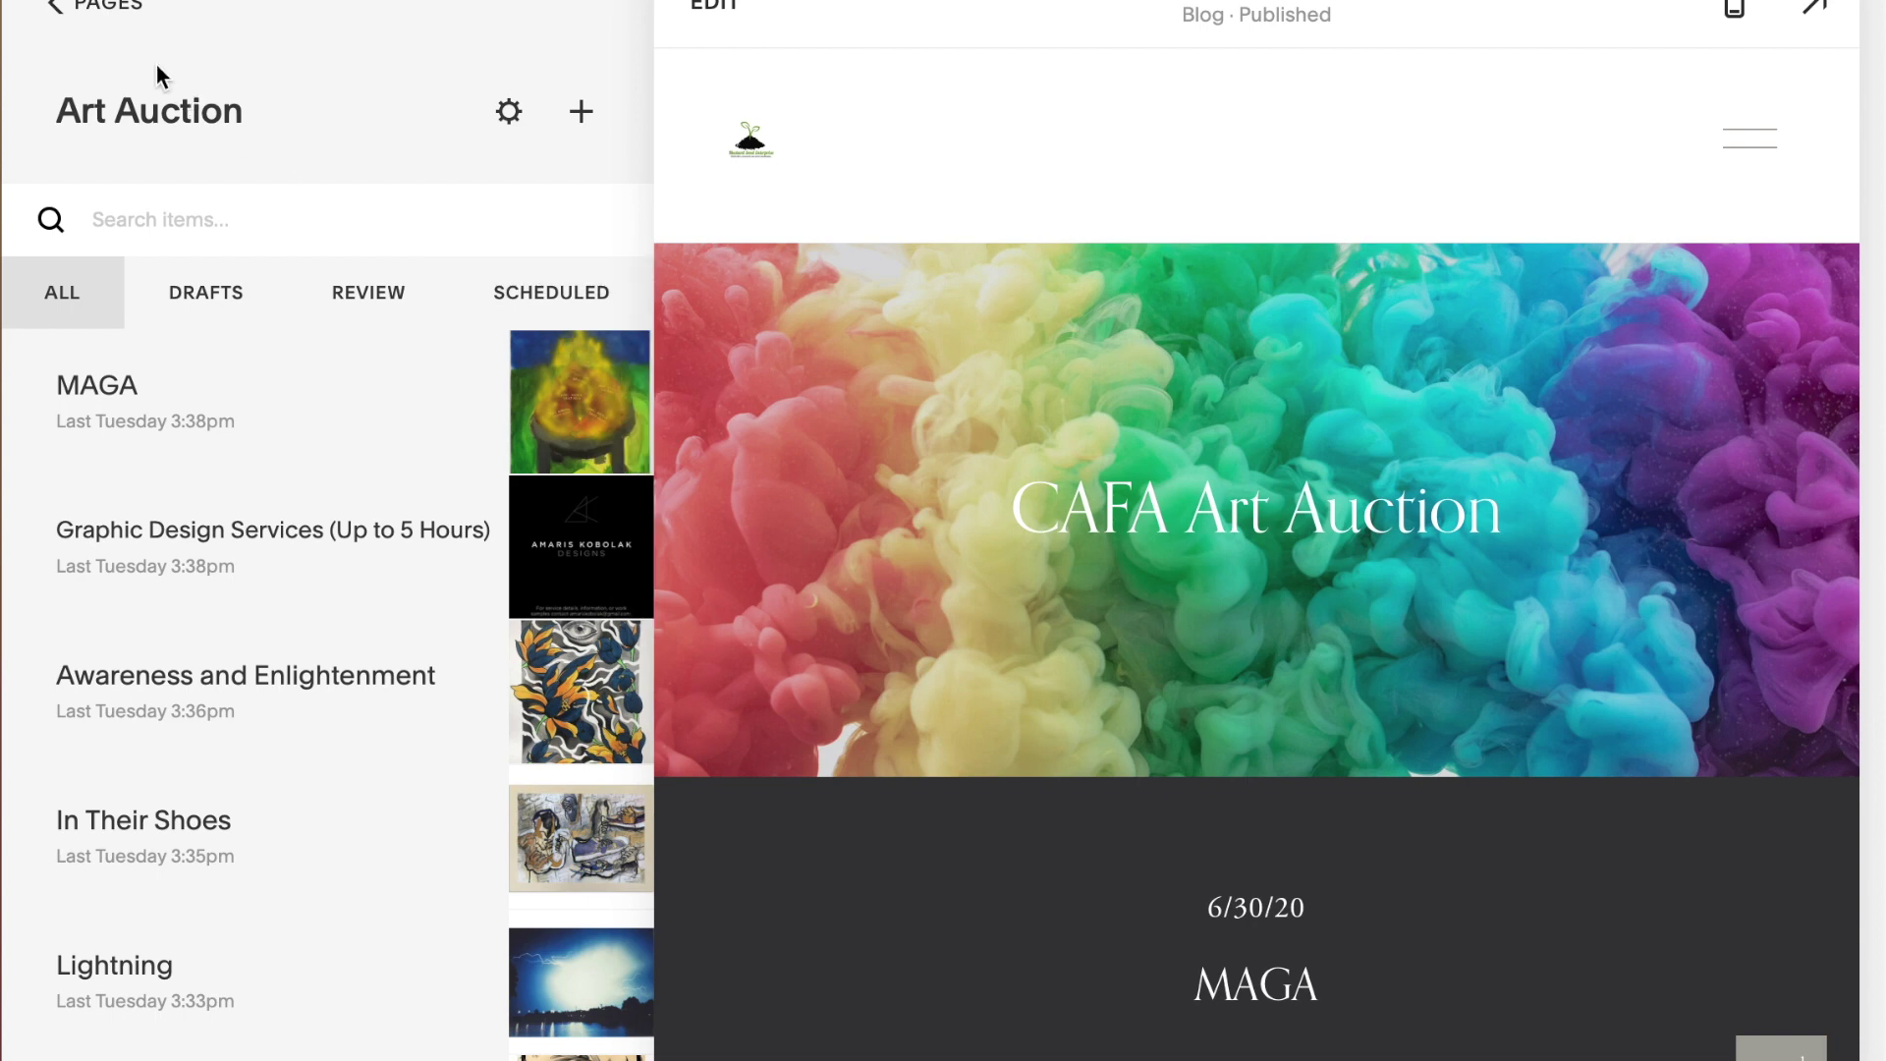
- Look over the Art Auction 2 blog's posts, then open the CAFA Auction page from Pages
click(83, 15)
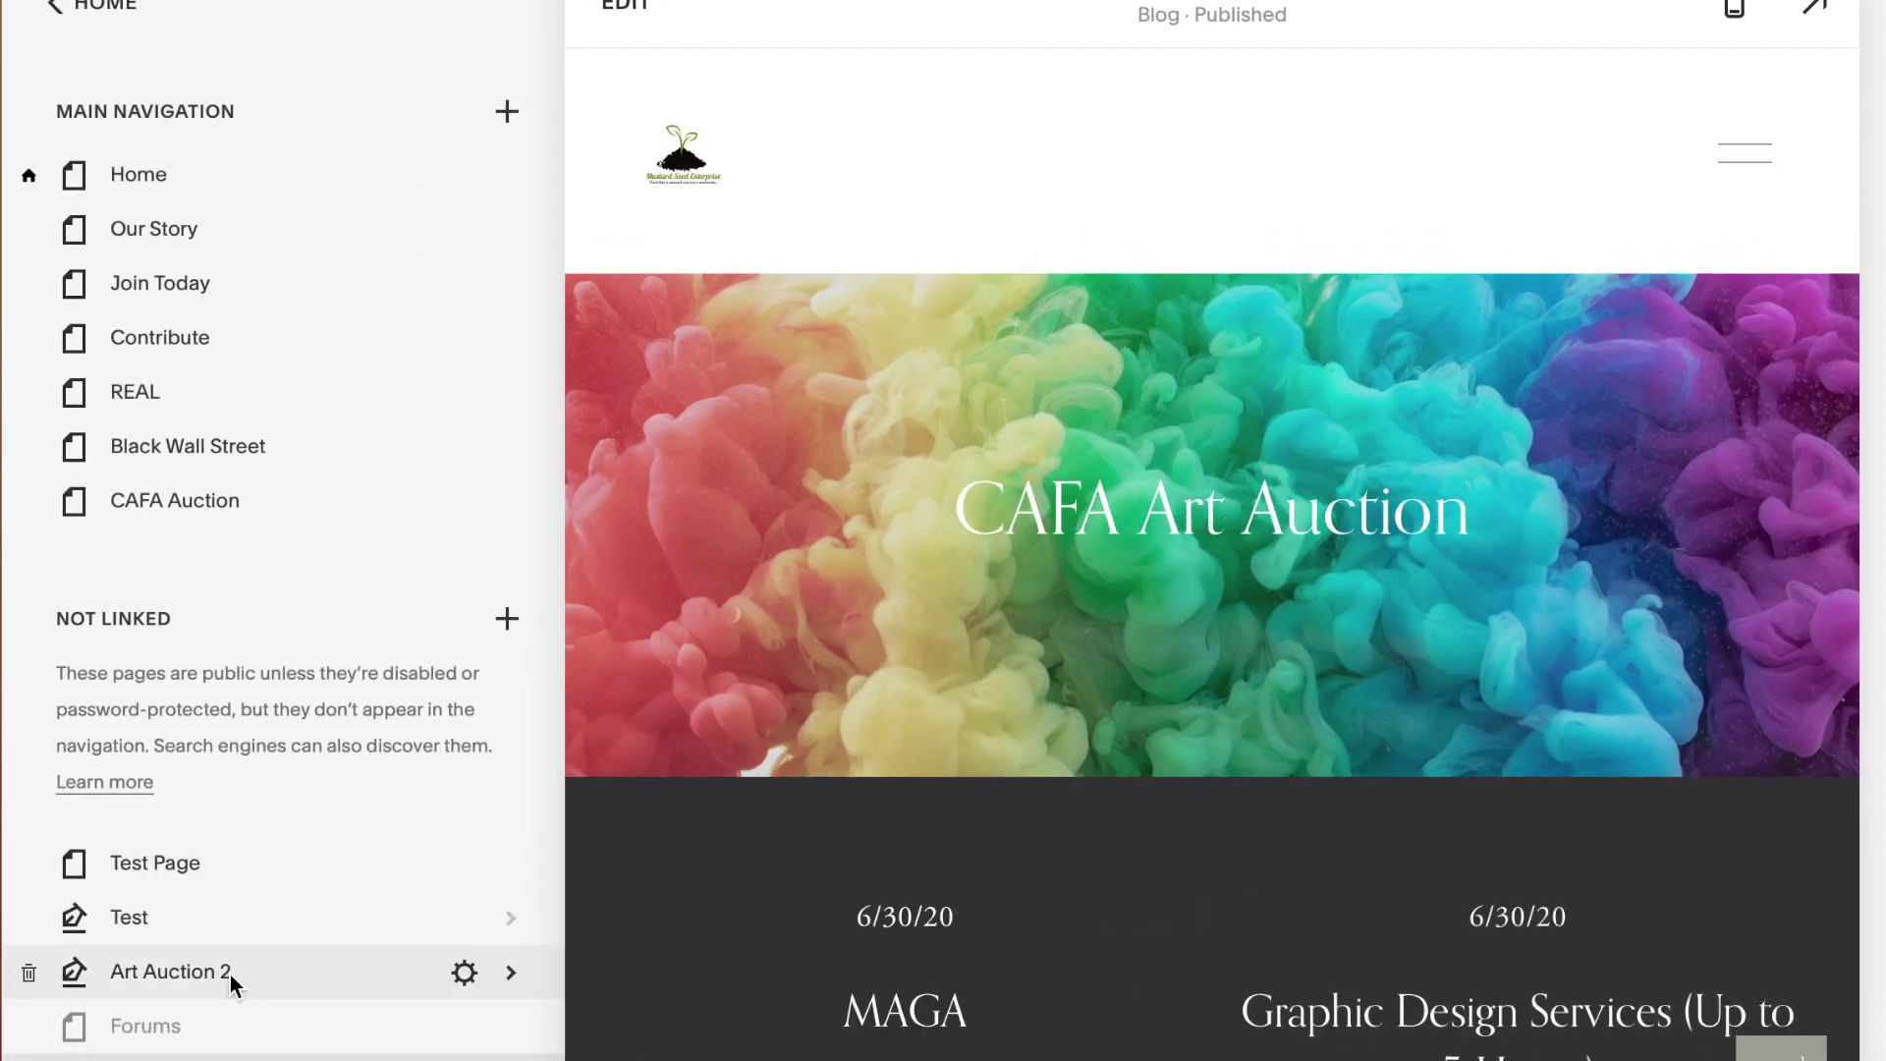
click(230, 975)
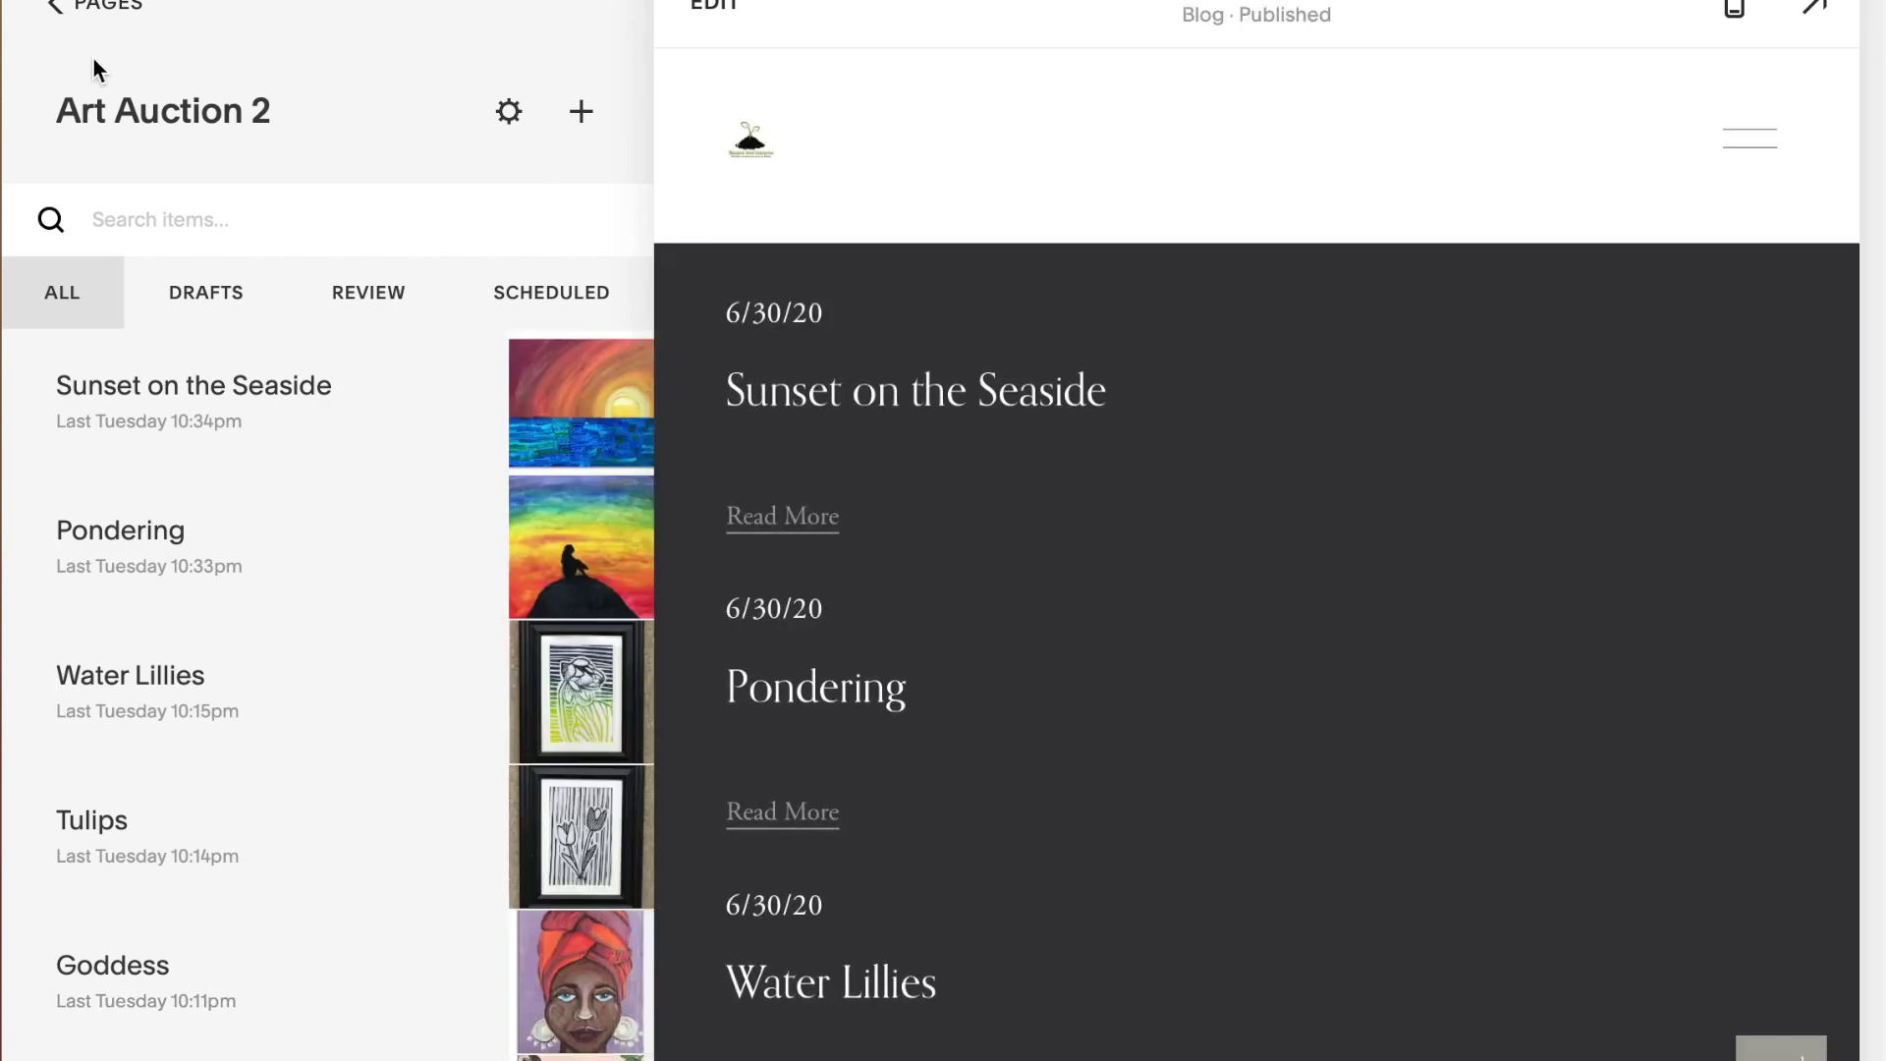
click(68, 11)
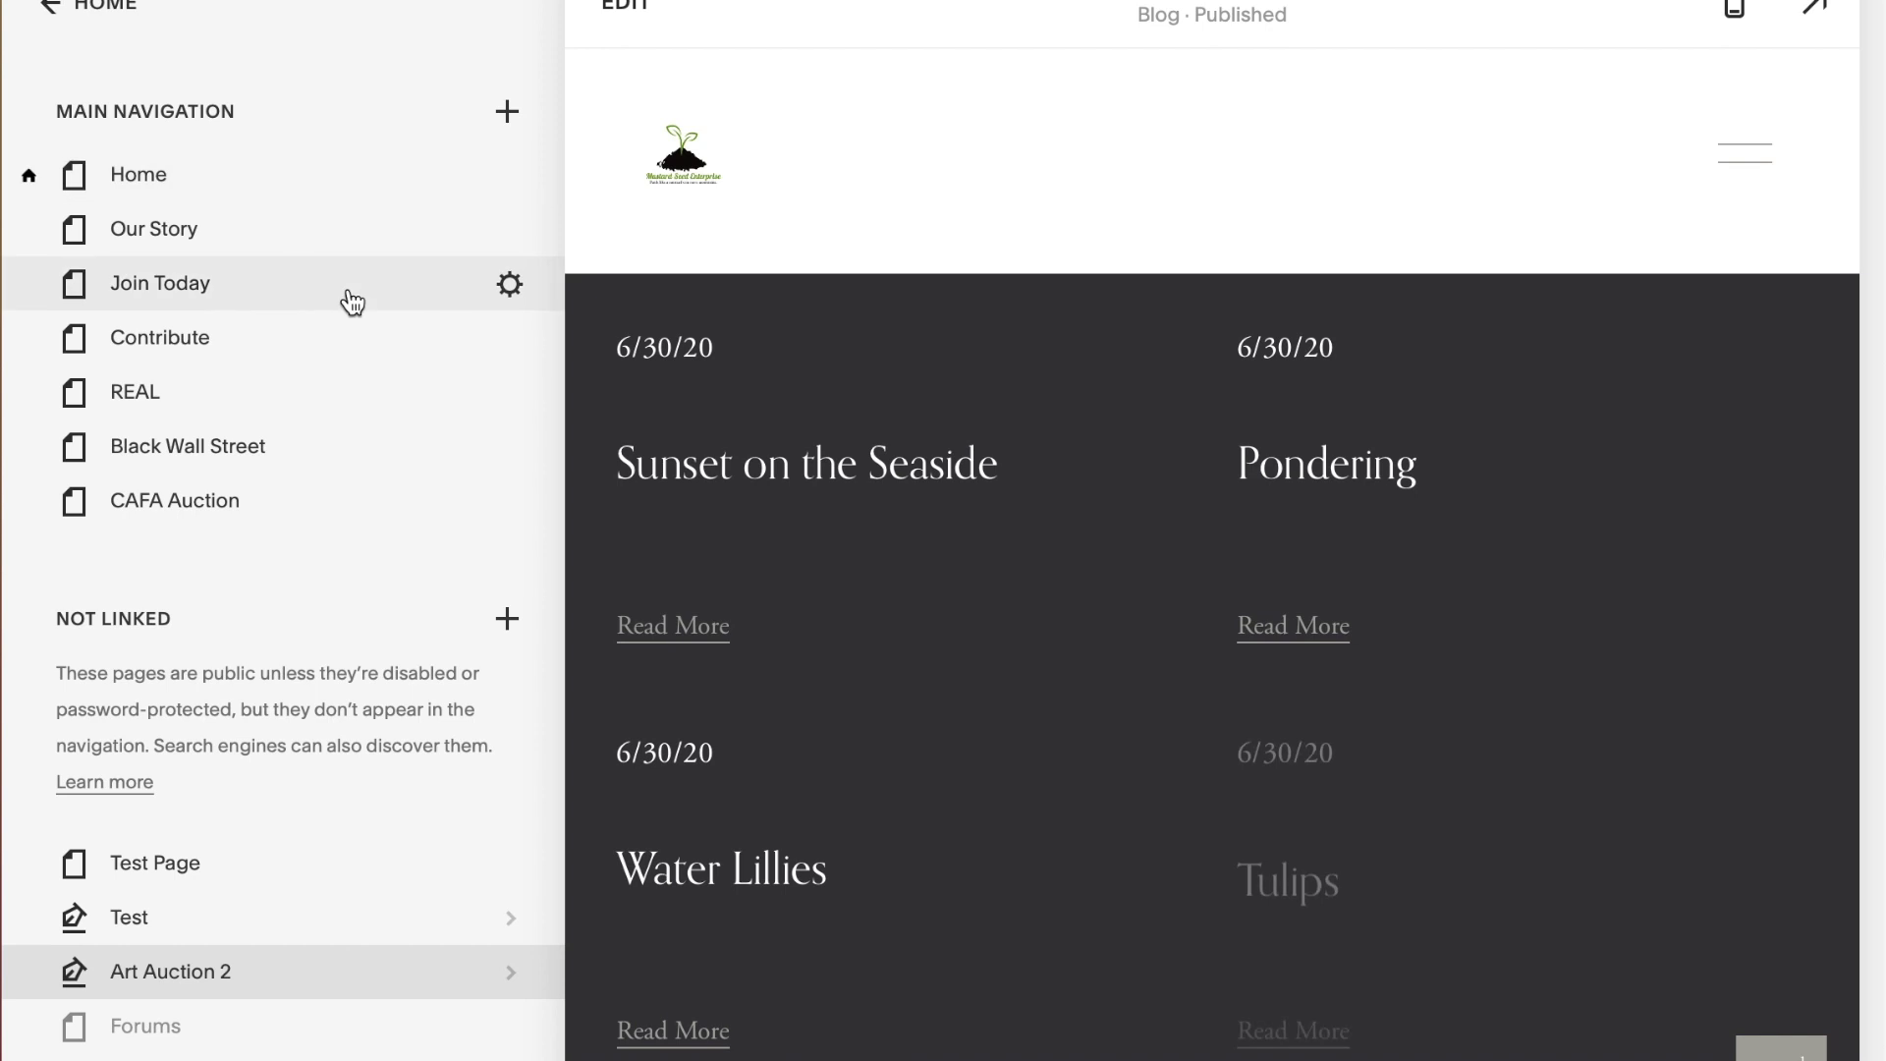
click(241, 514)
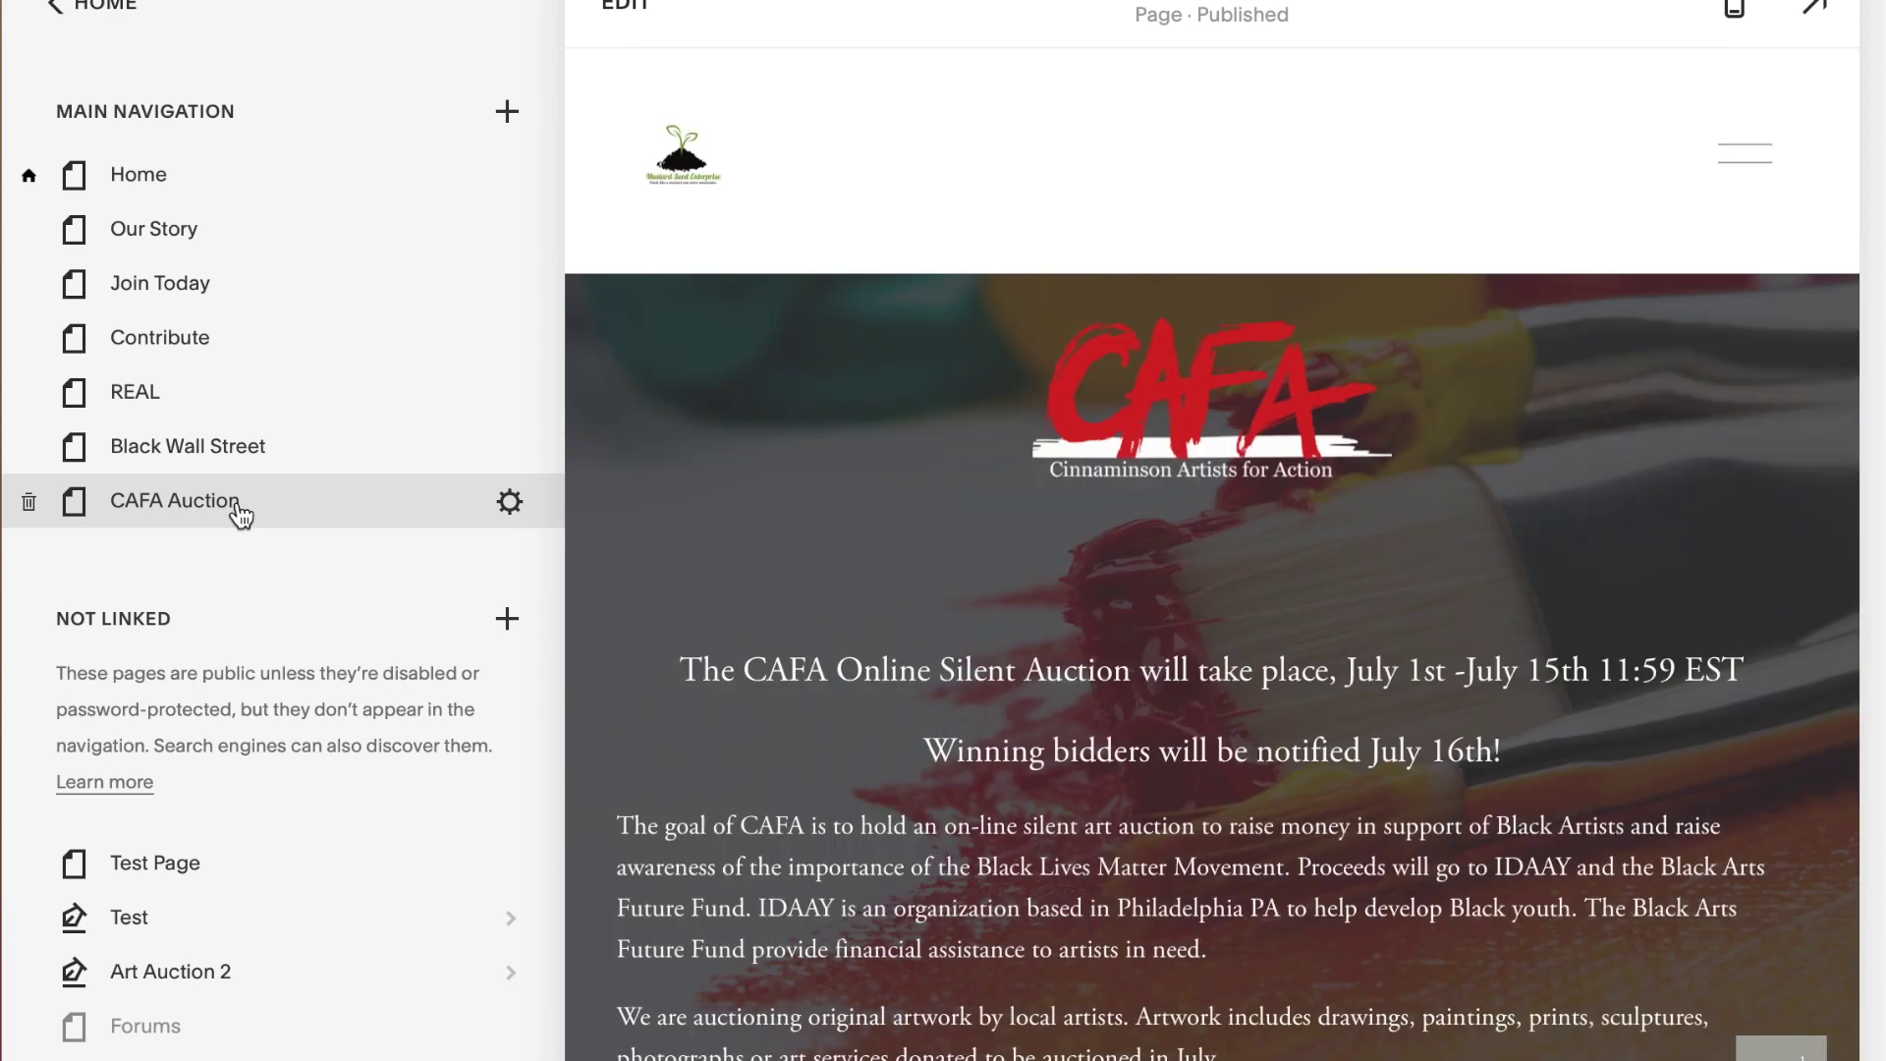
- Scroll through the CAFA Auction artwork grid, past Three Apples and Hogwarts, to Flower Bomb
scroll(1285, 882, down, 10)
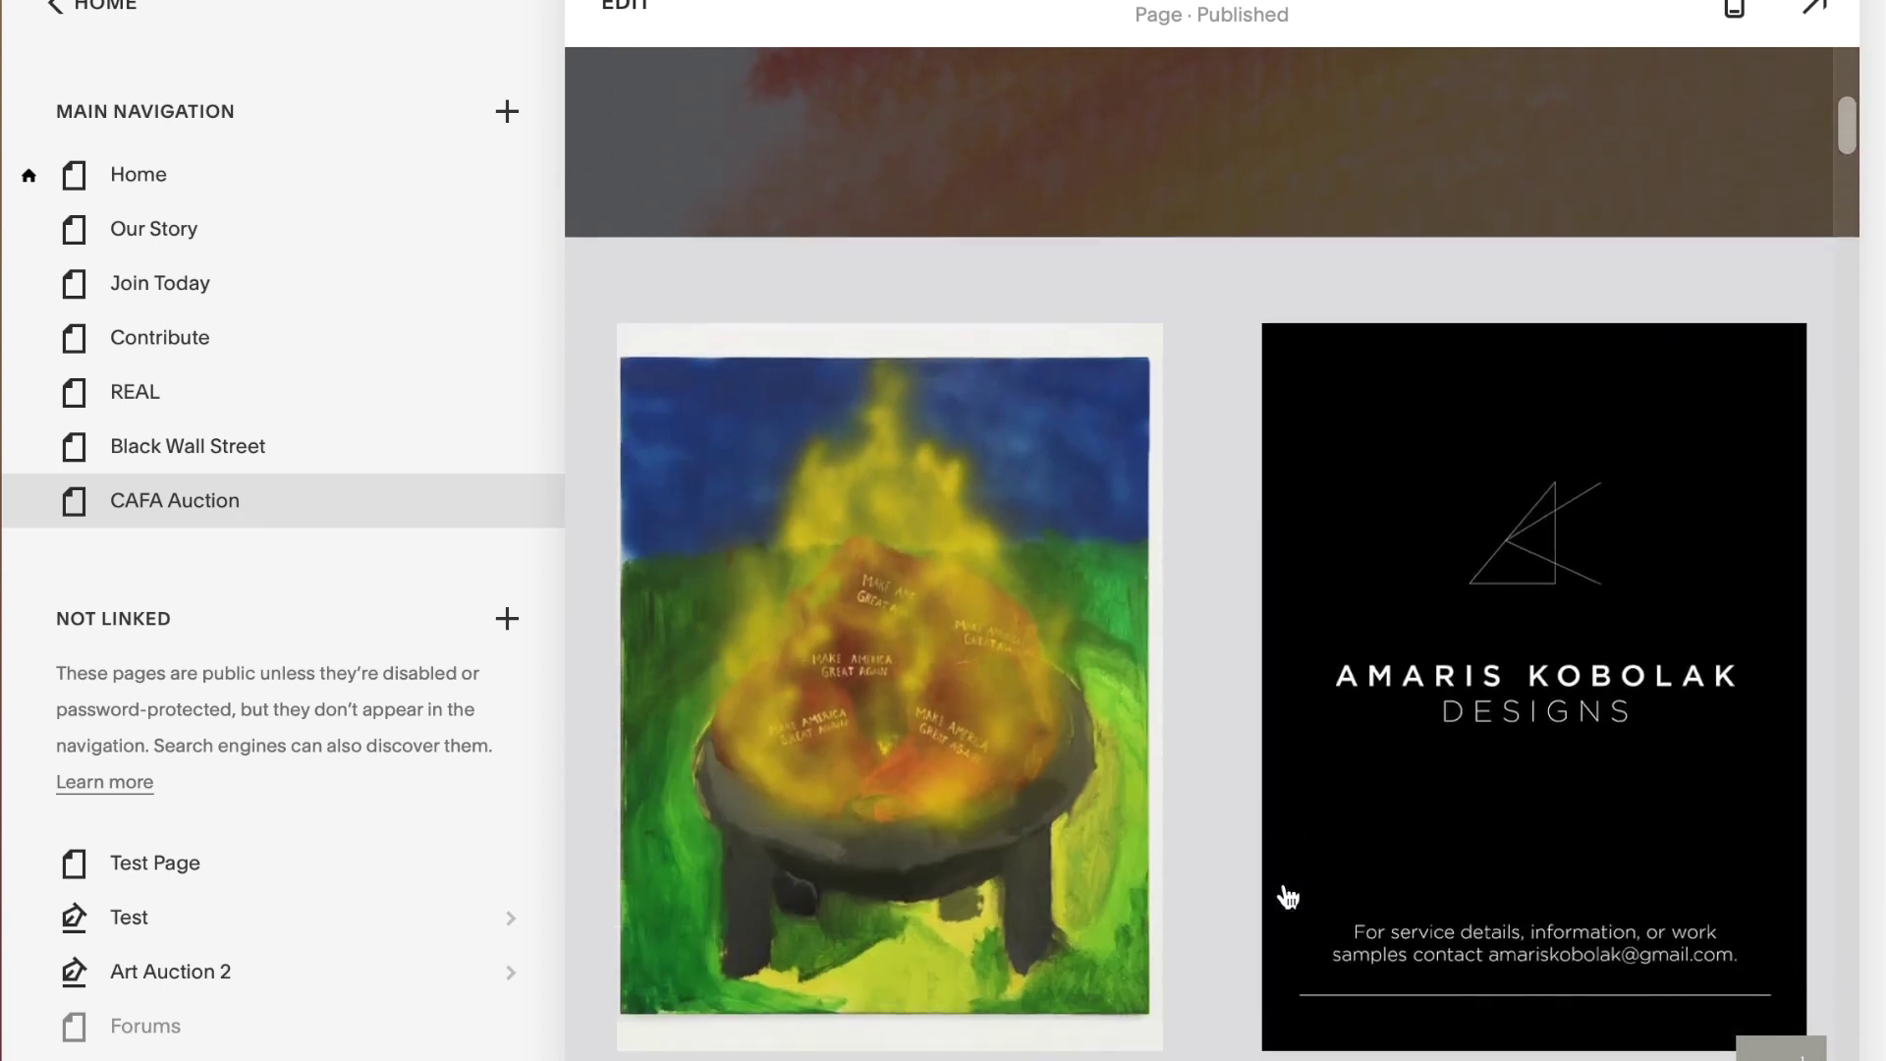
scroll(1321, 709, down, 5)
scroll(1320, 710, down, 10)
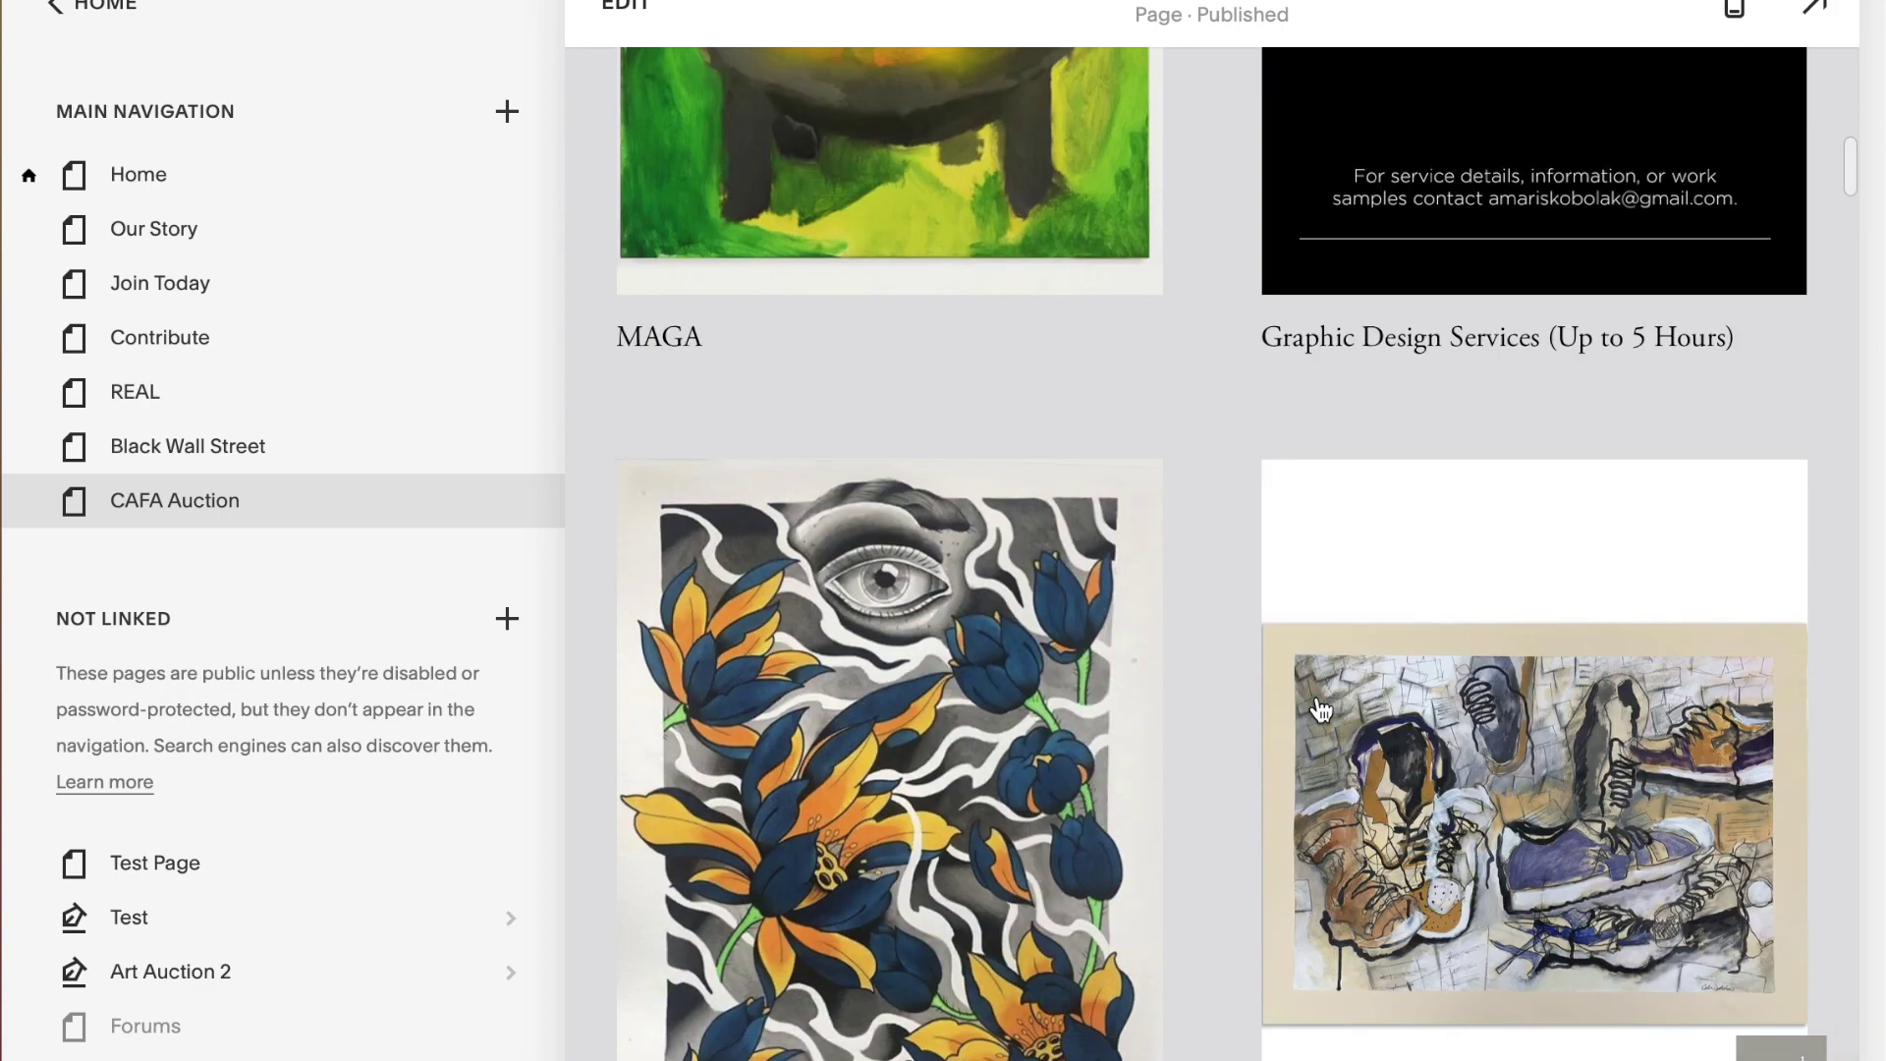
scroll(1321, 710, down, 6)
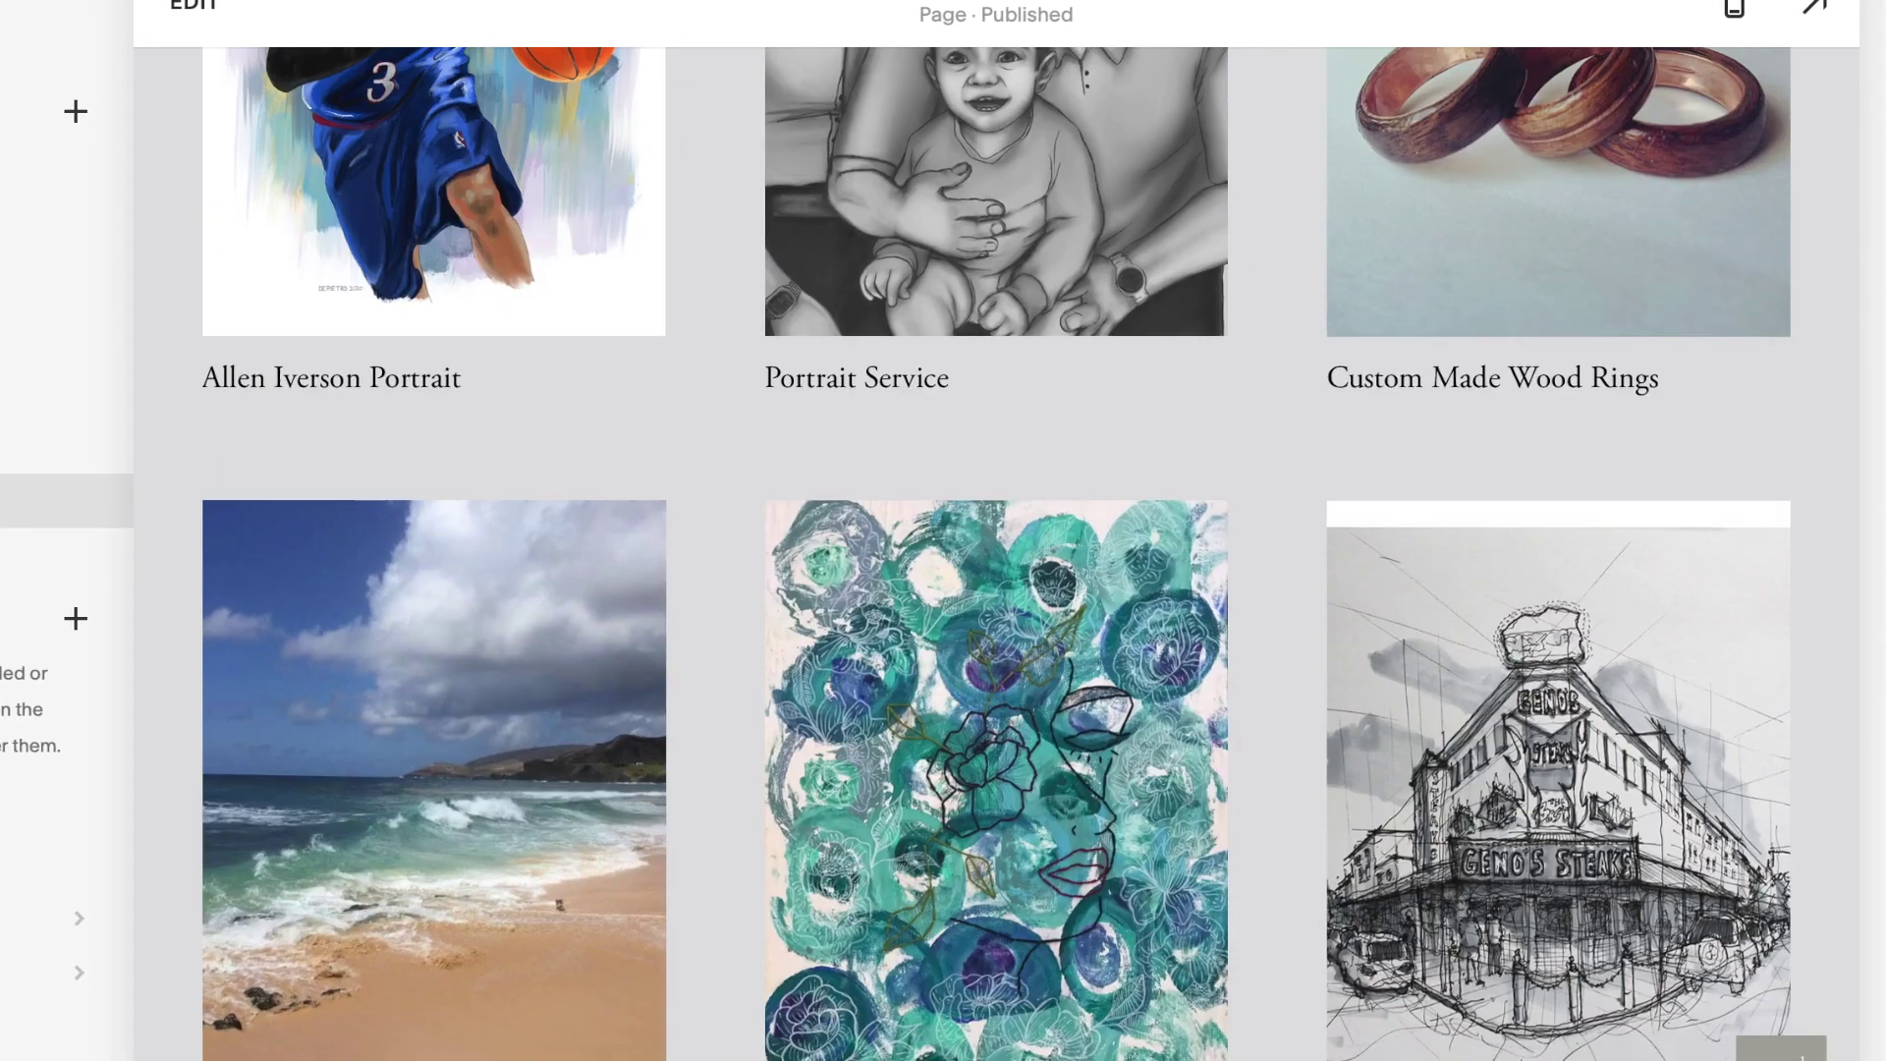
scroll(1235, 652, up, 15)
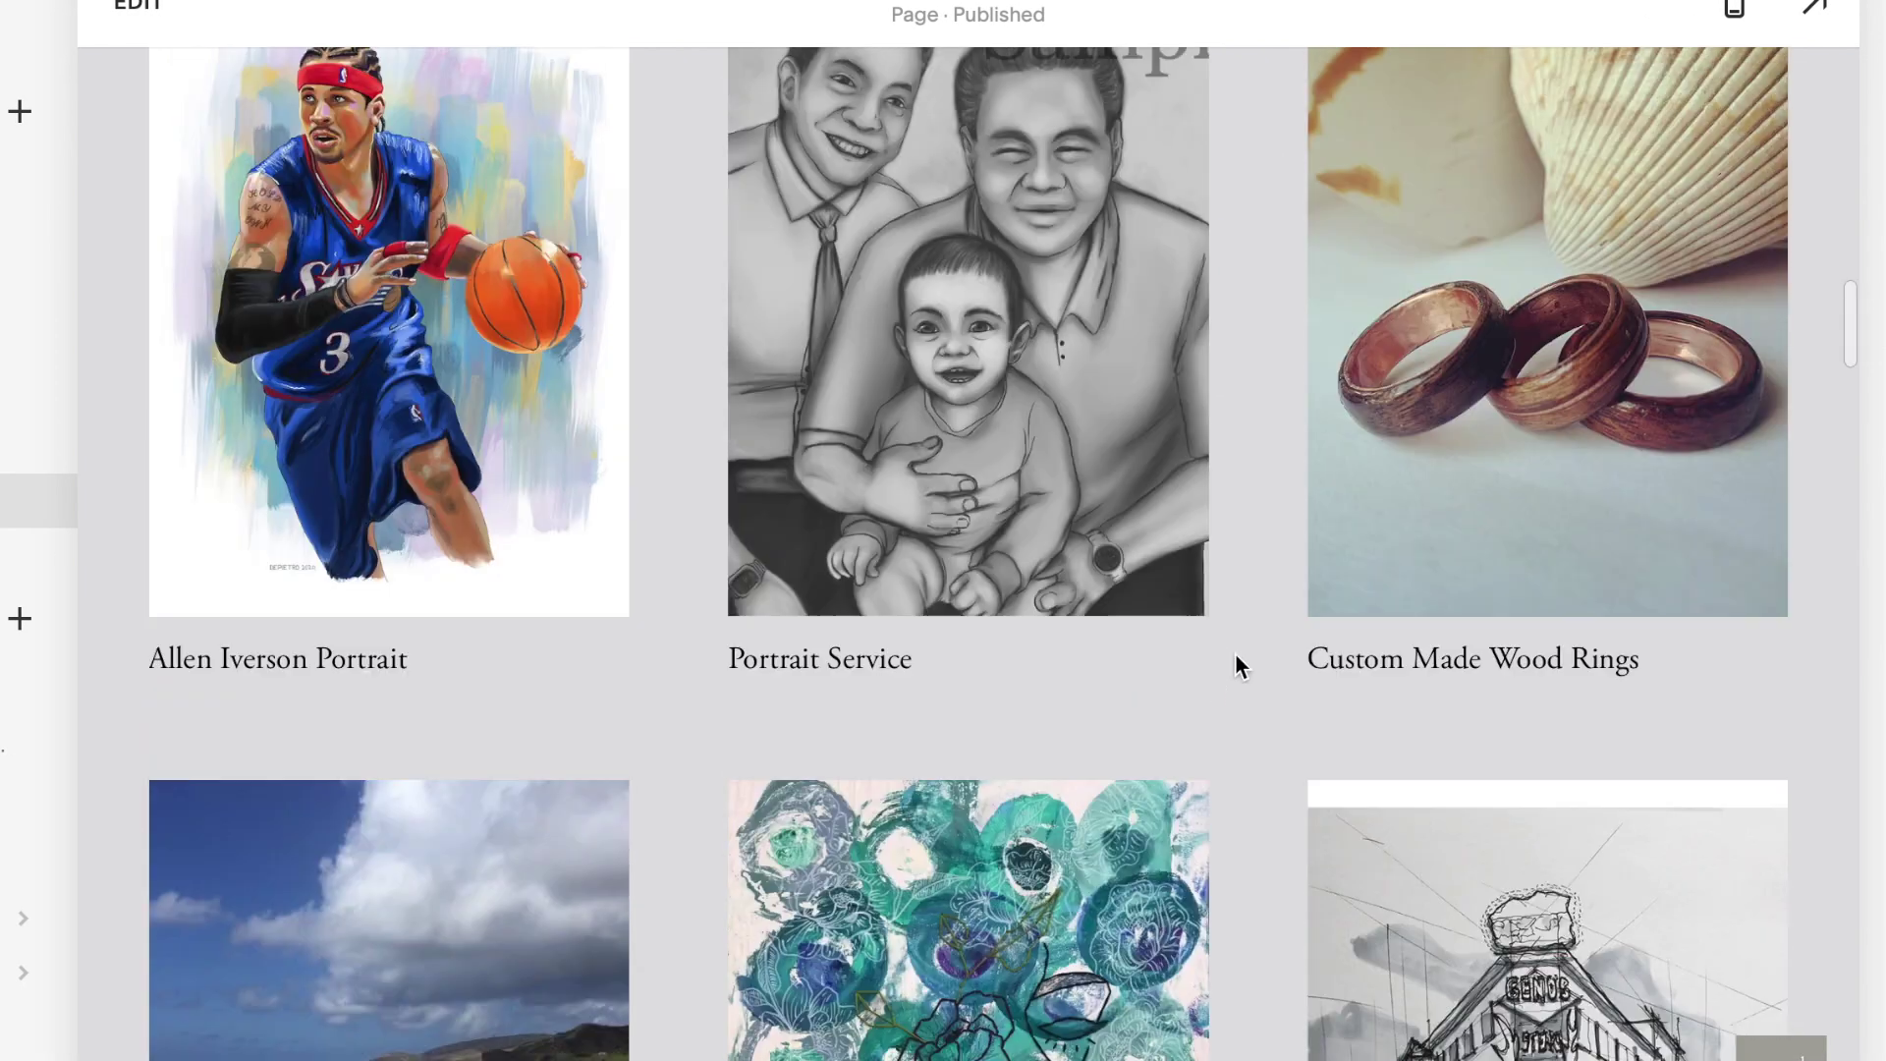
scroll(1236, 657, up, 5)
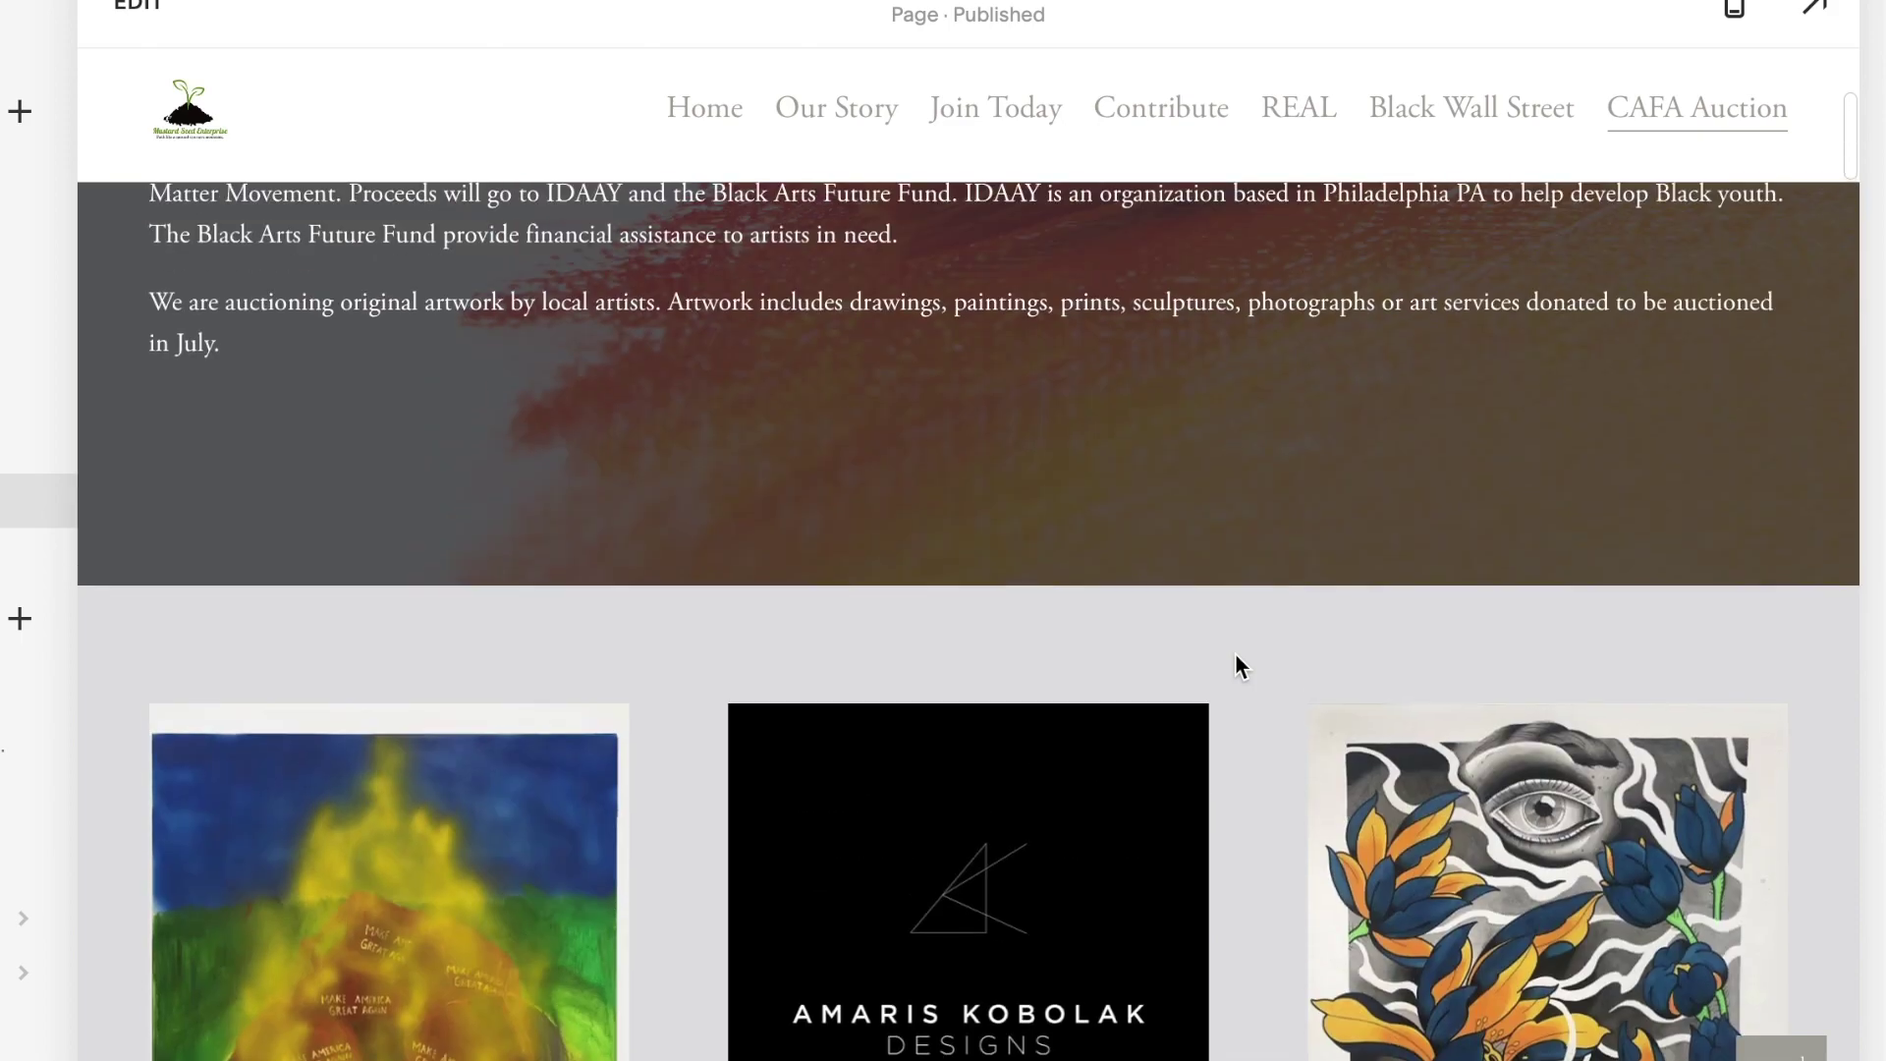
scroll(1235, 657, down, 12)
scroll(1235, 653, down, 15)
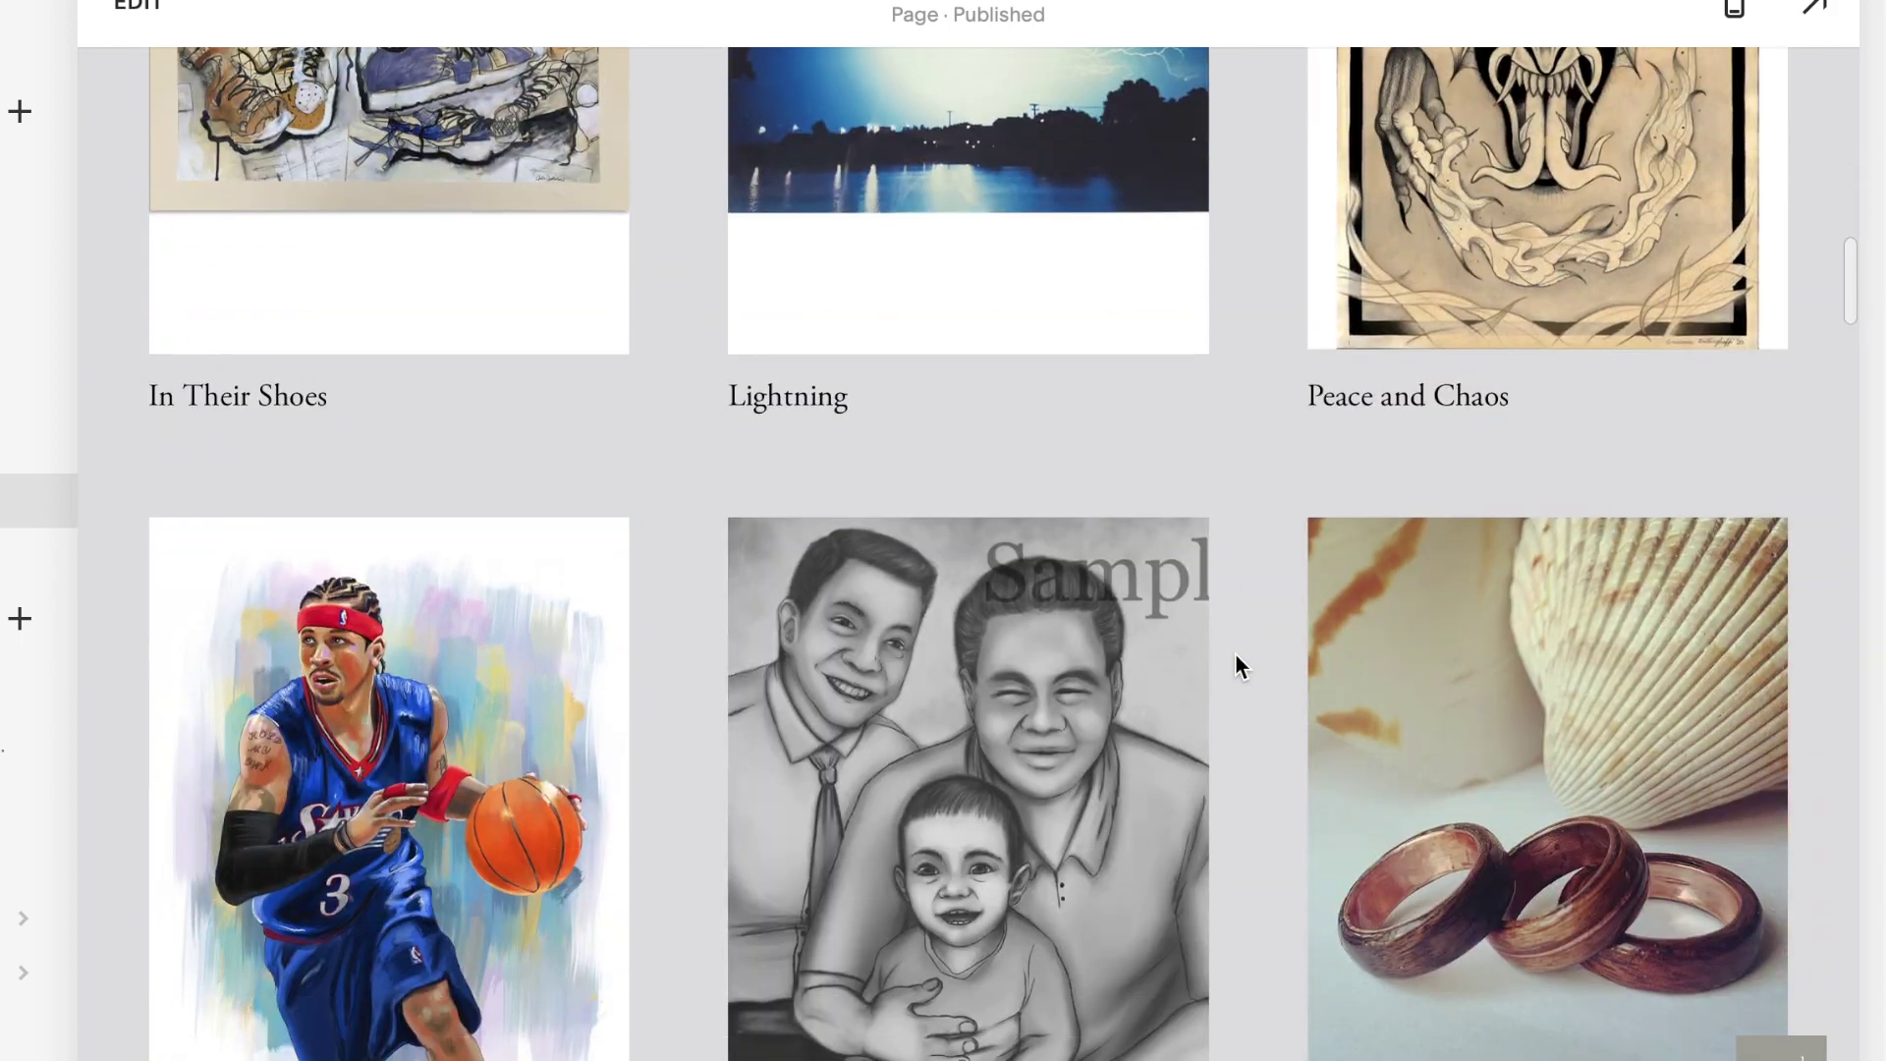
scroll(1235, 652, down, 15)
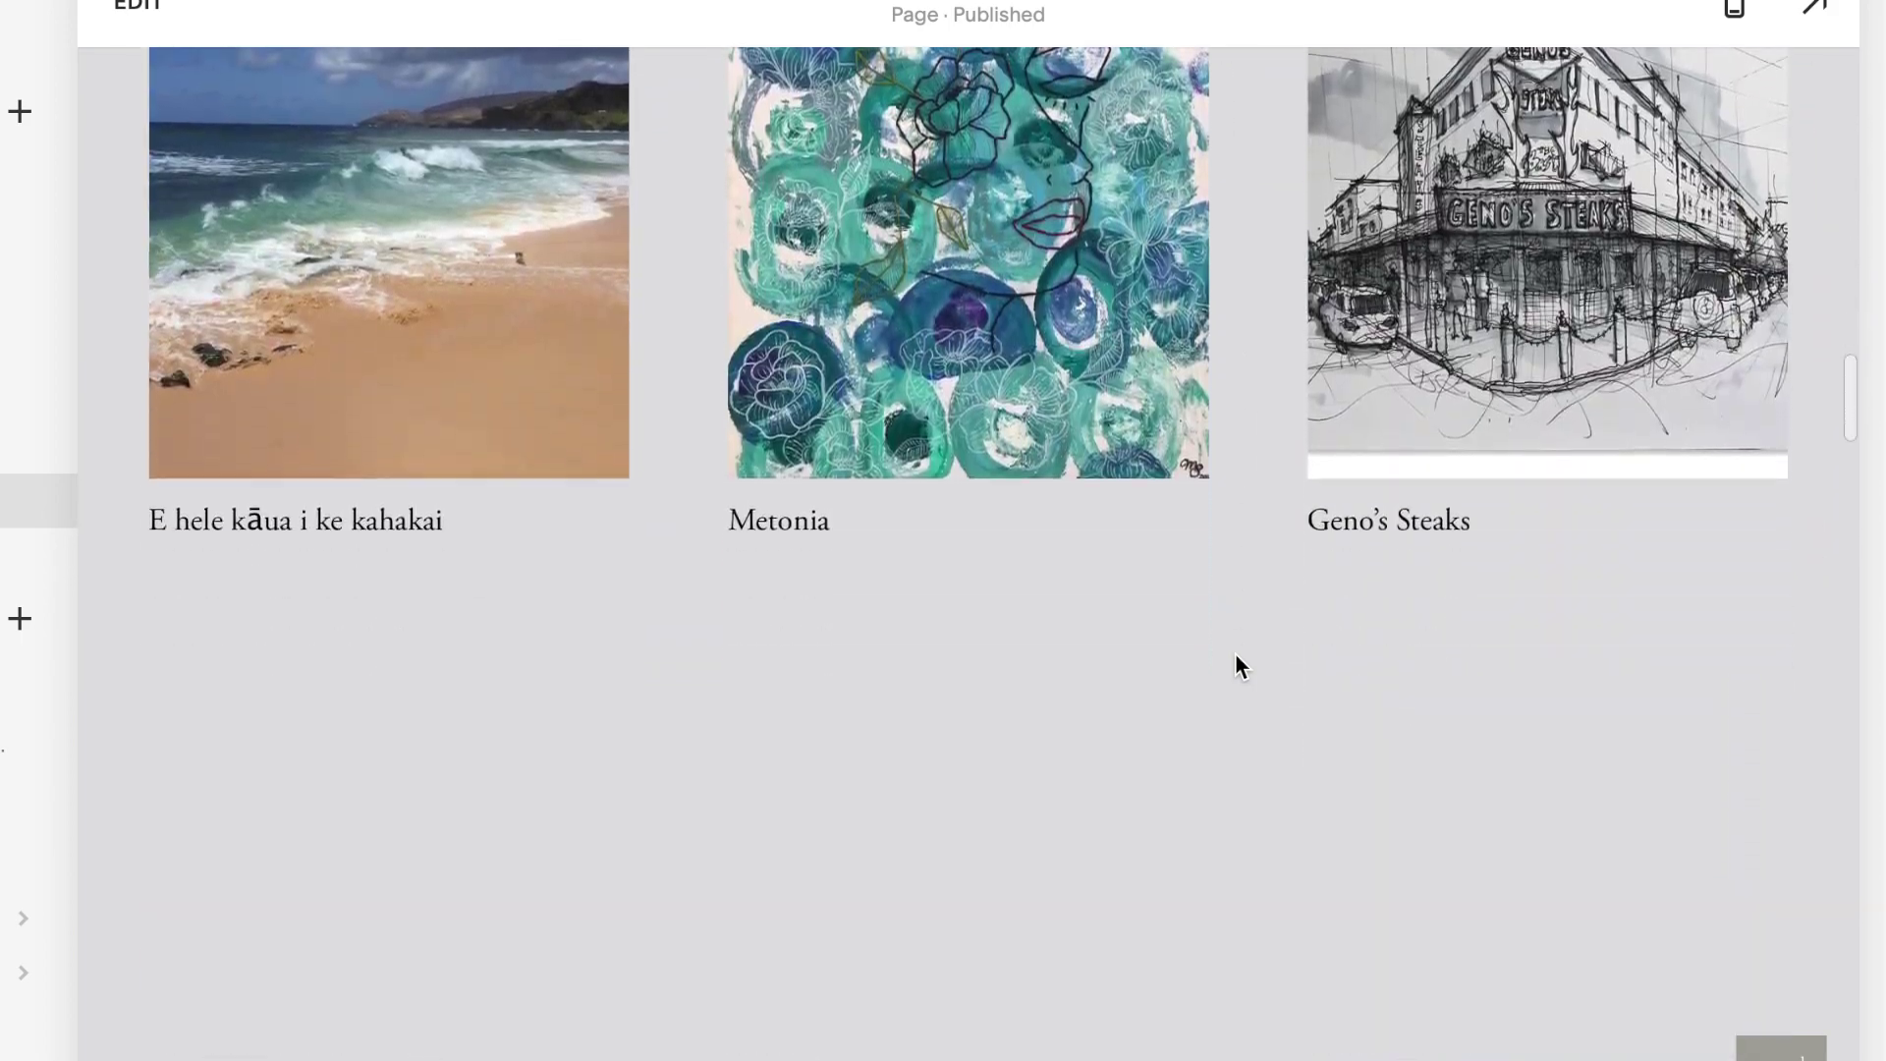
scroll(1235, 652, down, 15)
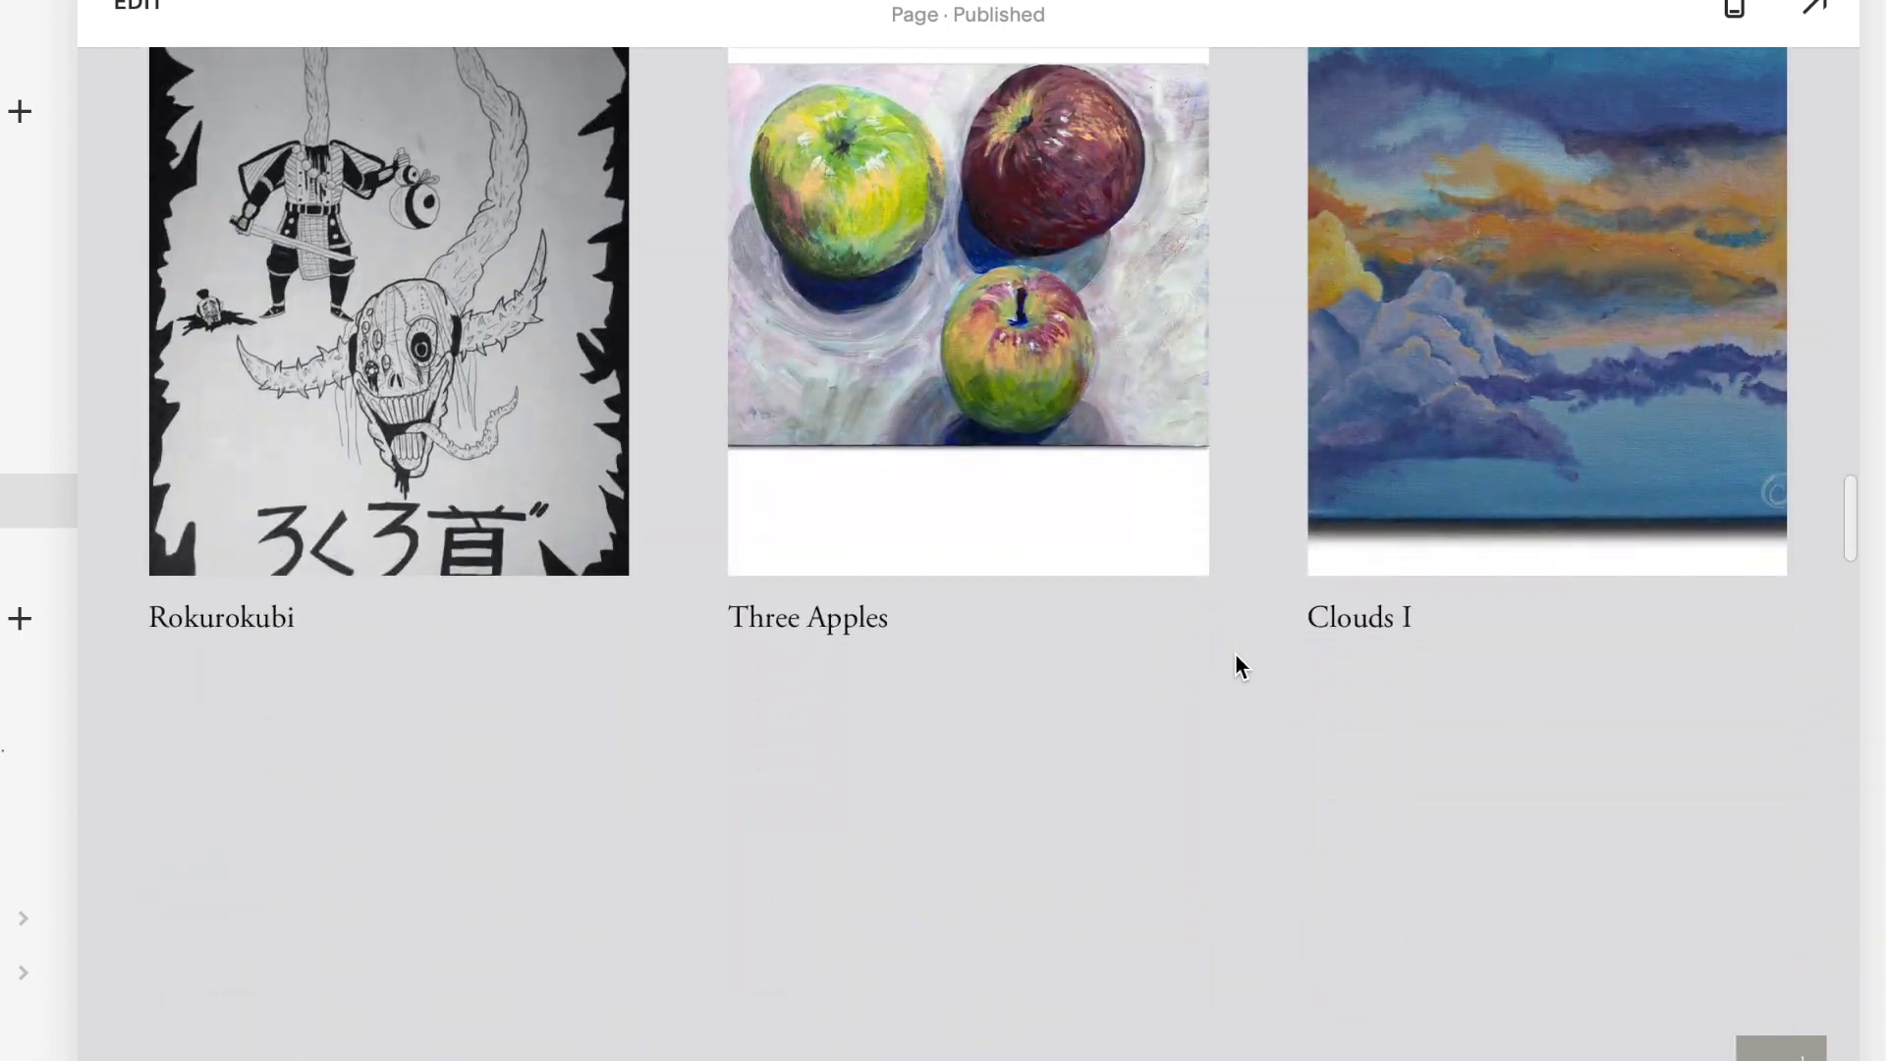
scroll(1235, 653, down, 8)
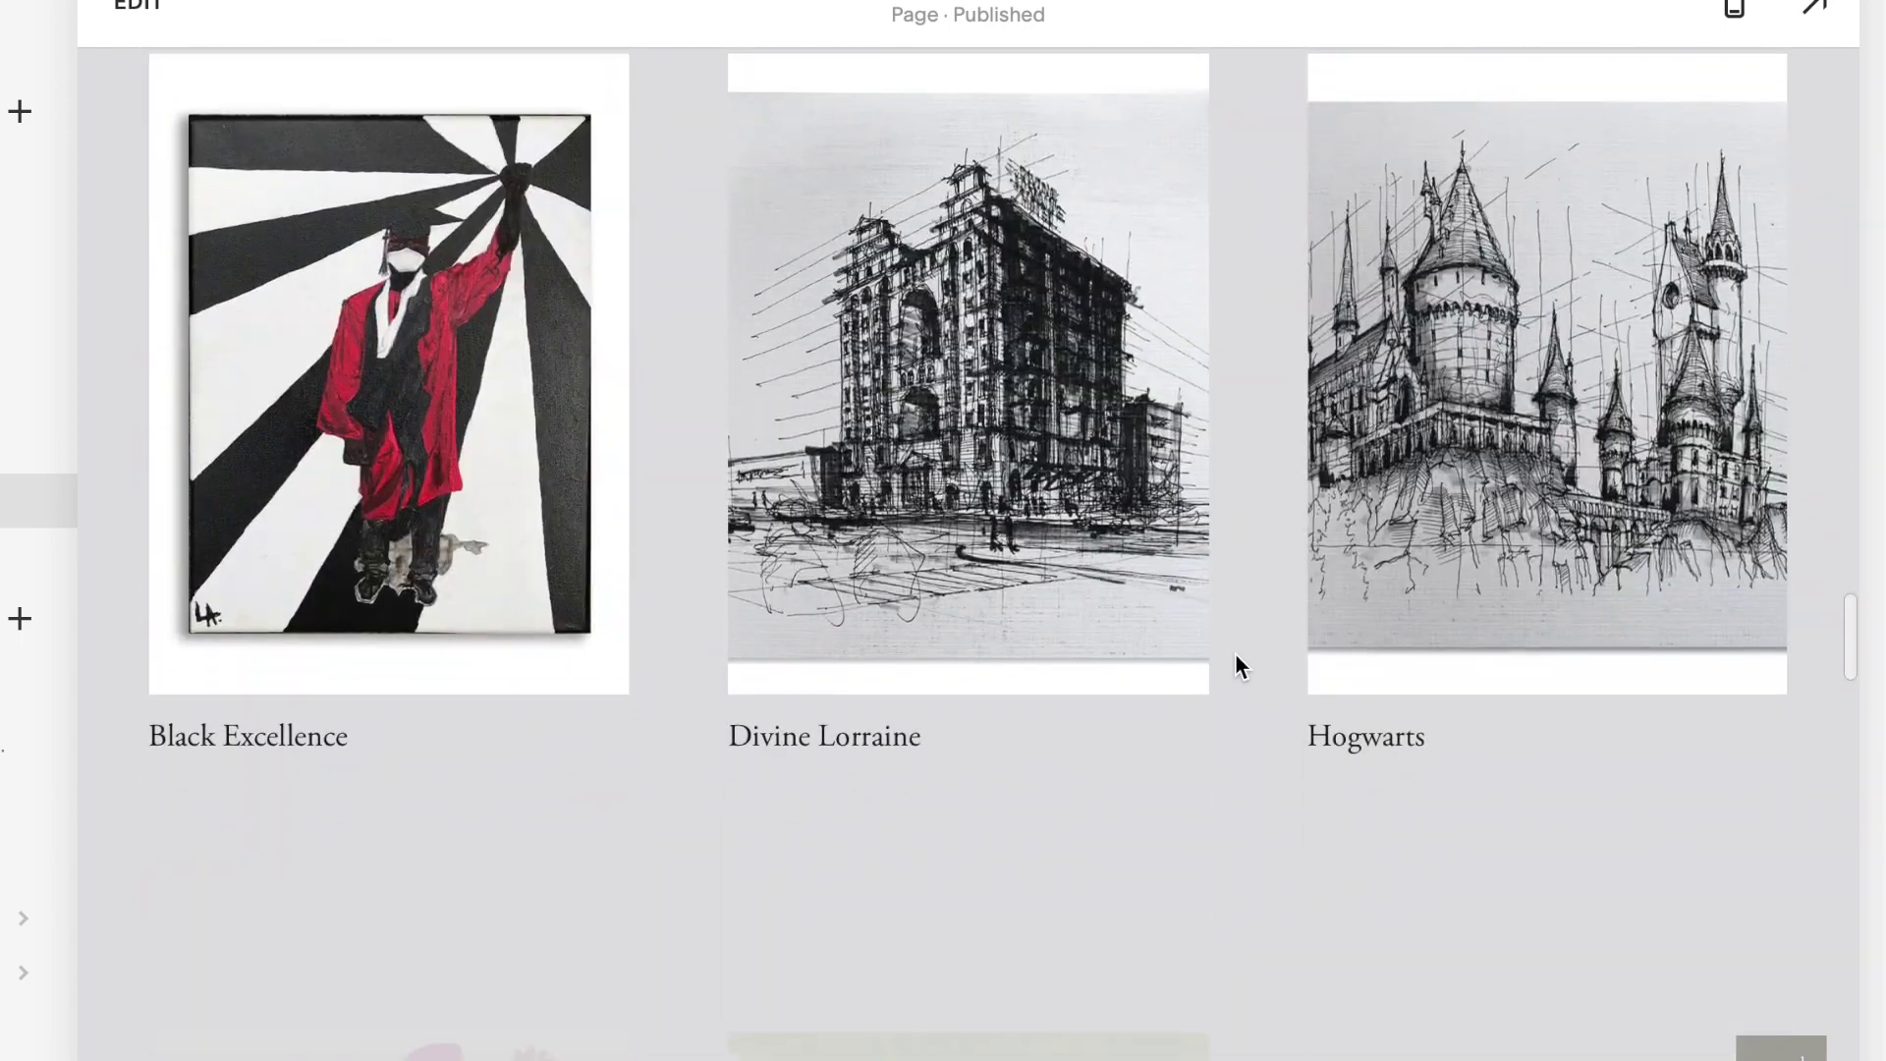
scroll(1235, 654, down, 6)
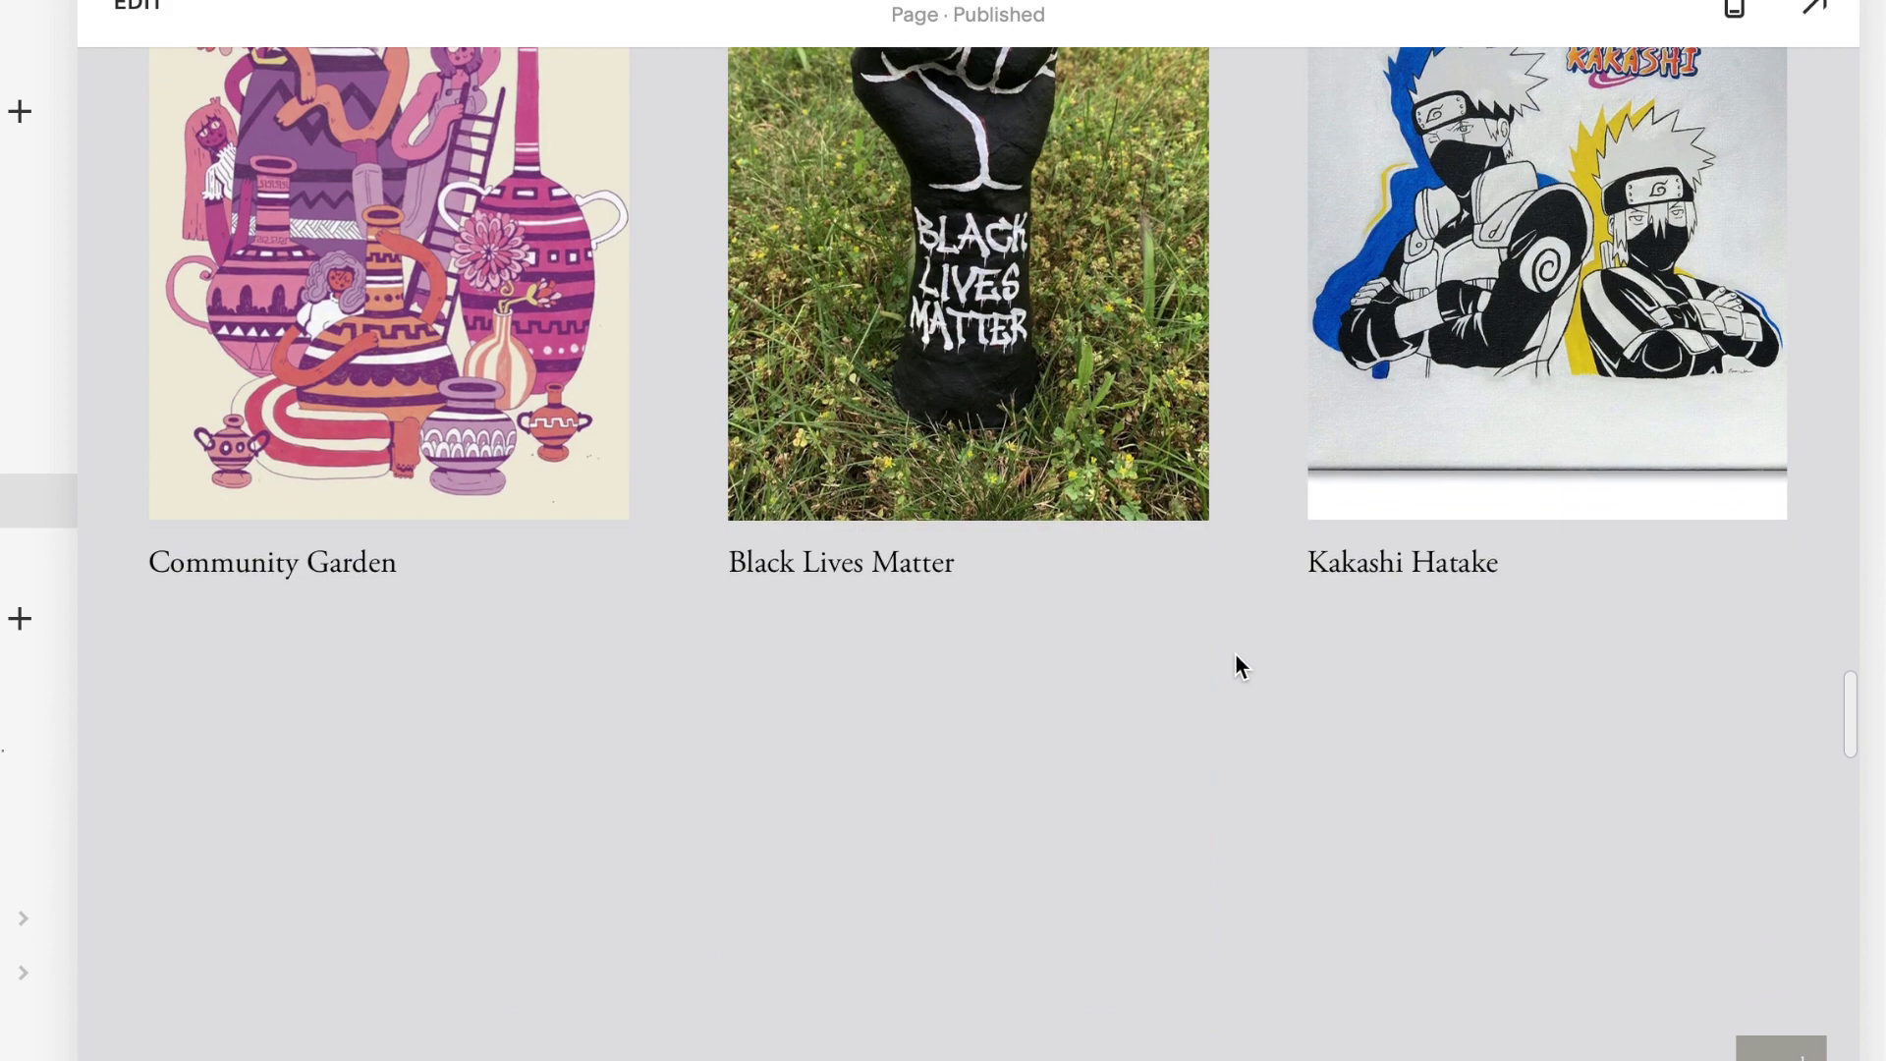